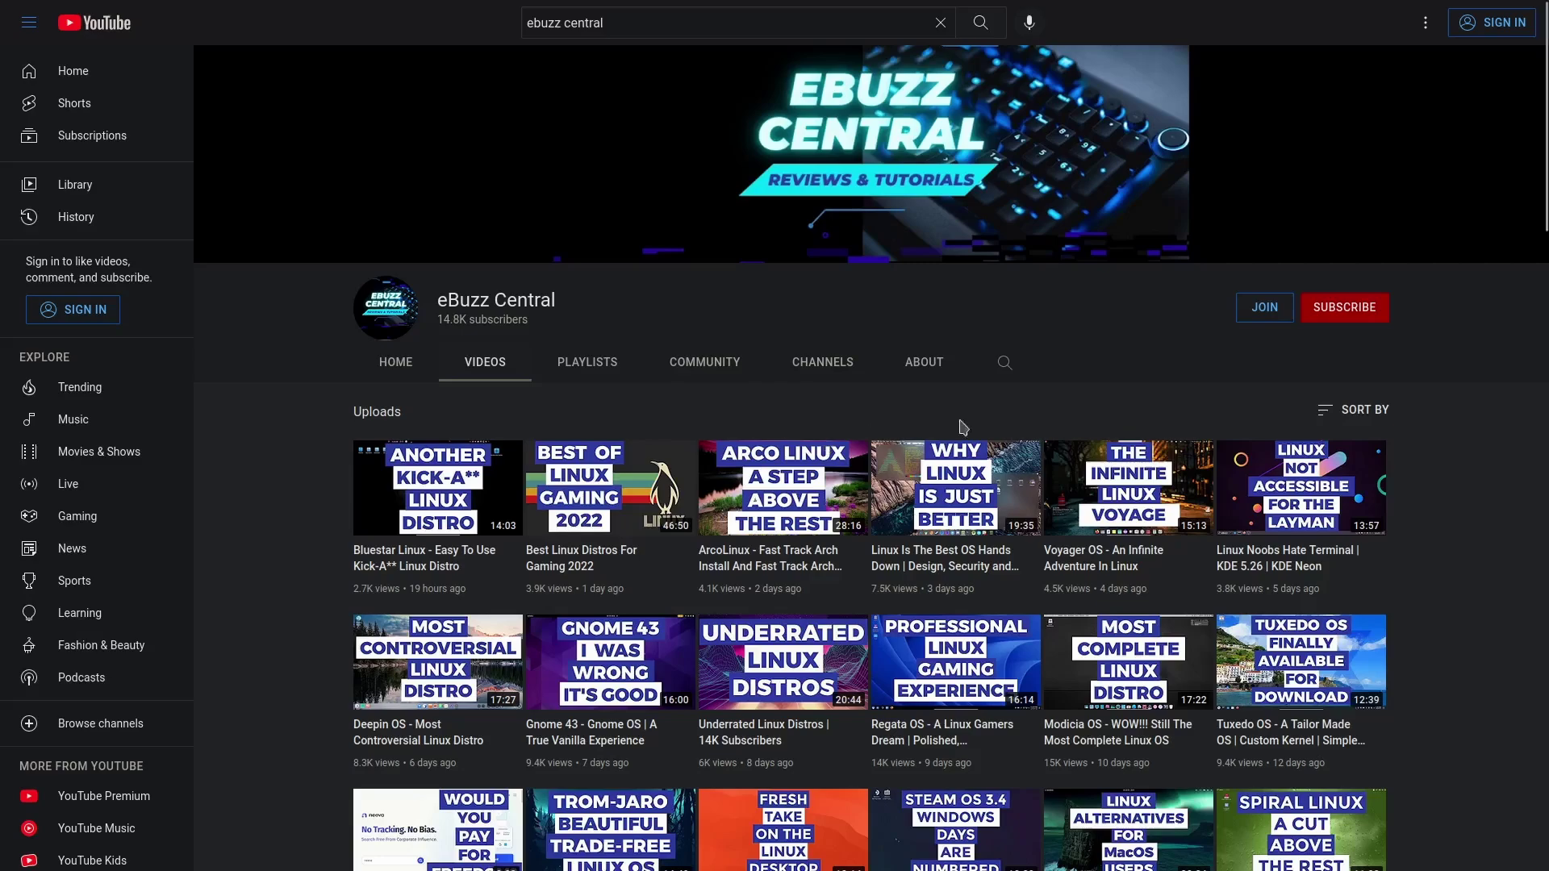
- Check the membership option on the eBuzz Central channel page, and dismiss the prompt
click(1264, 315)
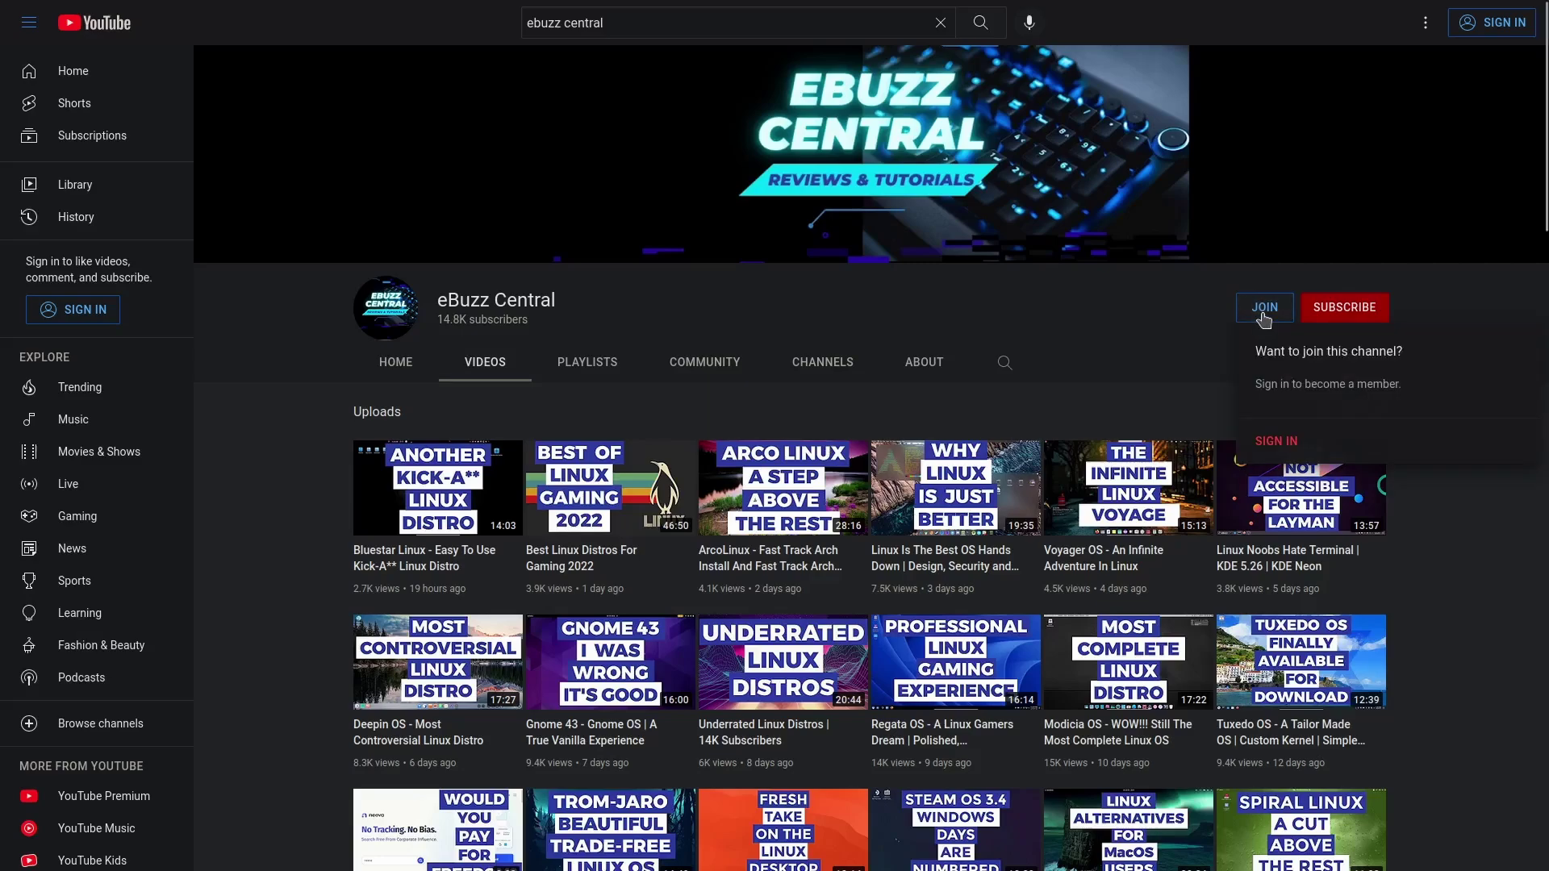
click(1116, 305)
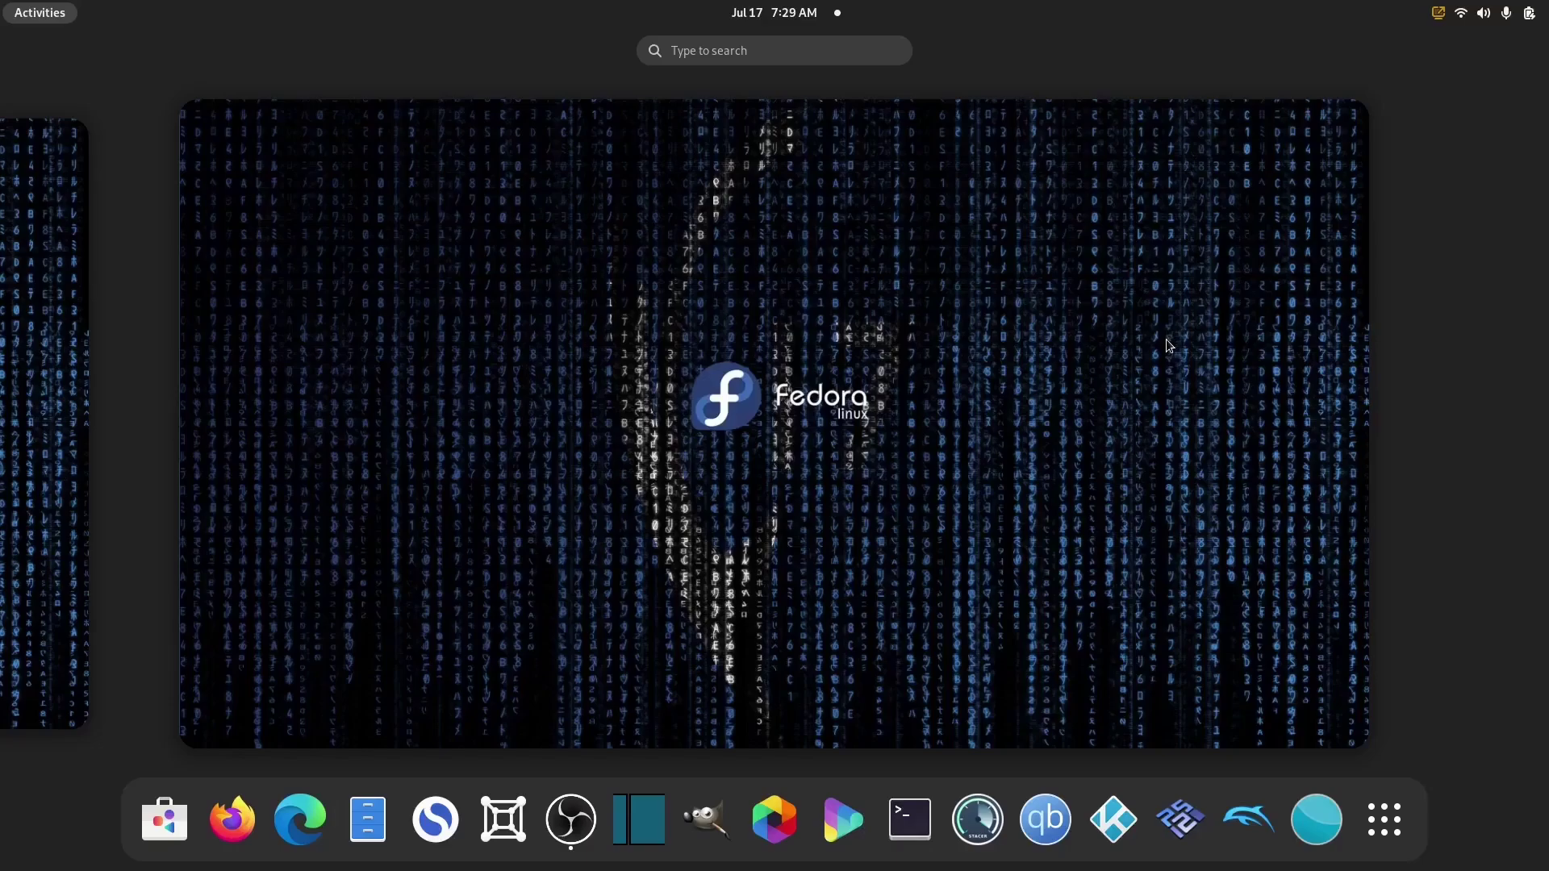
- Run top in a new Terminal window
click(910, 817)
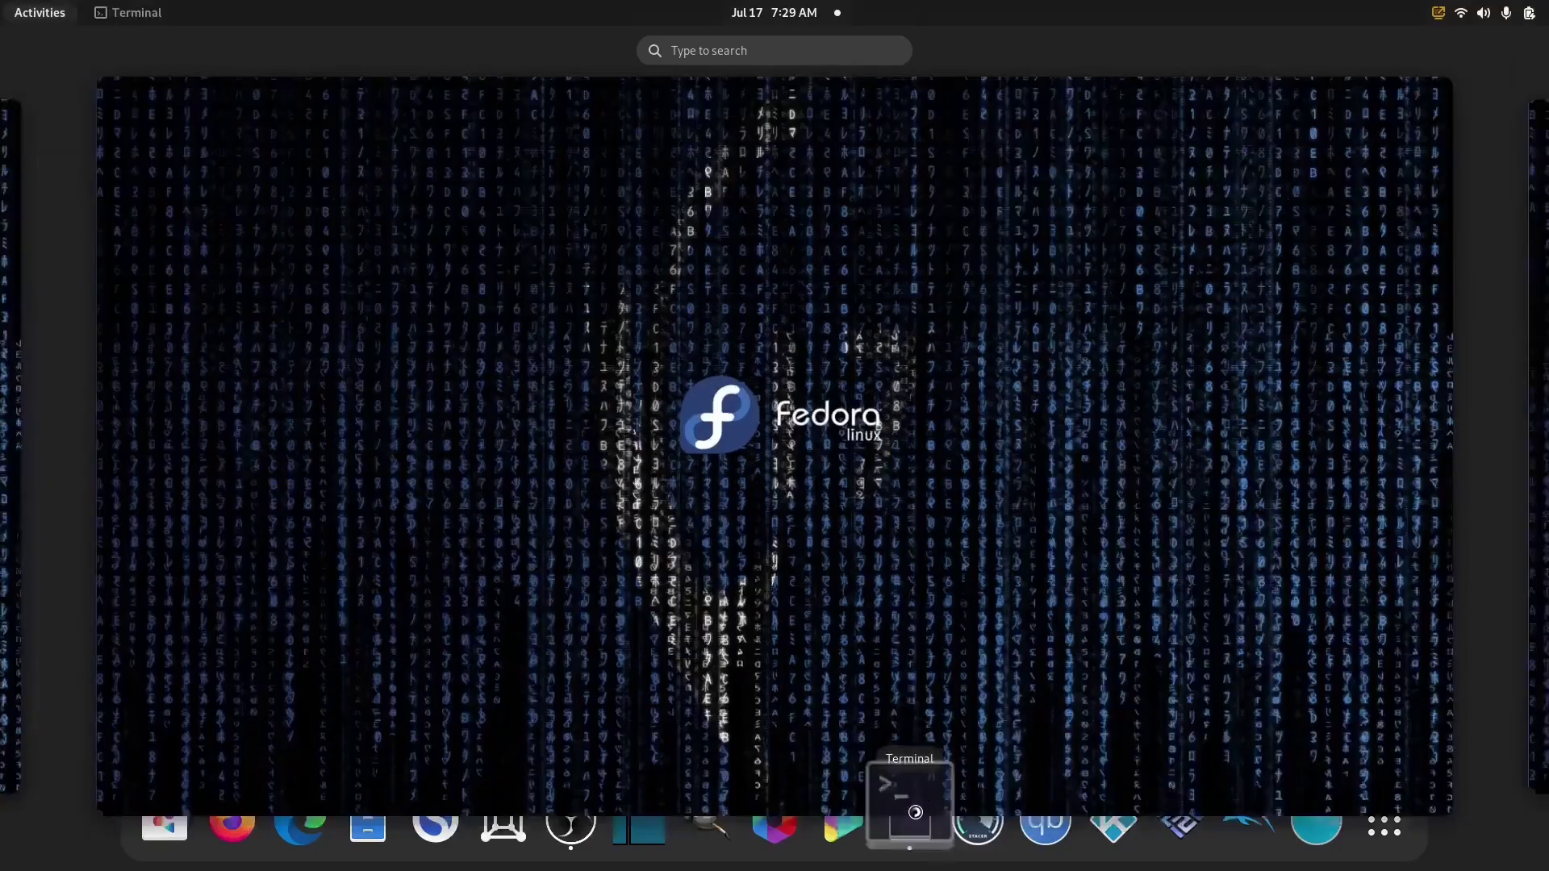
text(top)
key(Return)
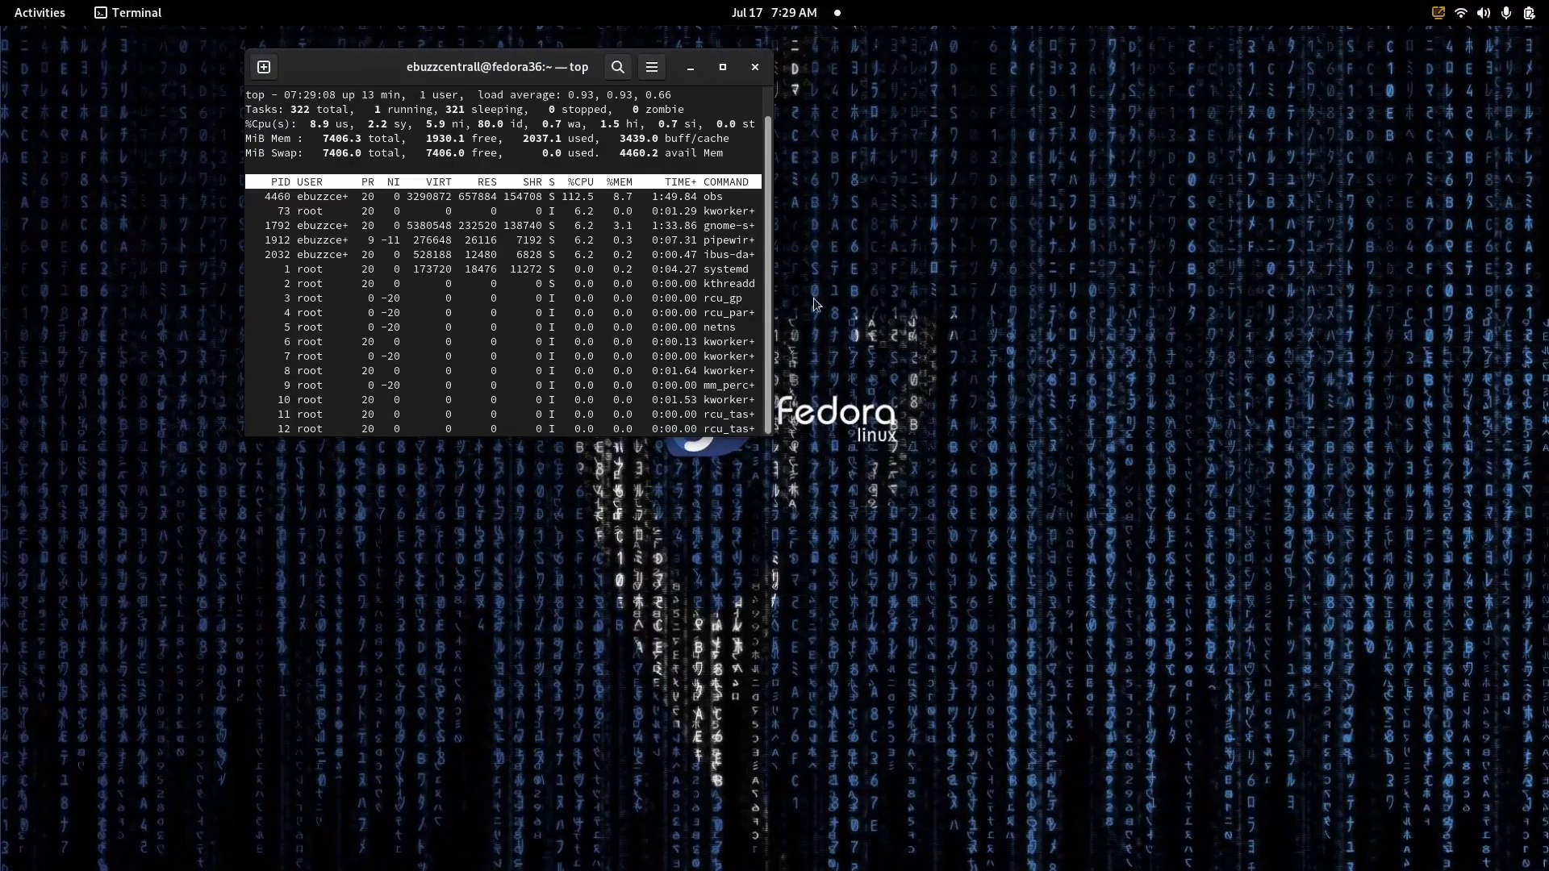
- Maximize the Terminal and enlarge its text to read the process list, and close the window
click(723, 66)
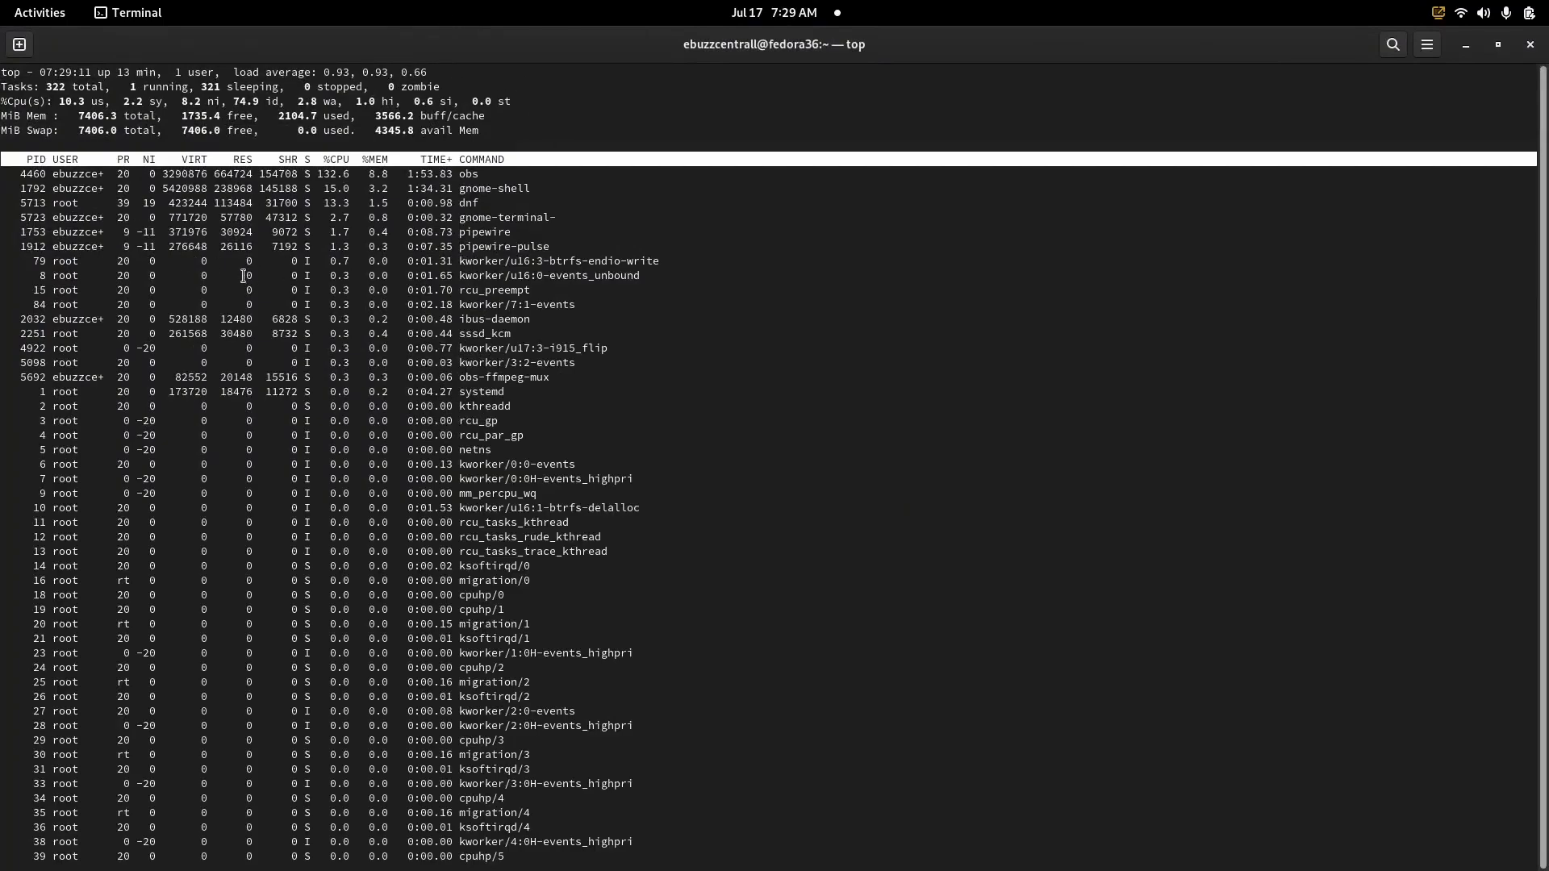
key(ctrl+plus)
key(ctrl+plus)
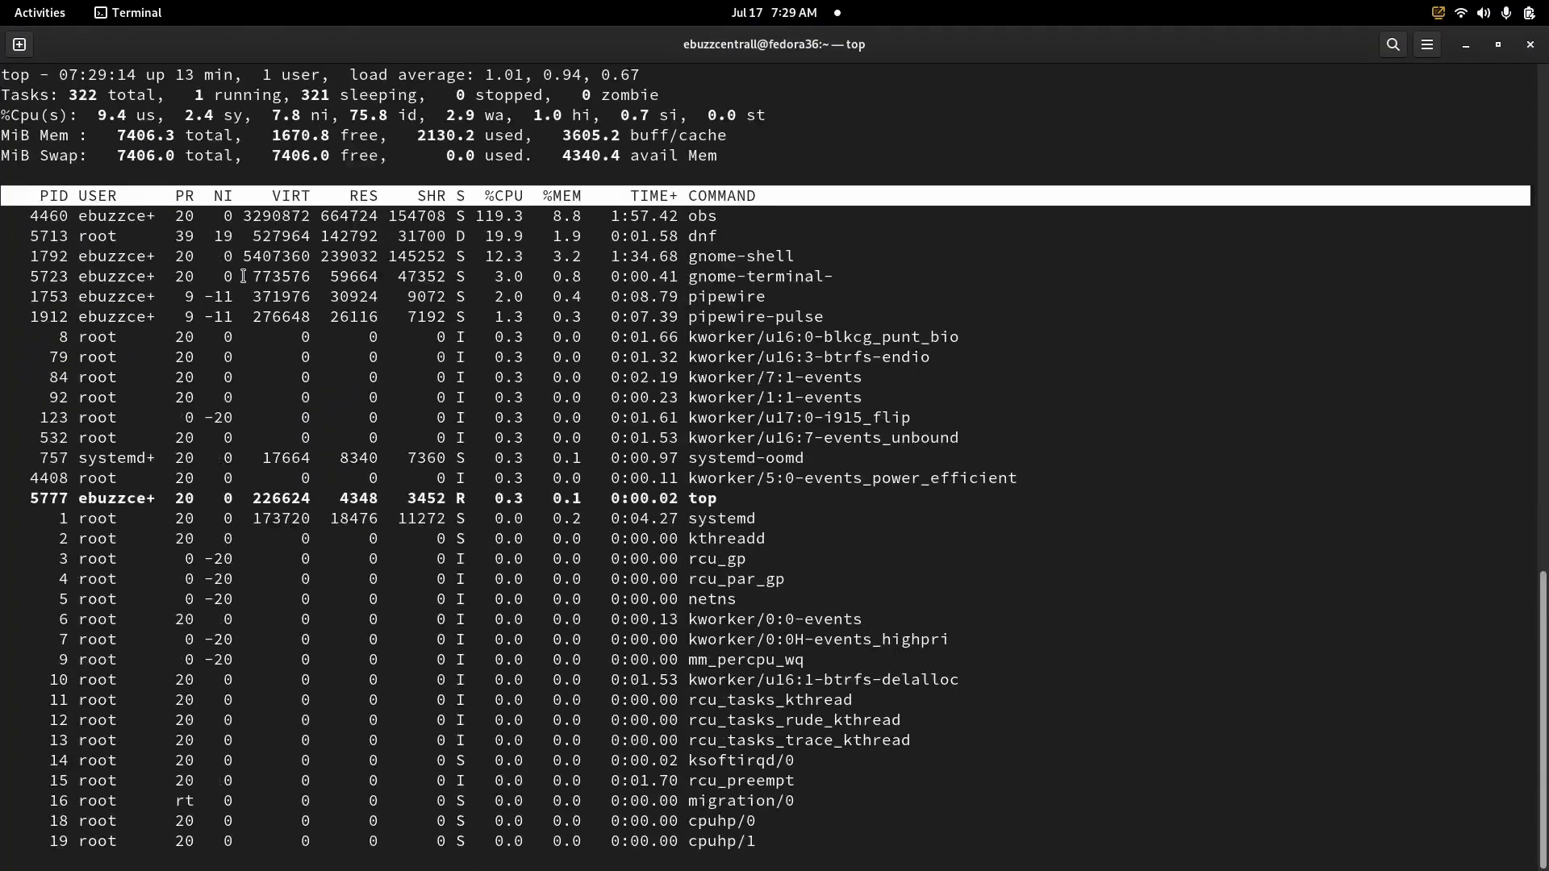
key(plus)
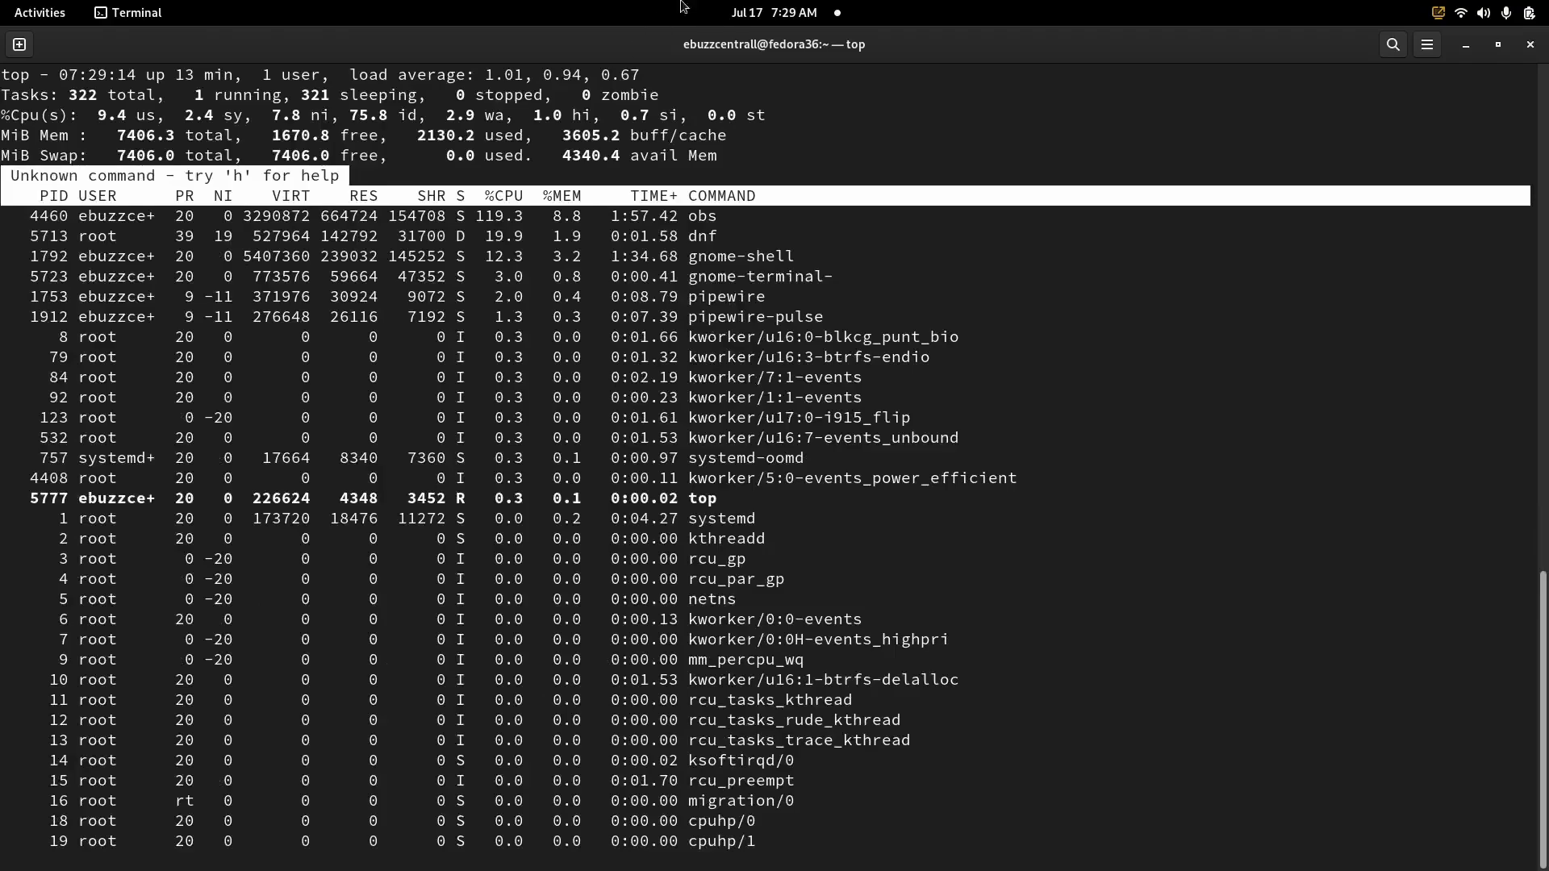
click(1530, 44)
click(889, 491)
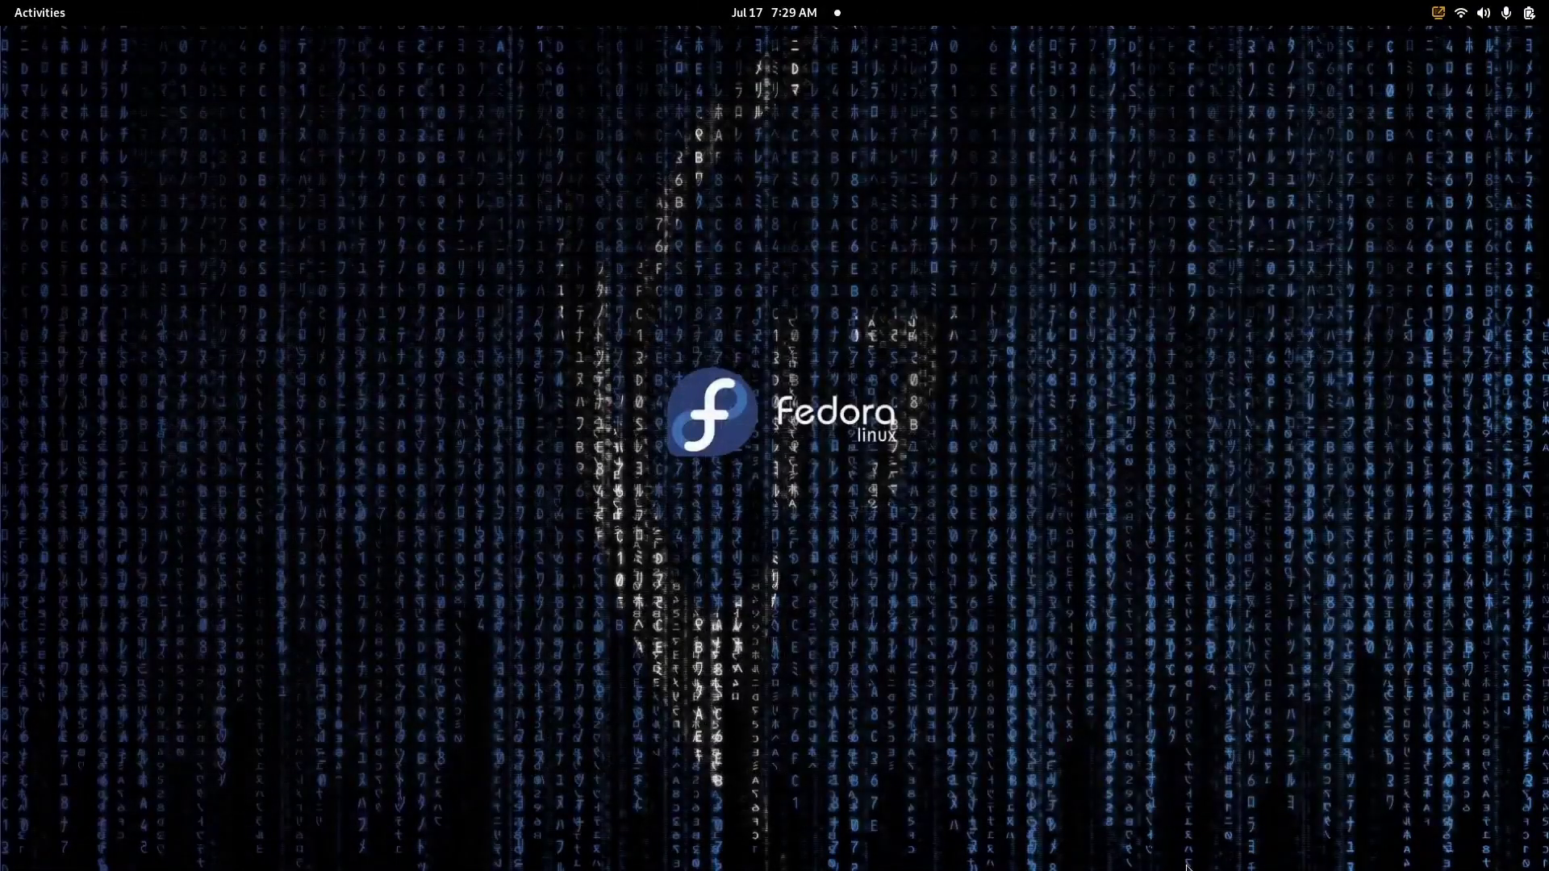
- Open System Monitor from the full application list and maximize its window
key(super)
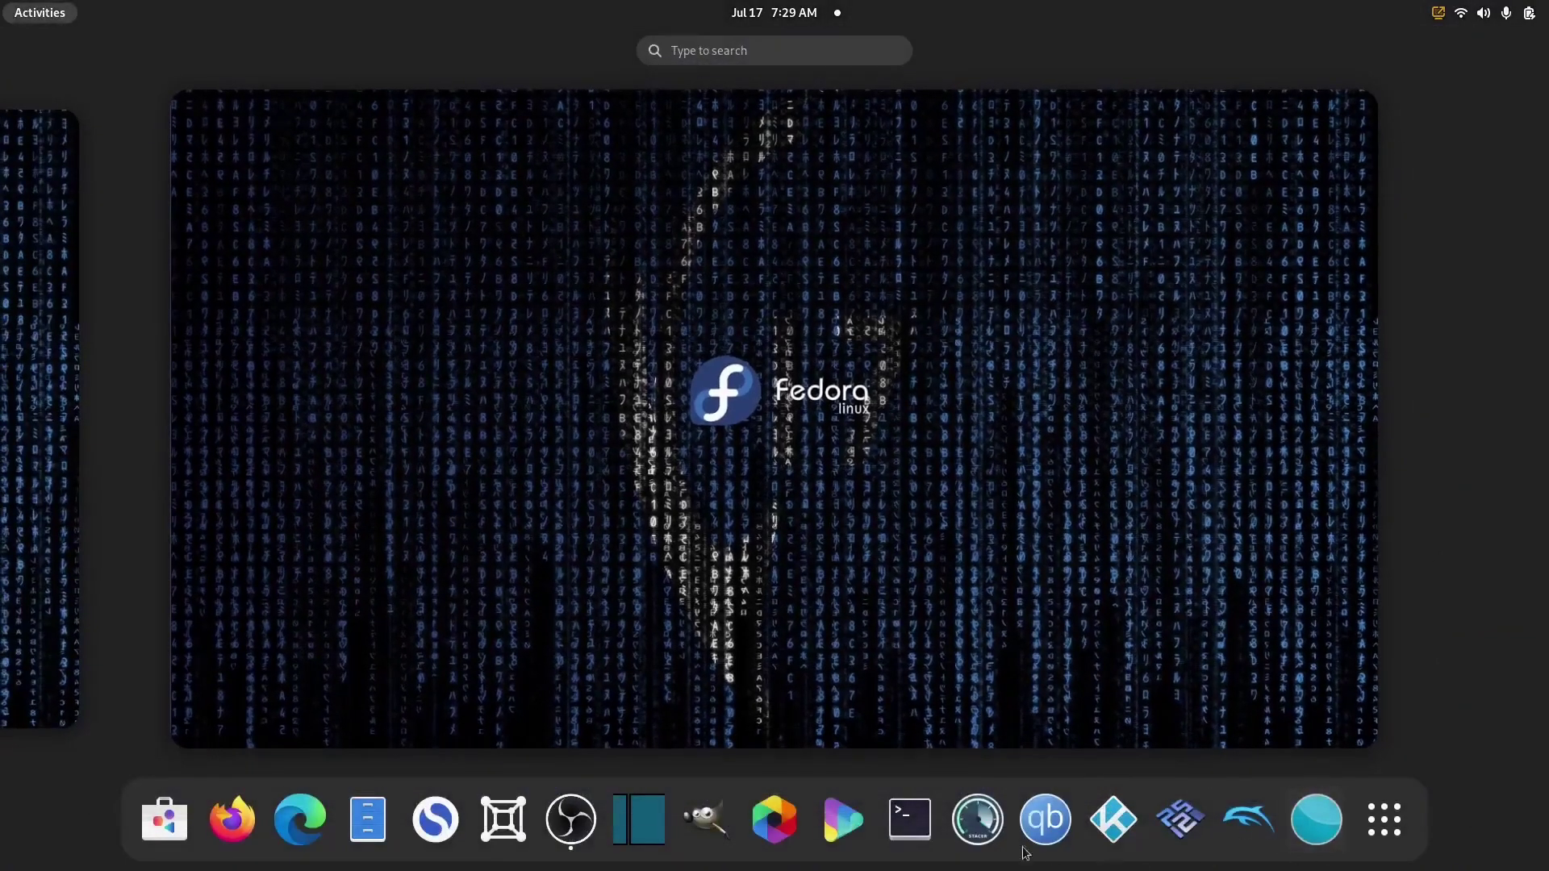
click(1364, 830)
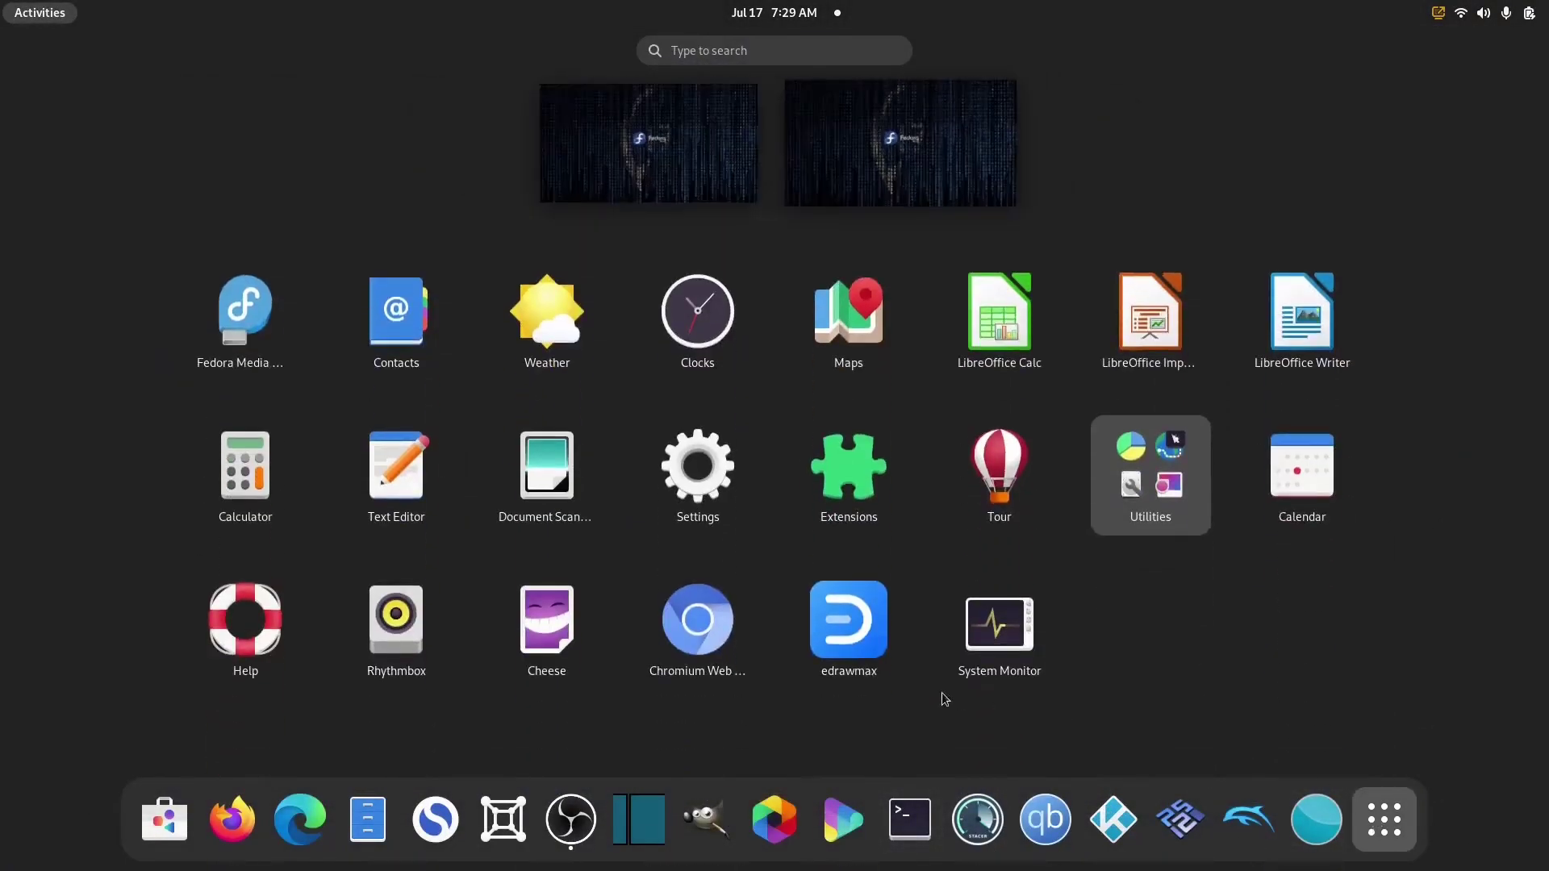
click(995, 617)
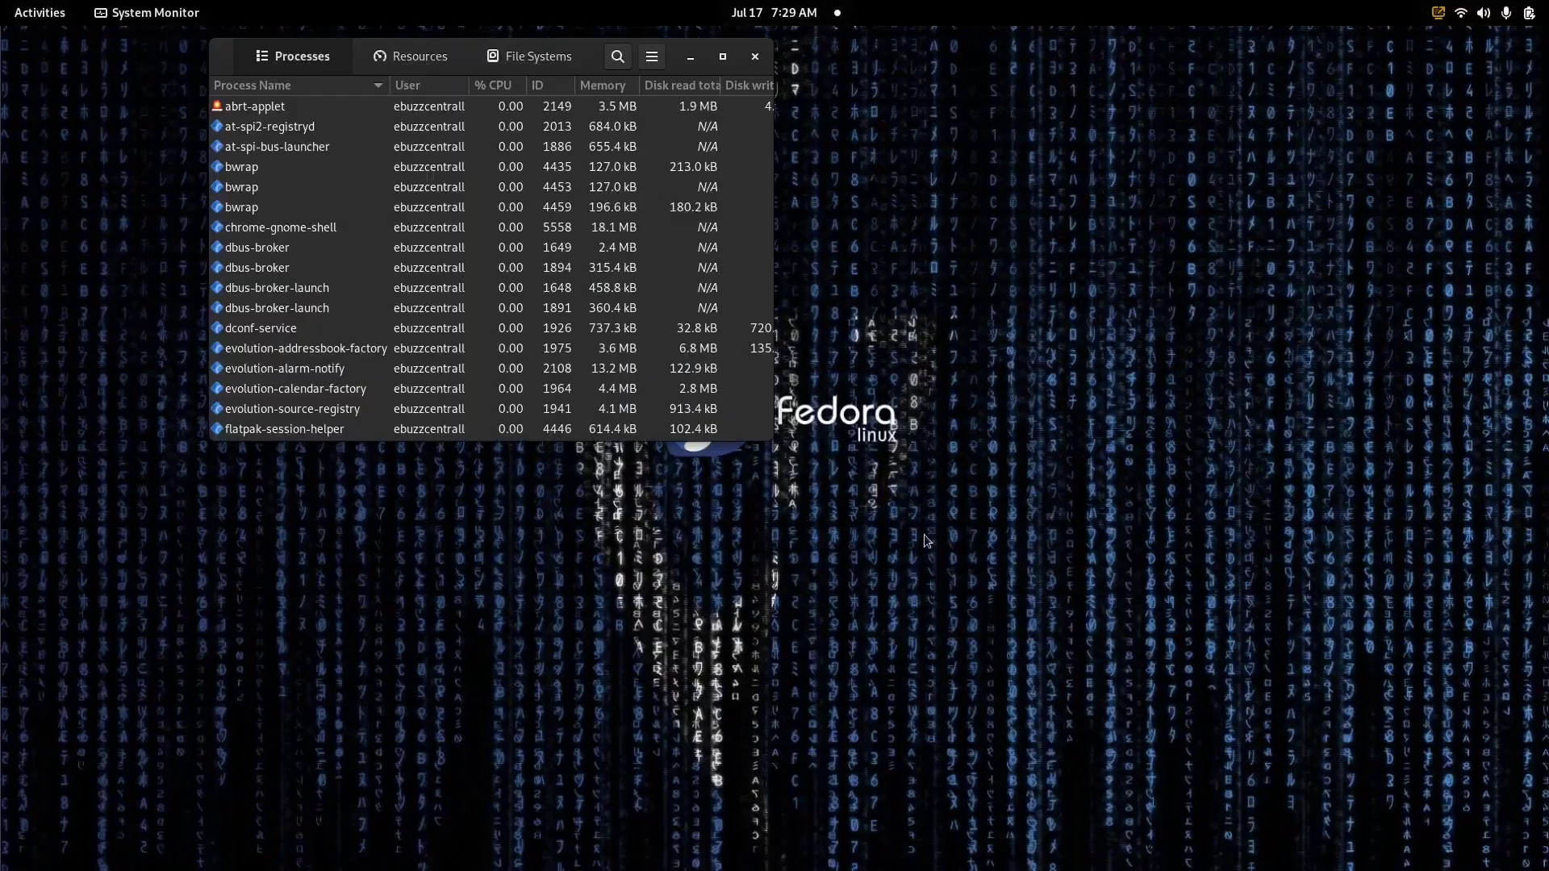
click(725, 58)
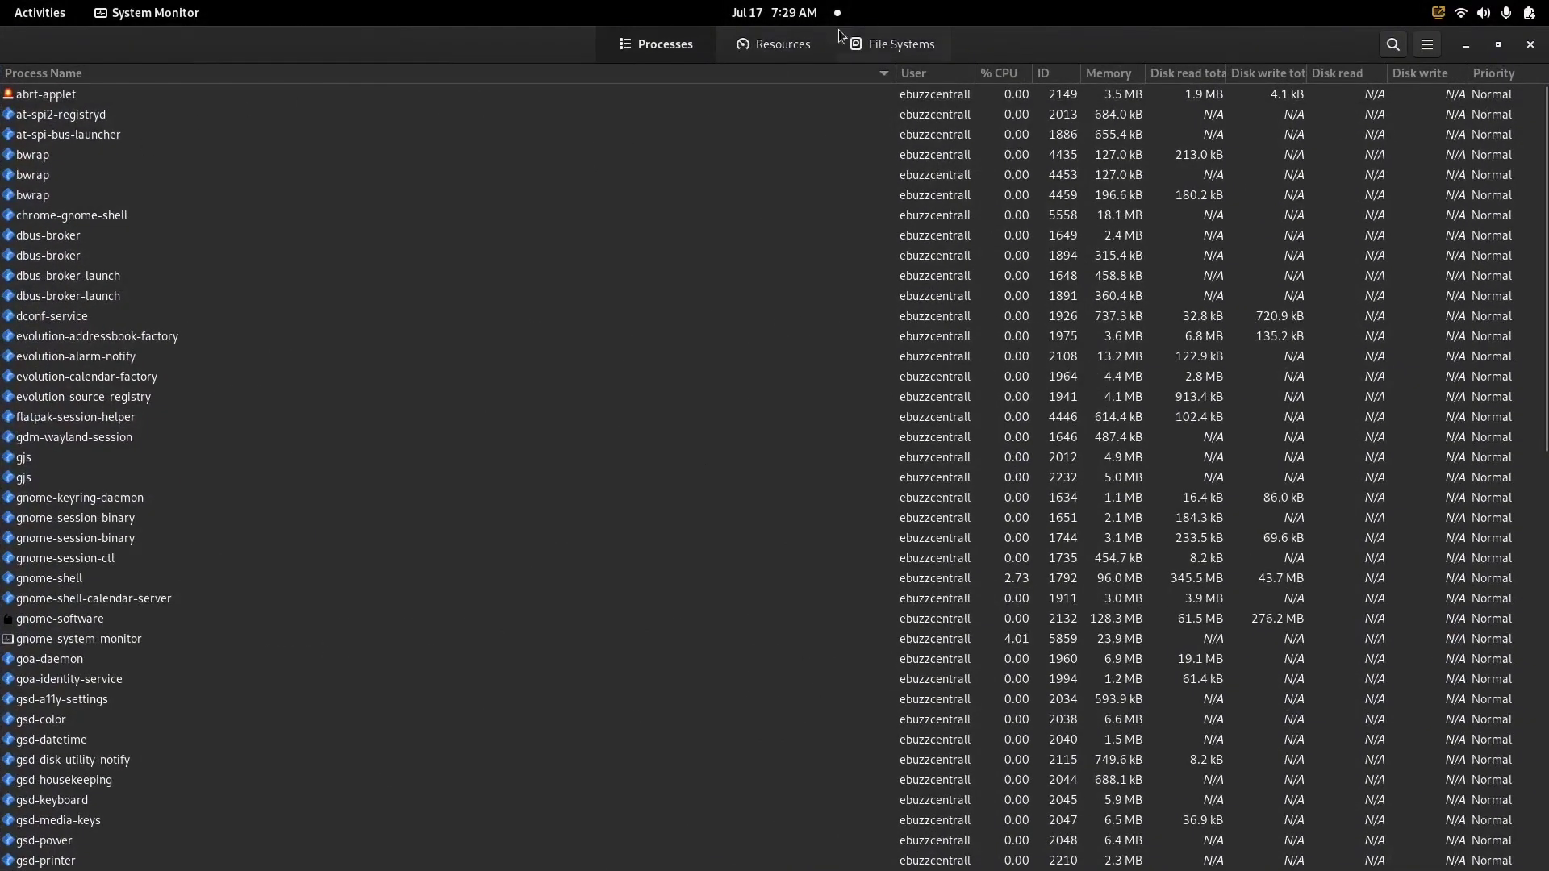
- View the Resources, File Systems and Processes information in System Monitor, and close it
click(794, 50)
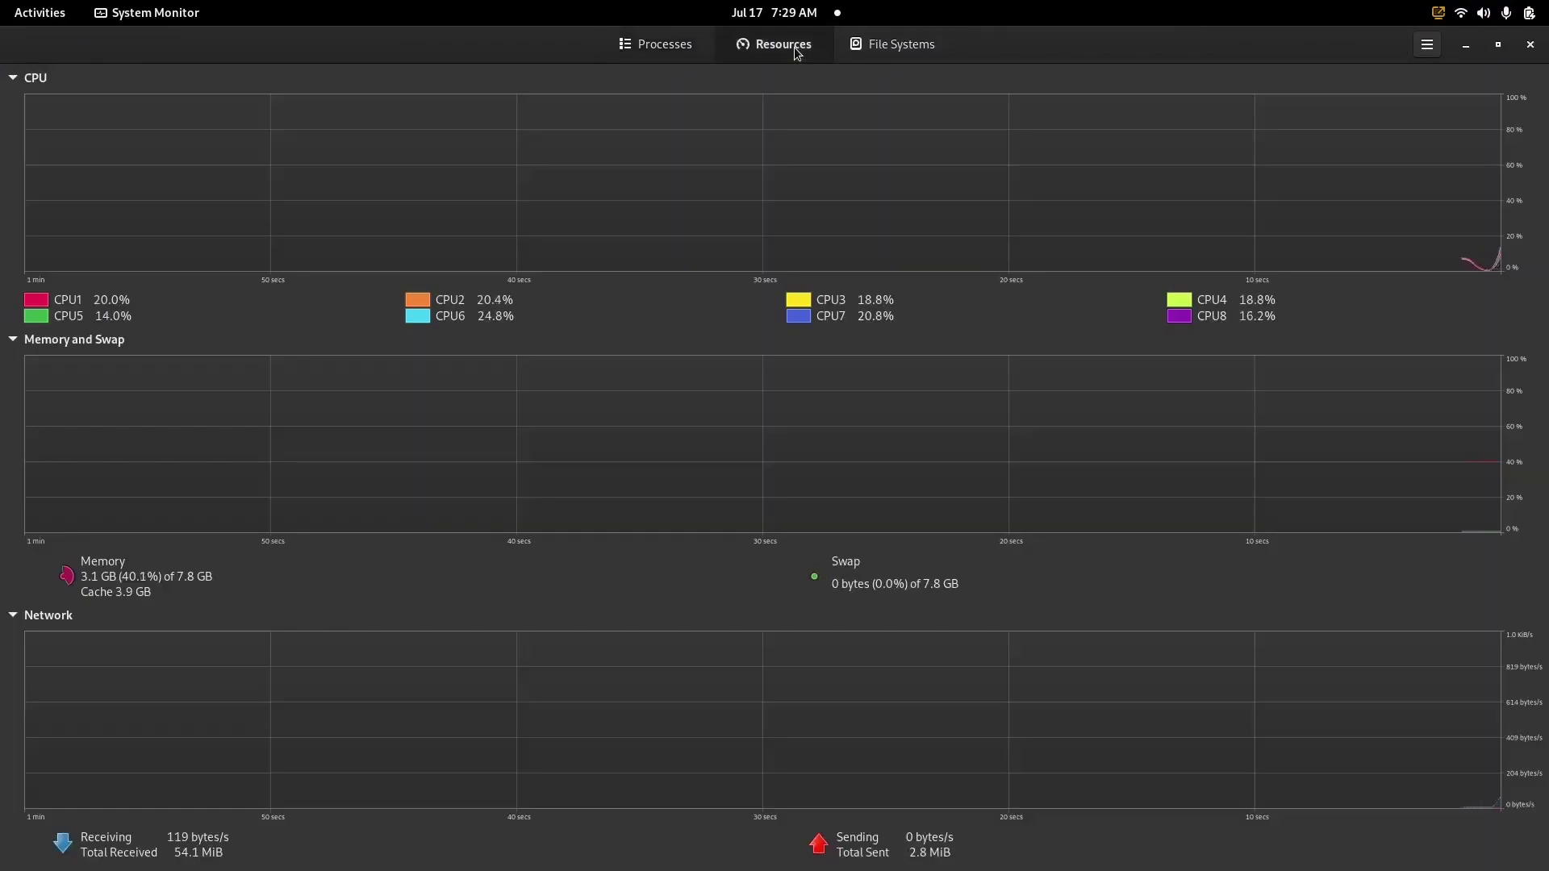
click(912, 53)
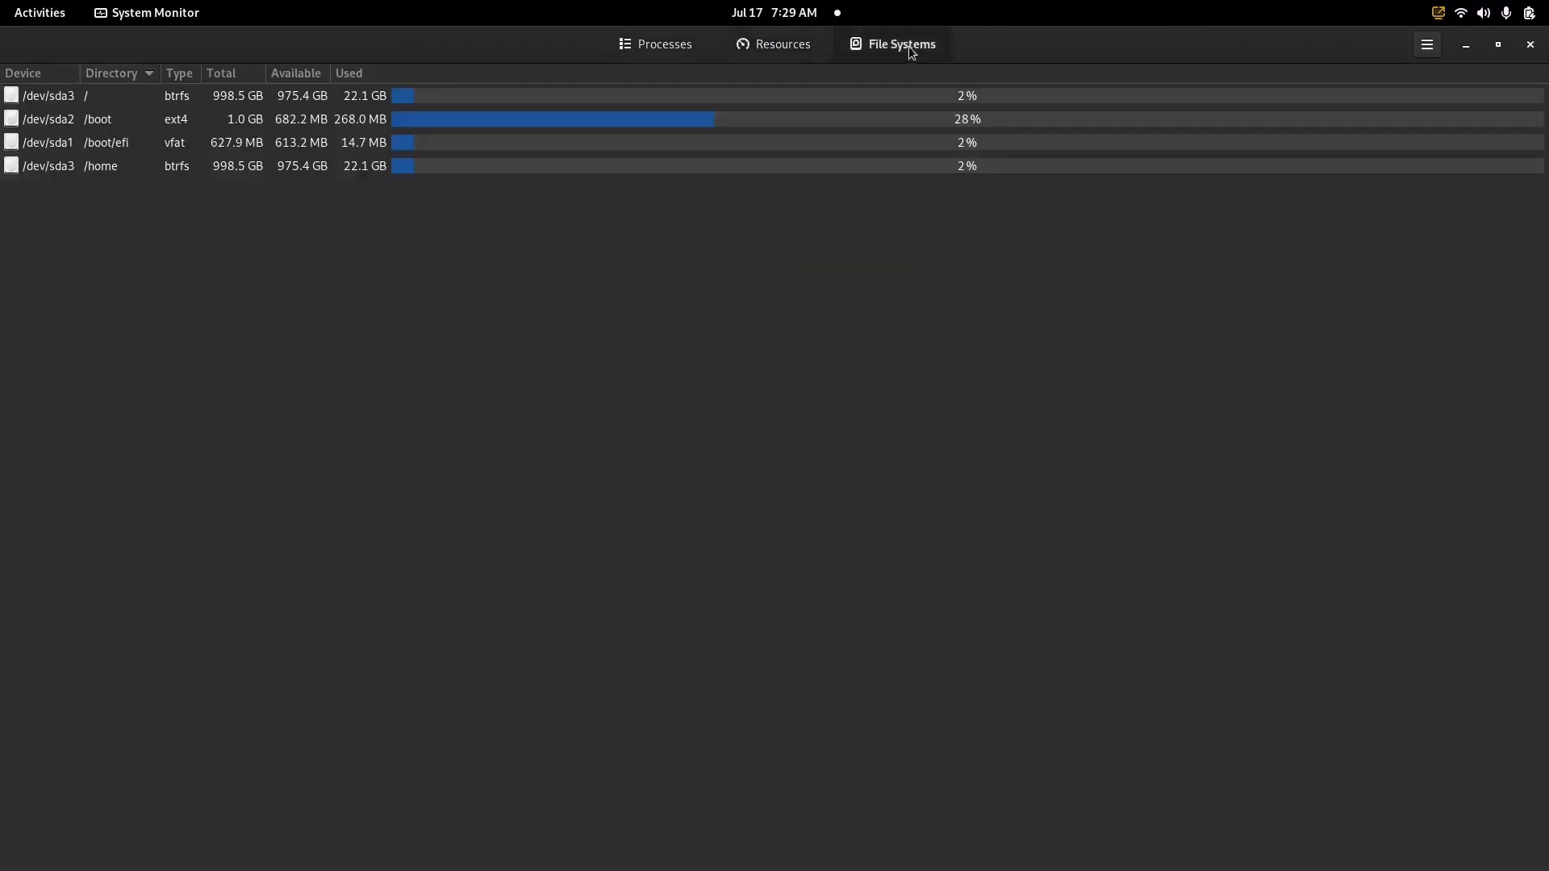
click(667, 50)
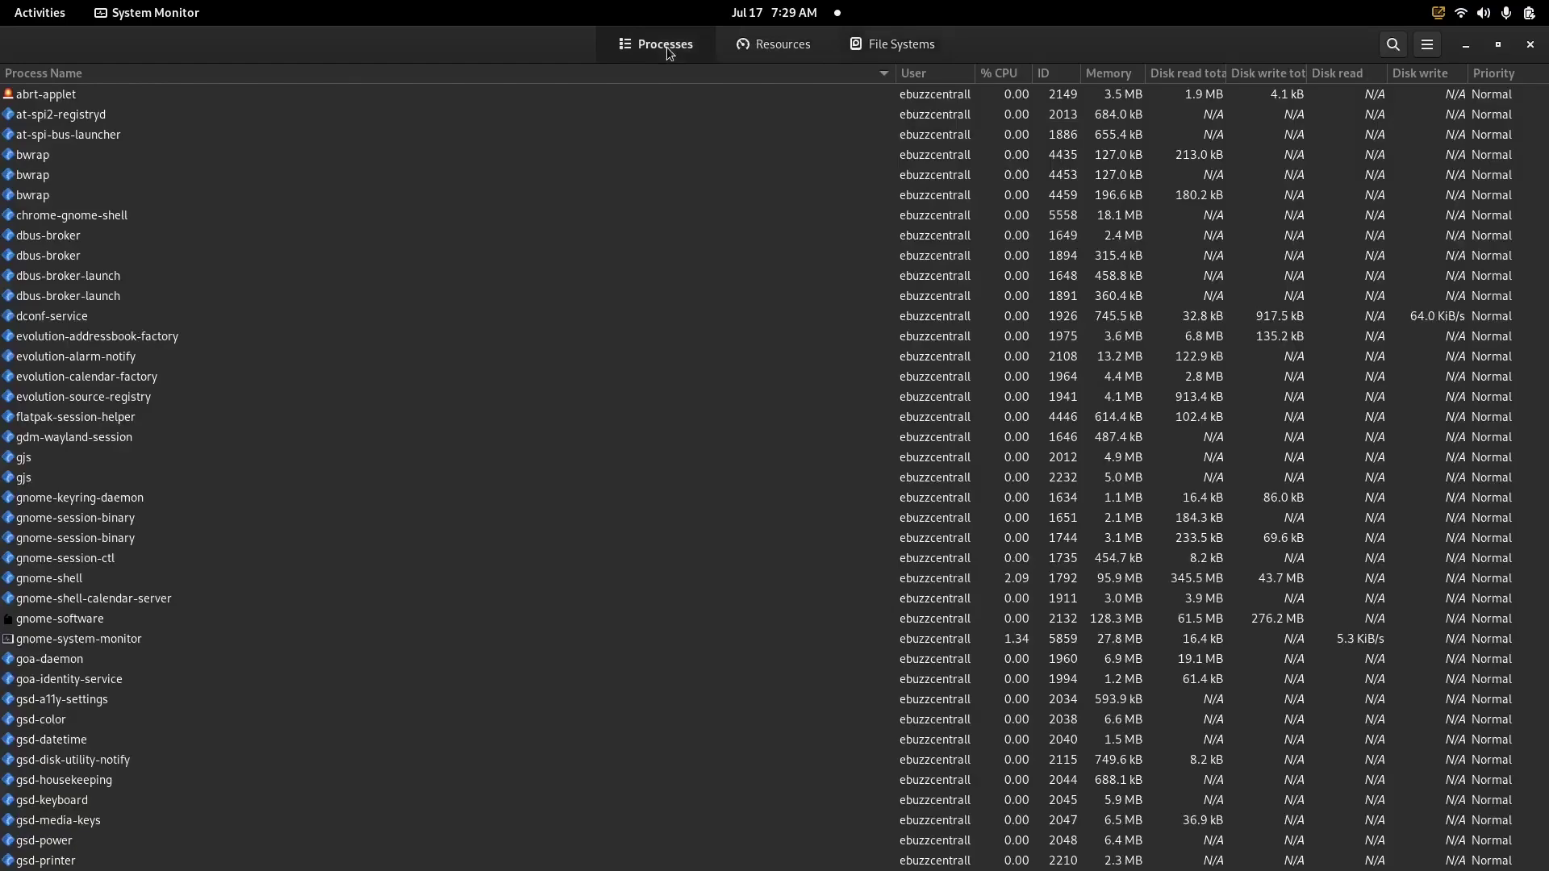
click(1531, 45)
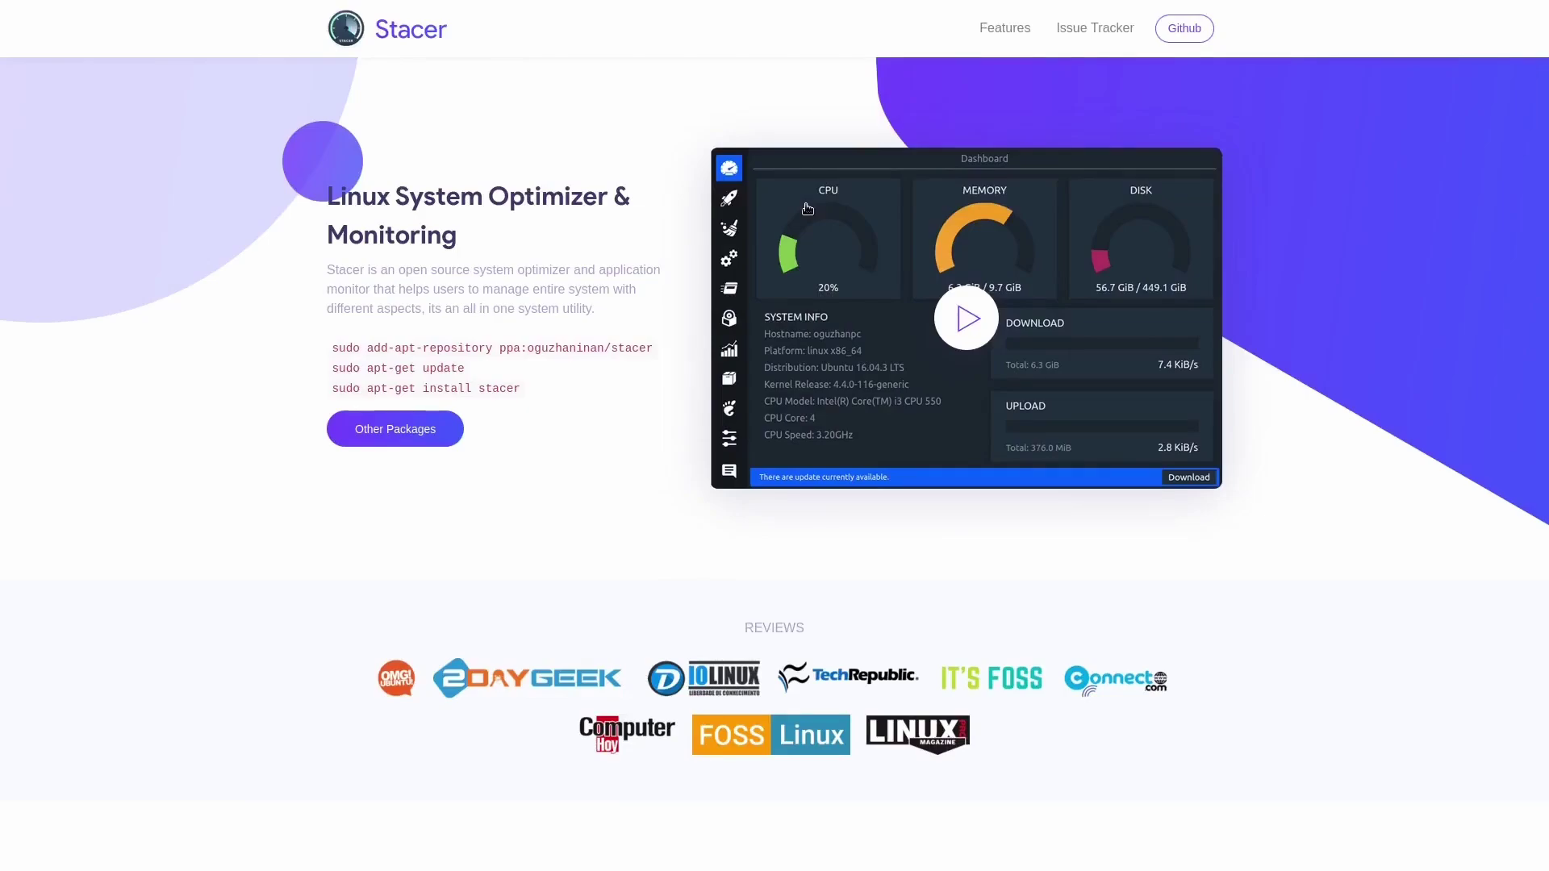
- Examine the feature descriptions on the Stacer website, from Startup Apps to the APT Repository Manager, and close the browser
scroll(807, 208, down, 13)
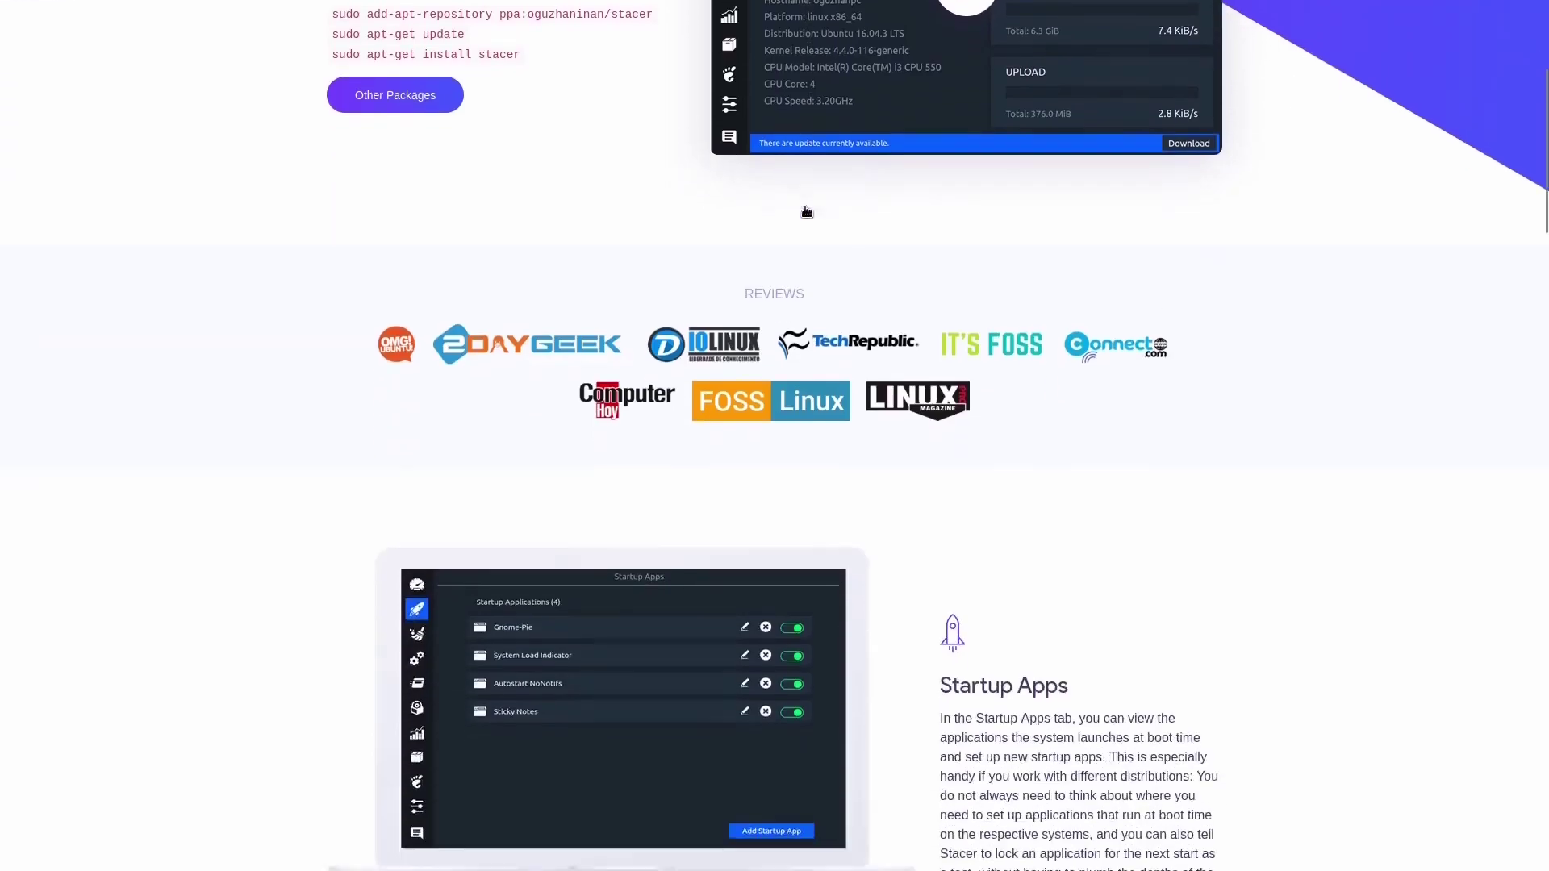
scroll(803, 209, down, 10)
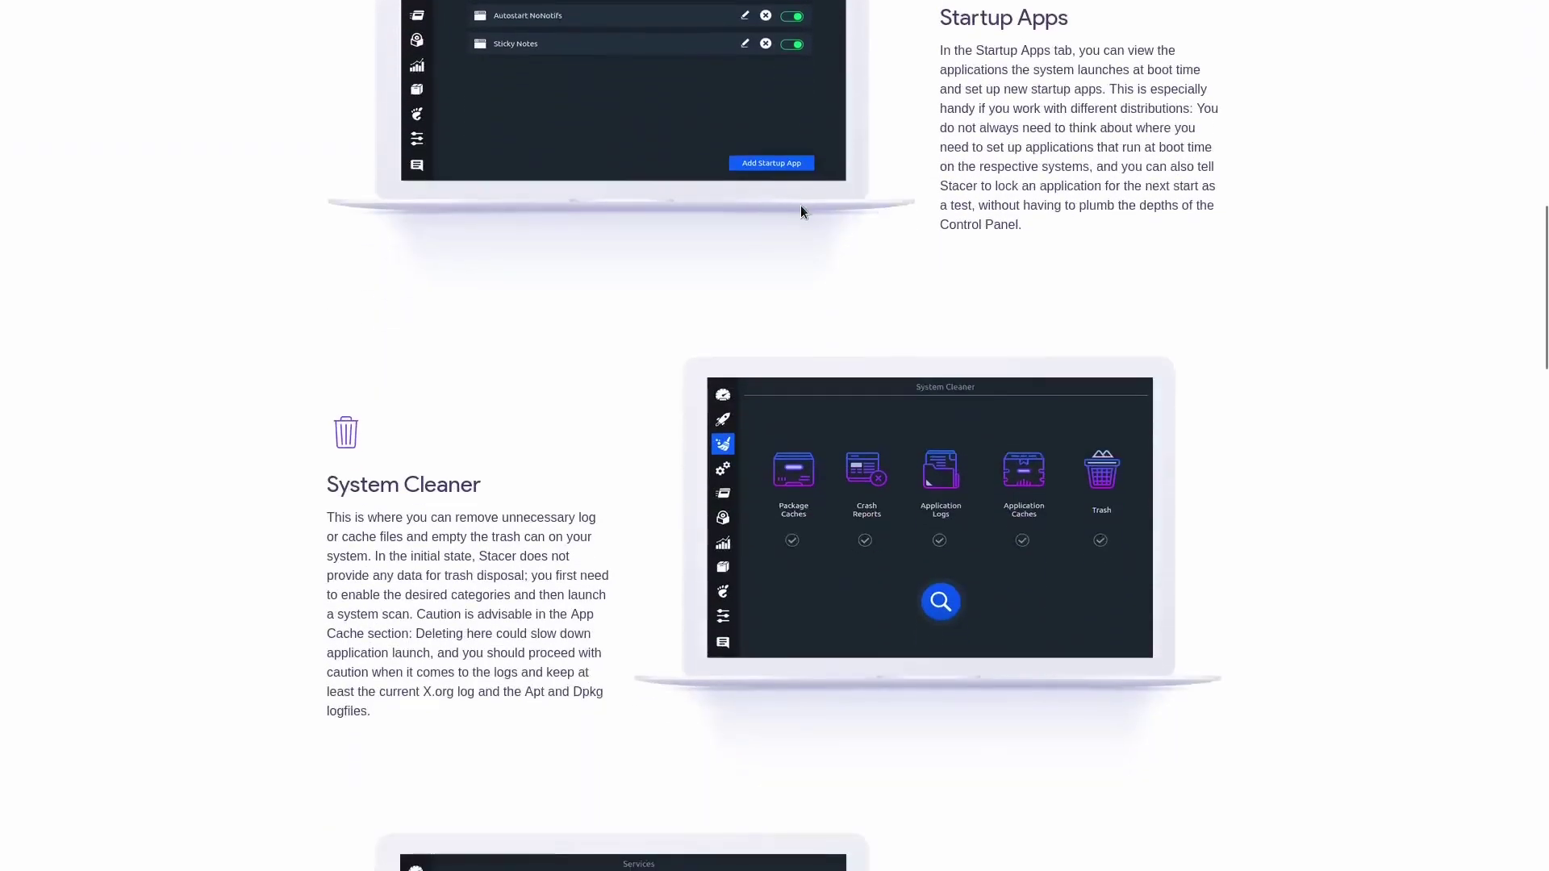
scroll(799, 210, down, 4)
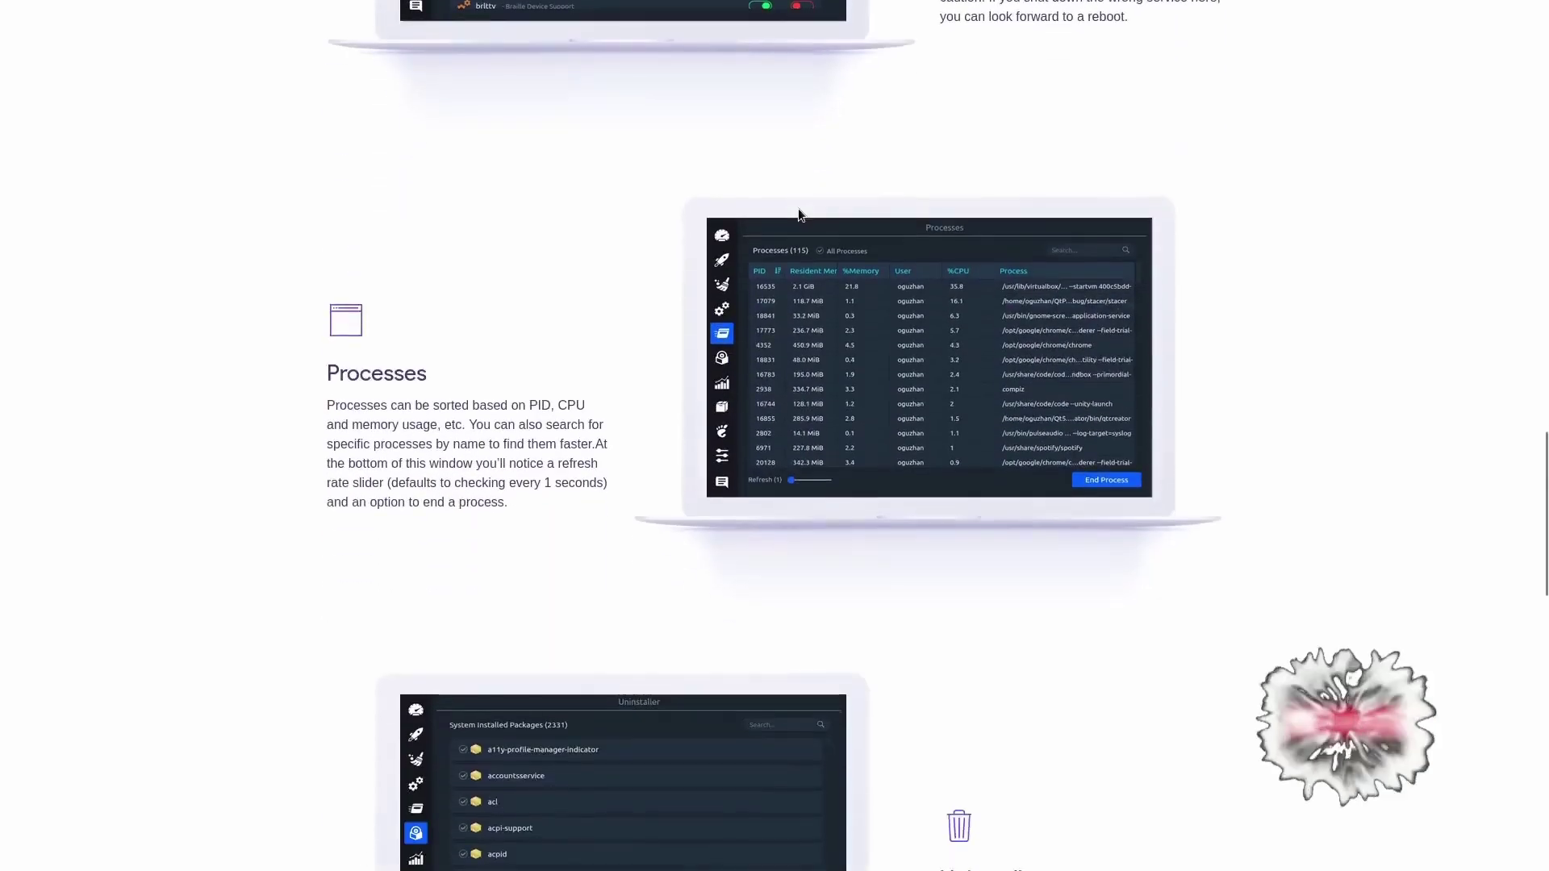
scroll(797, 215, down, 5)
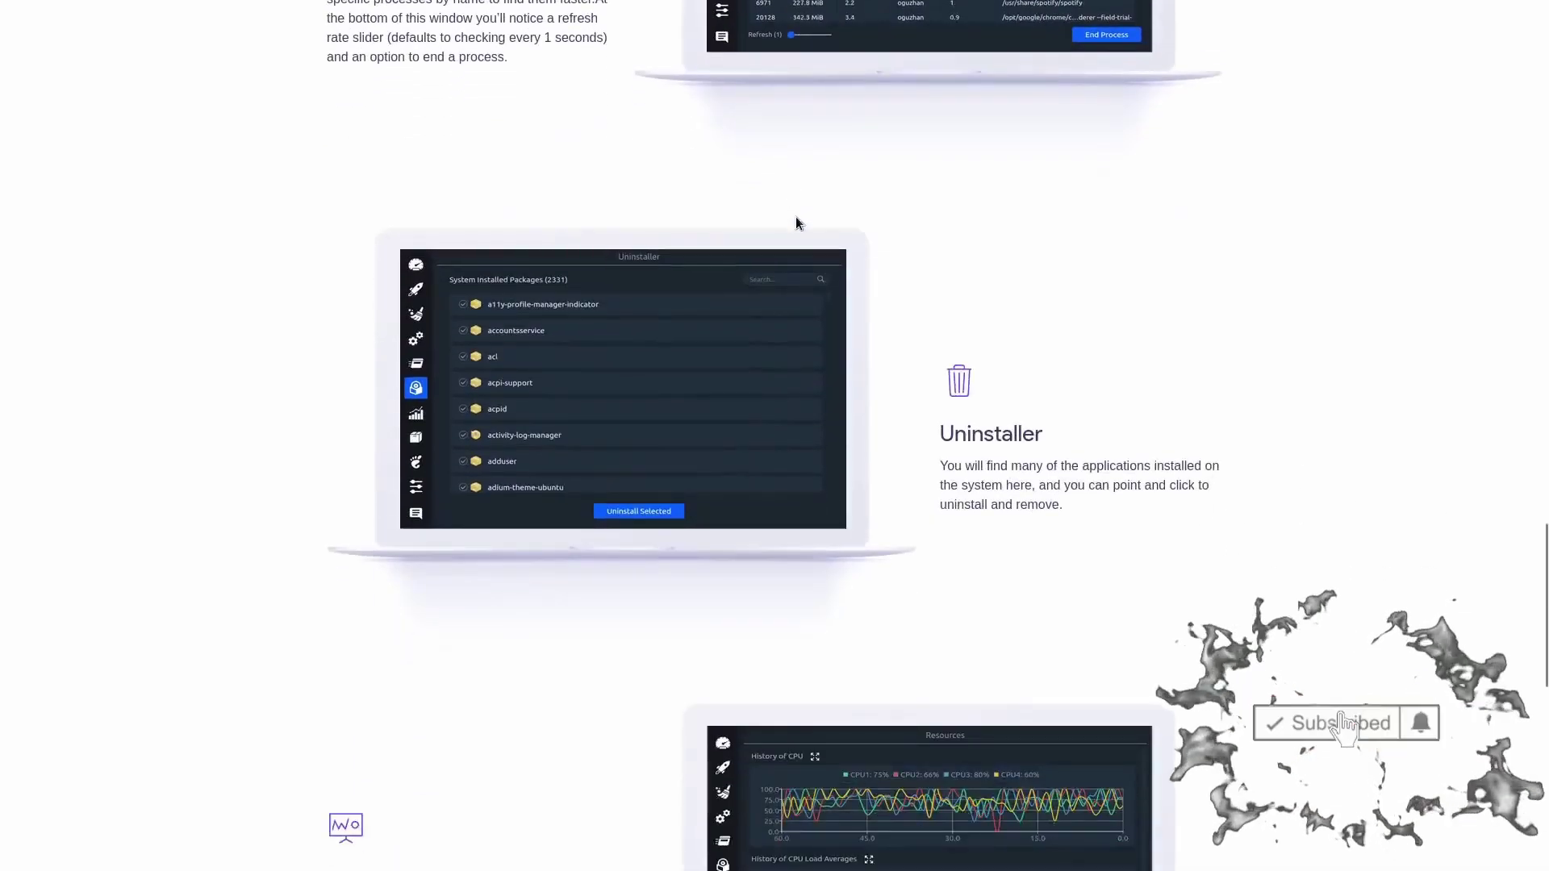
scroll(797, 224, down, 4)
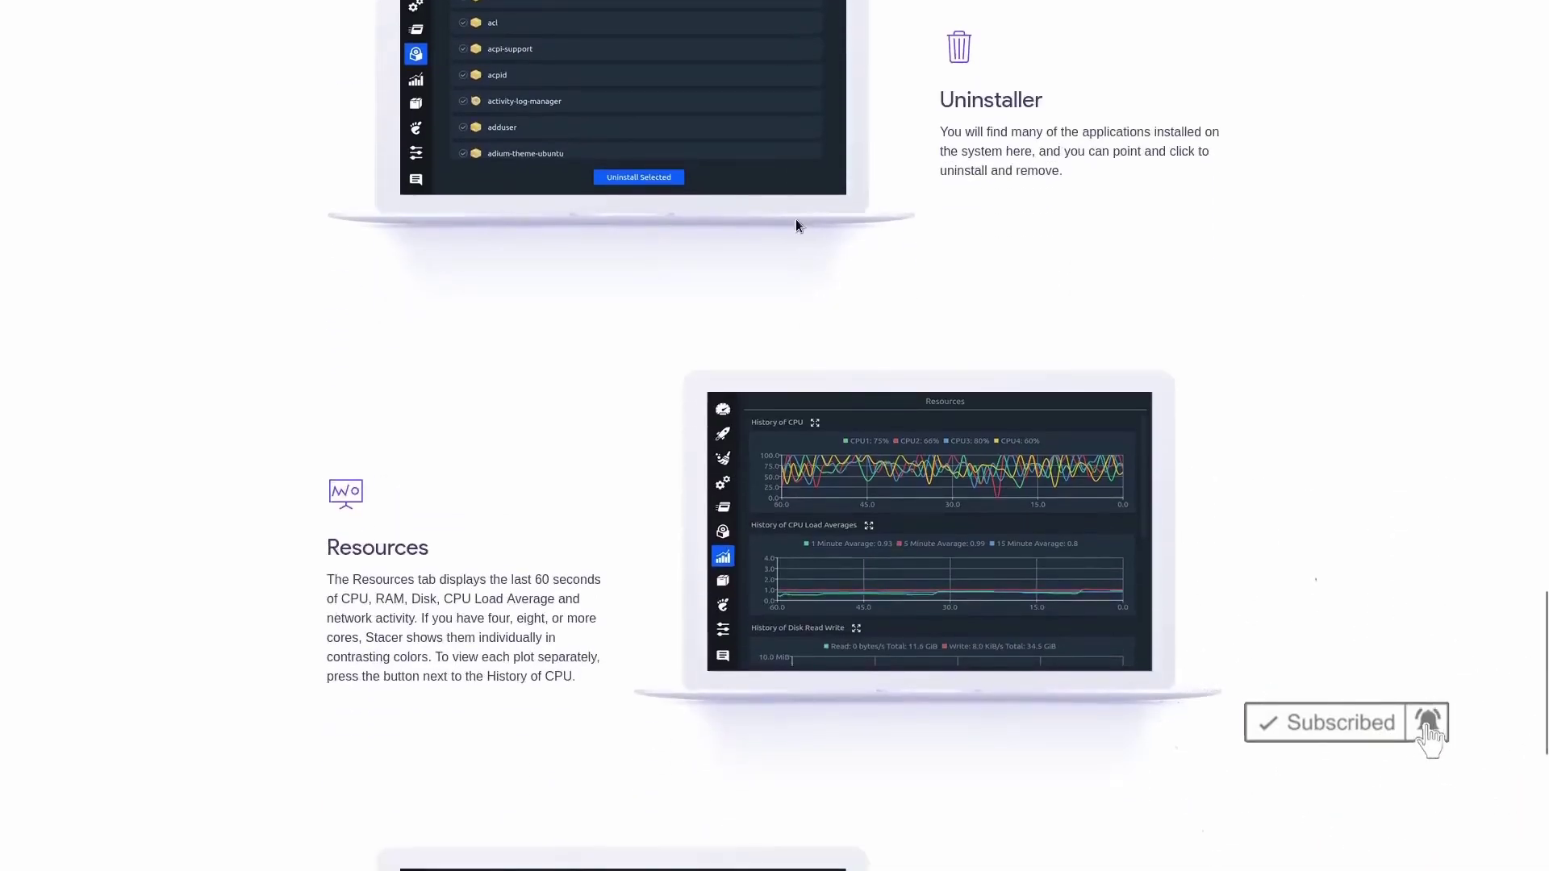
scroll(796, 225, down, 5)
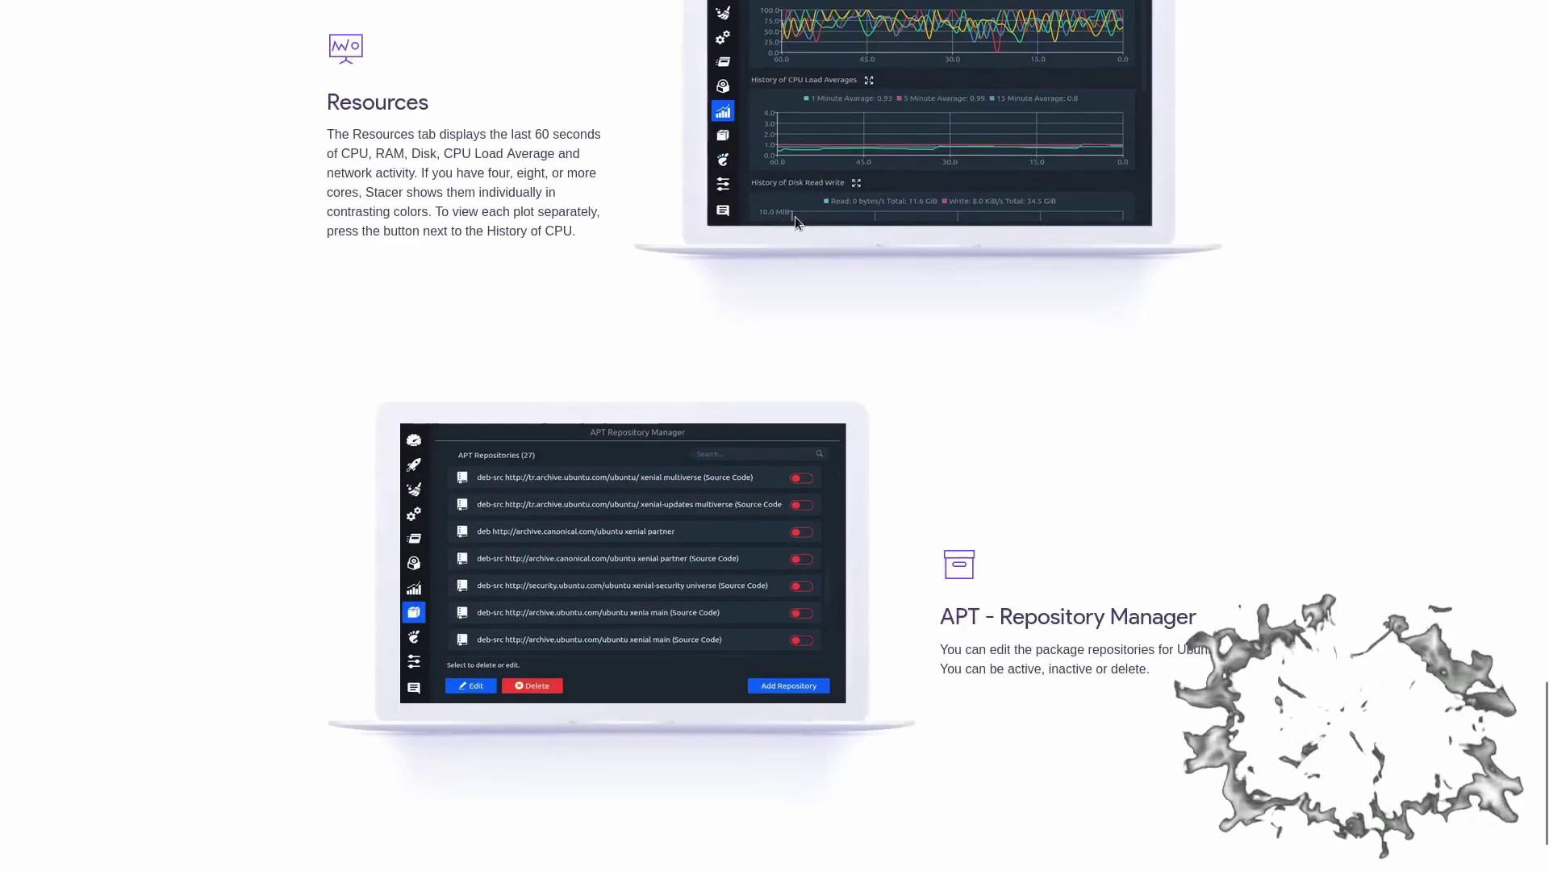
scroll(795, 216, down, 2)
scroll(794, 210, up, 4)
scroll(794, 213, up, 15)
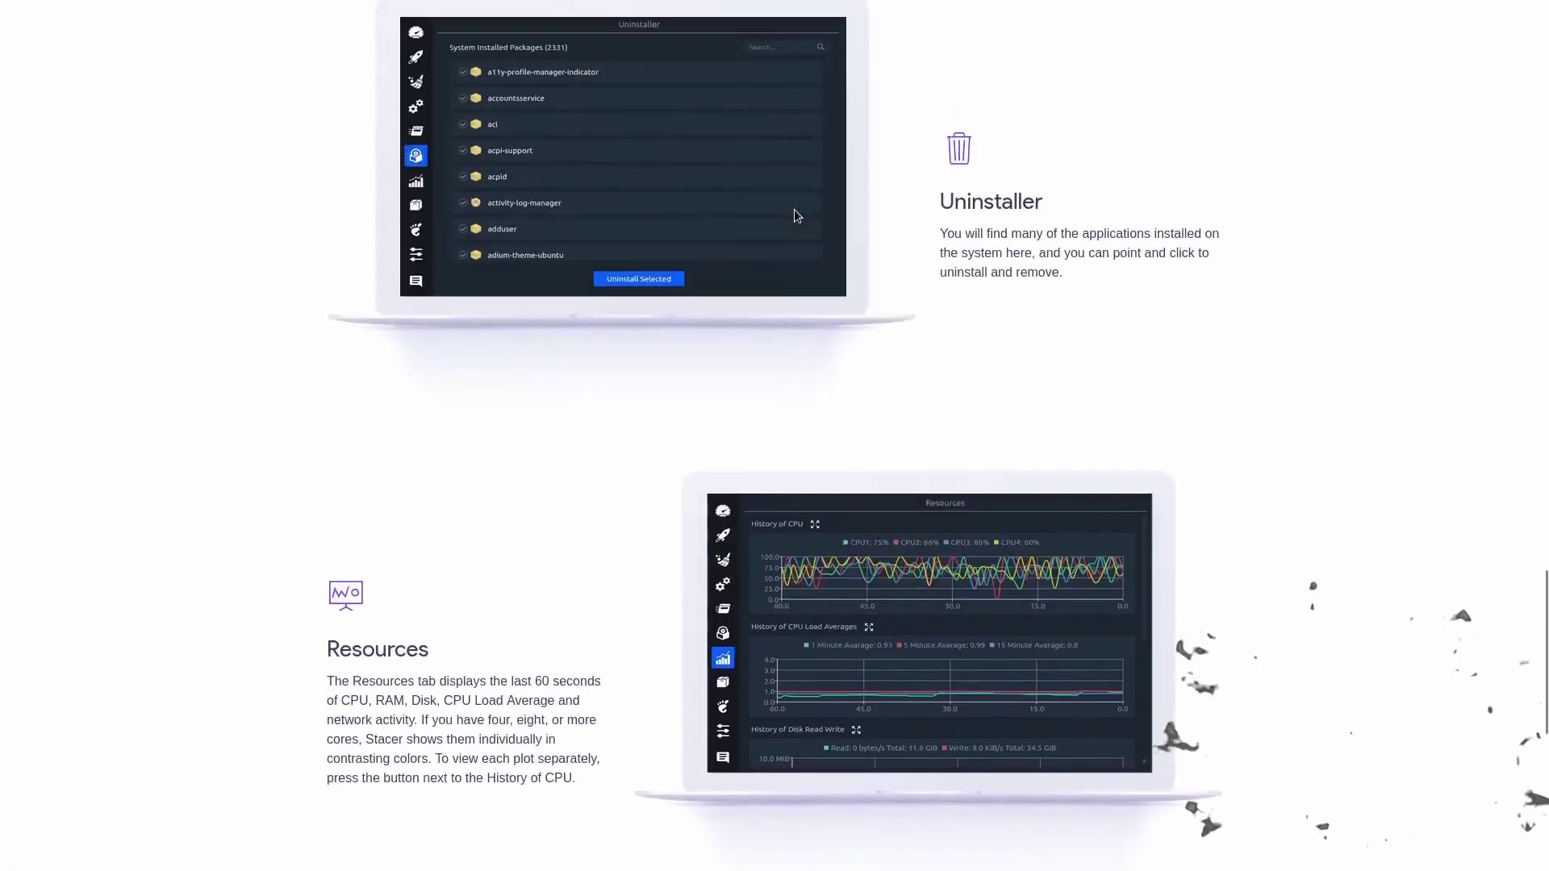
scroll(795, 214, up, 15)
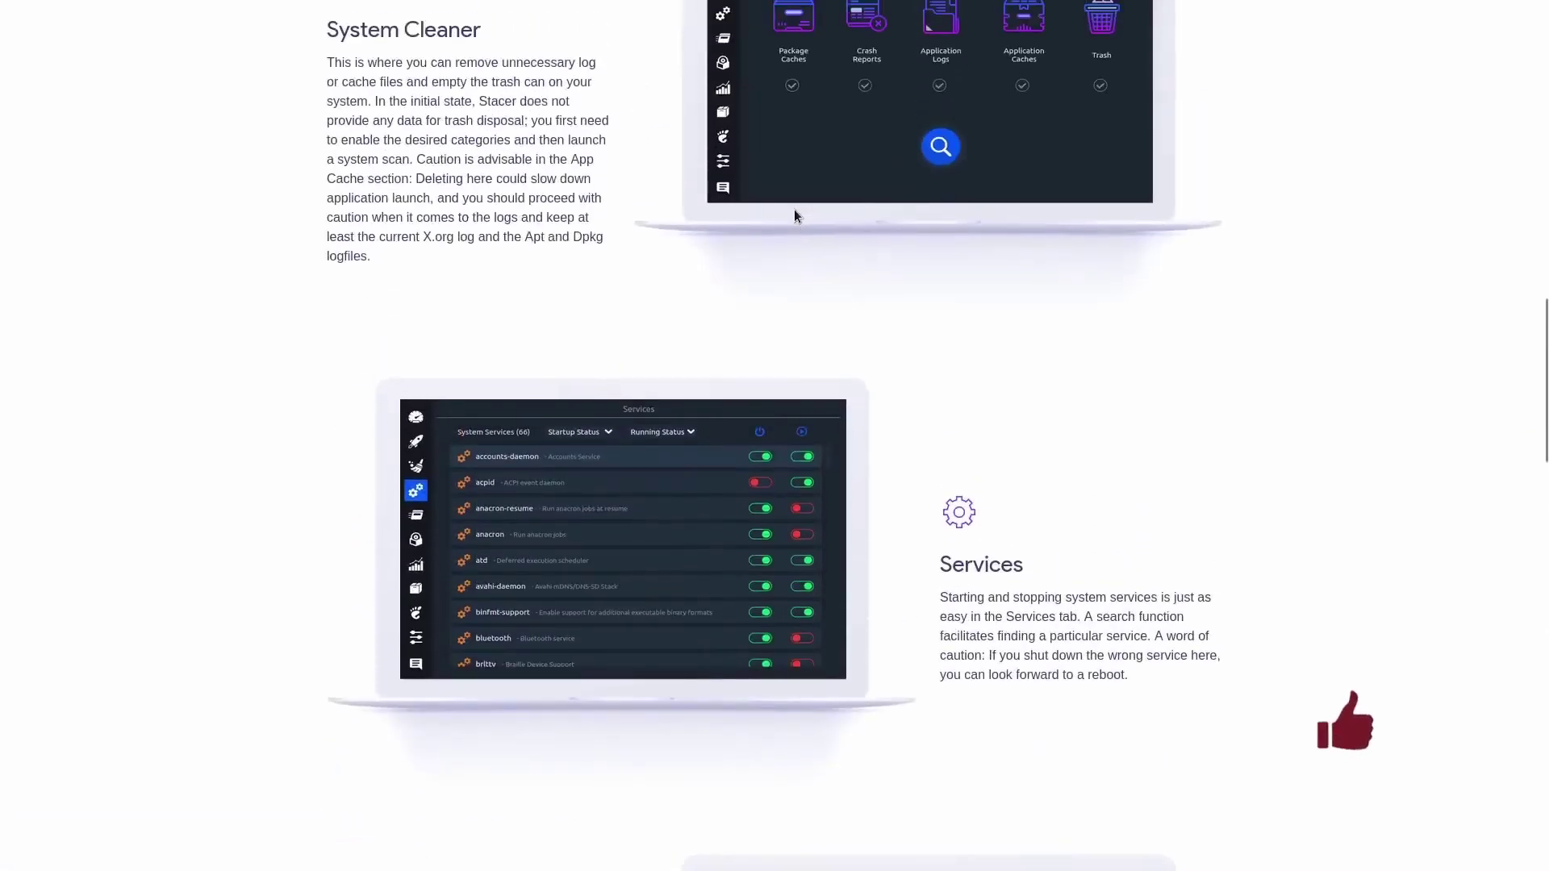
scroll(794, 212, up, 6)
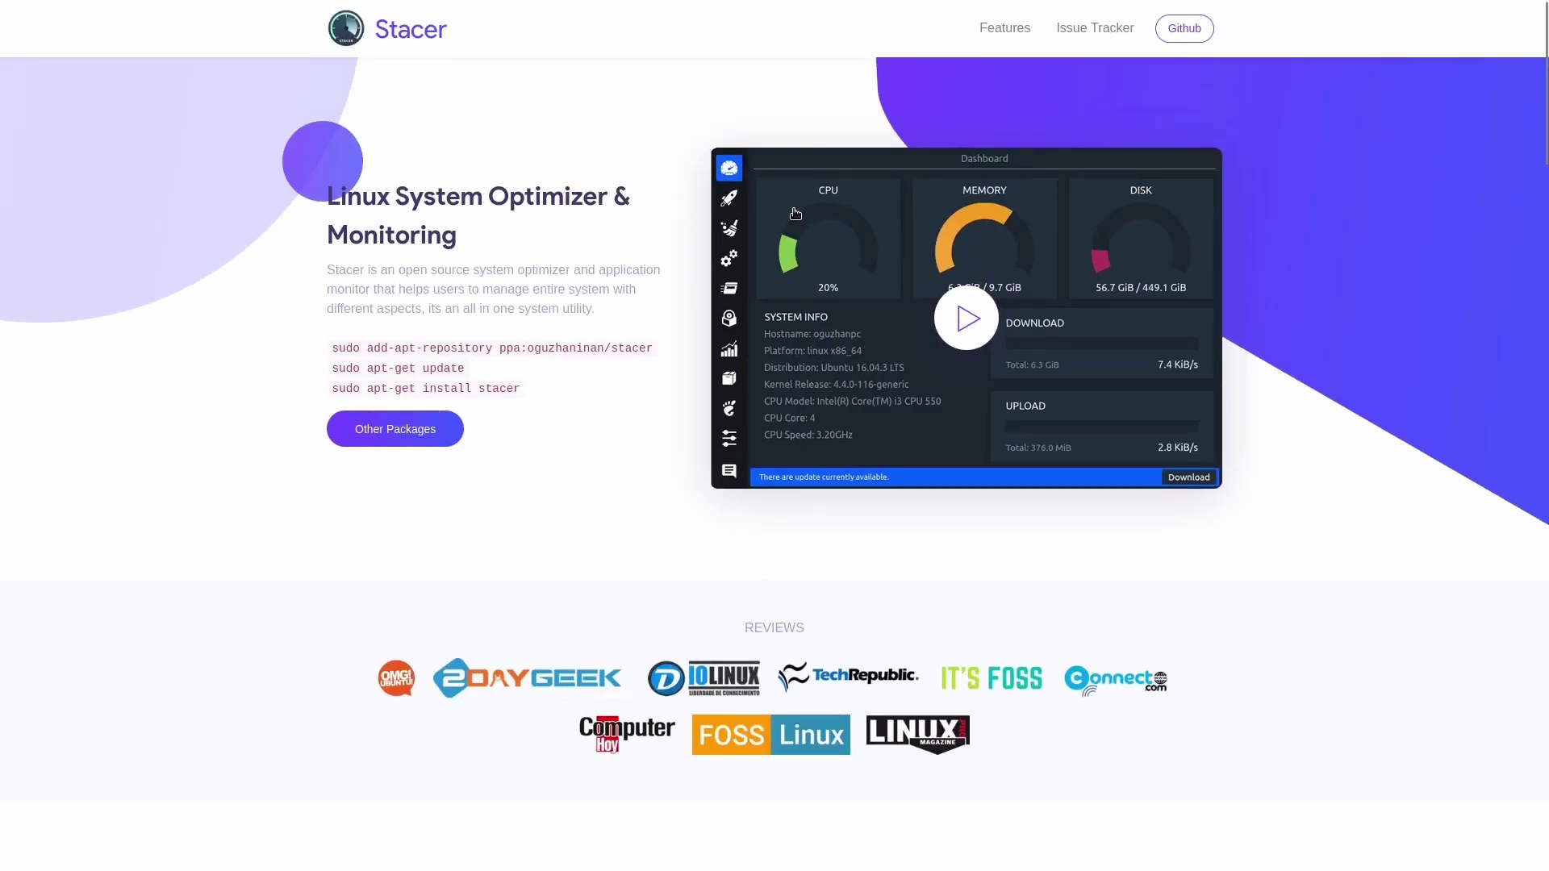
key(F11)
click(1536, 45)
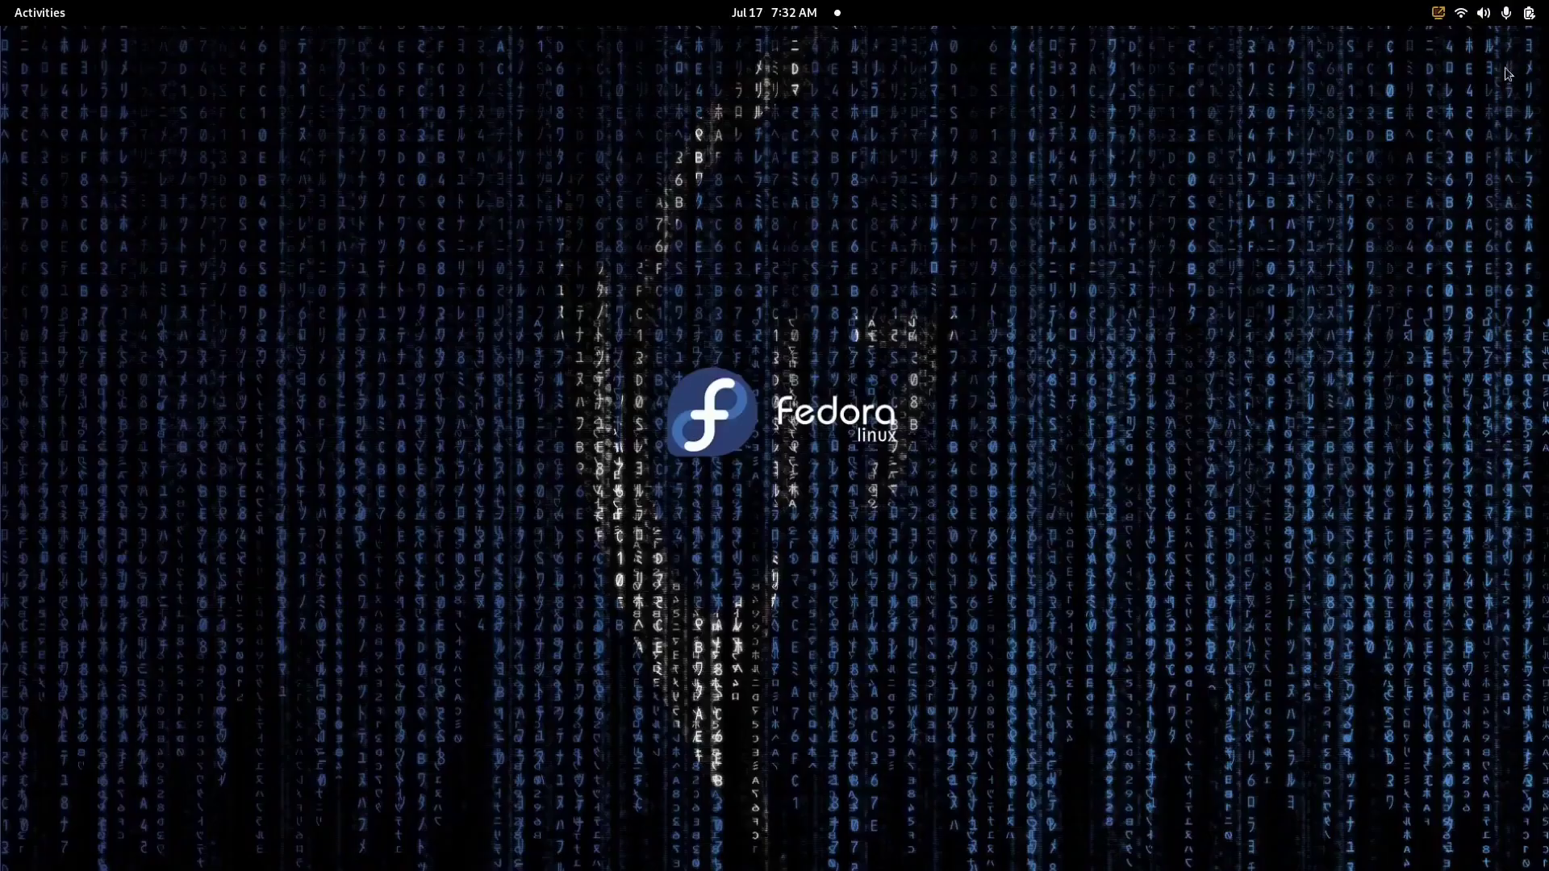
- Launch Stacer from the desktop and maximize its window to show the Dashboard
key(super)
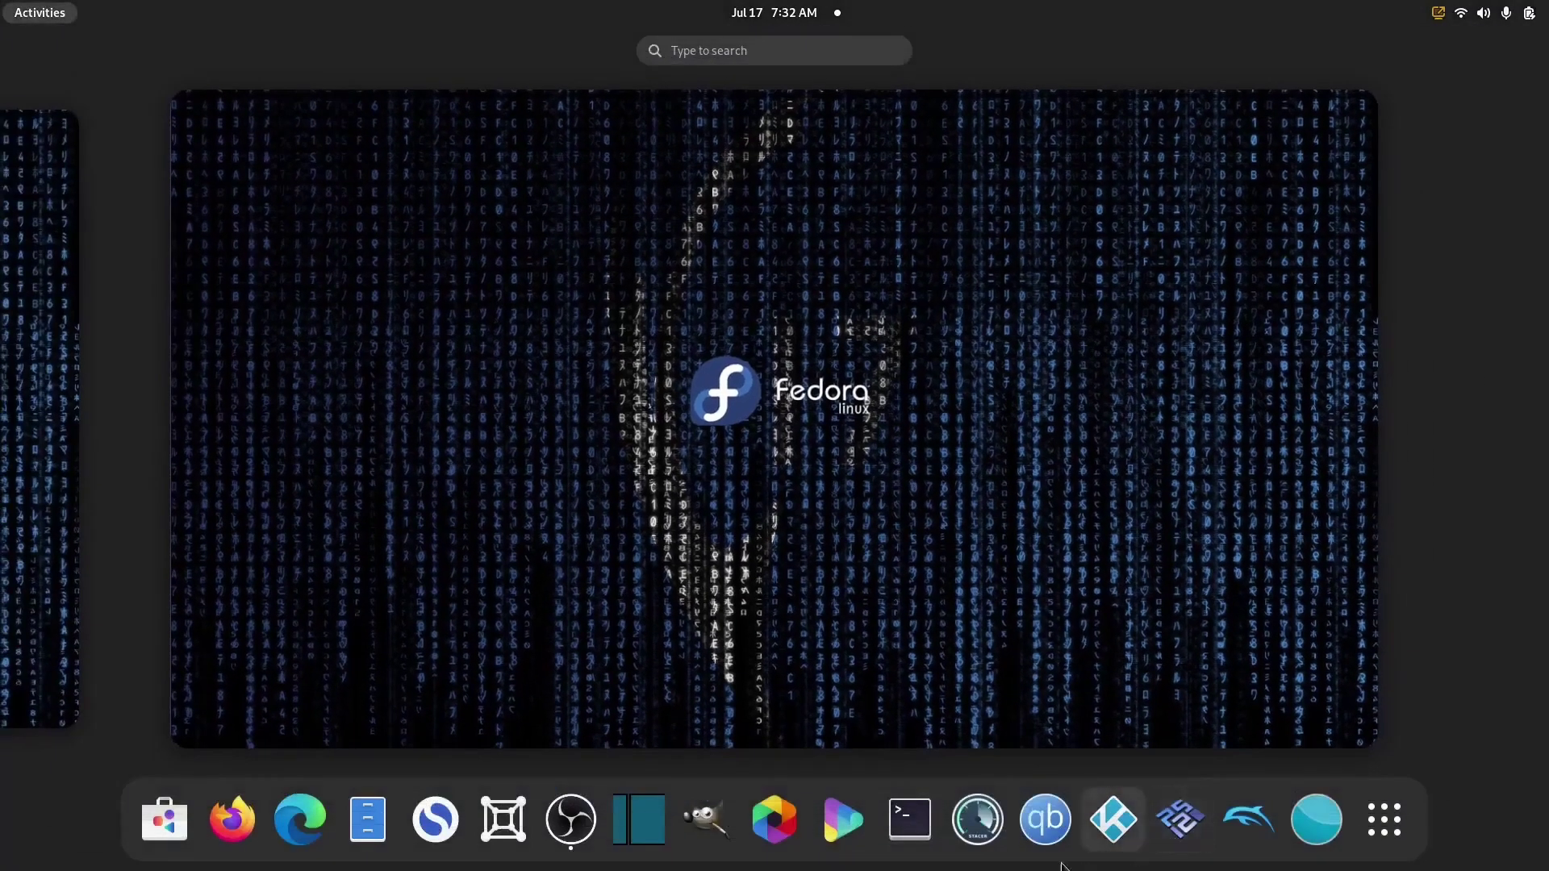
click(986, 817)
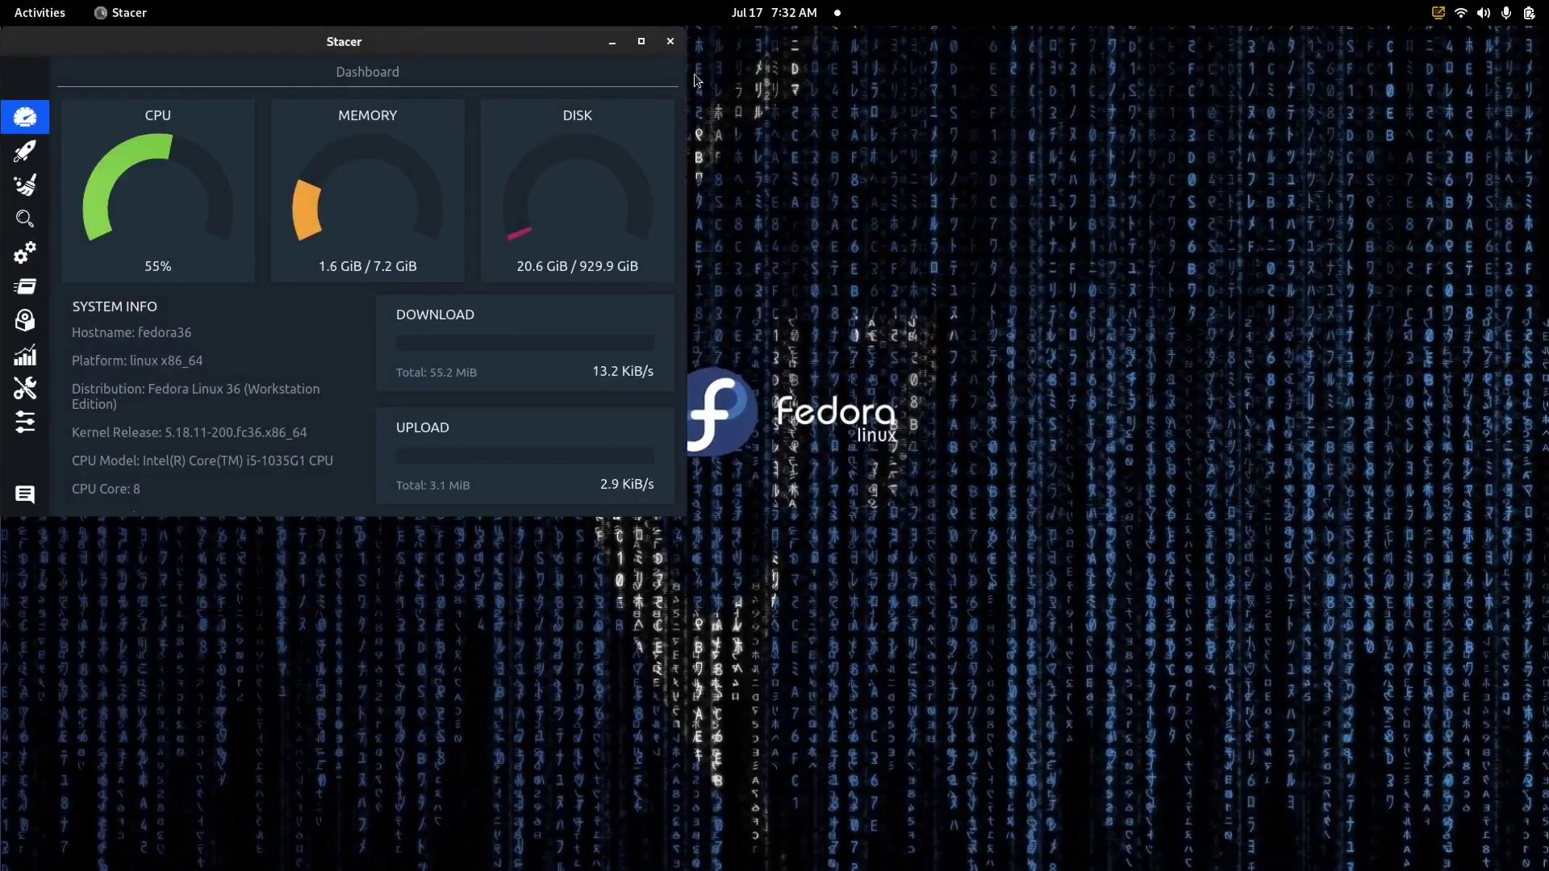
click(641, 43)
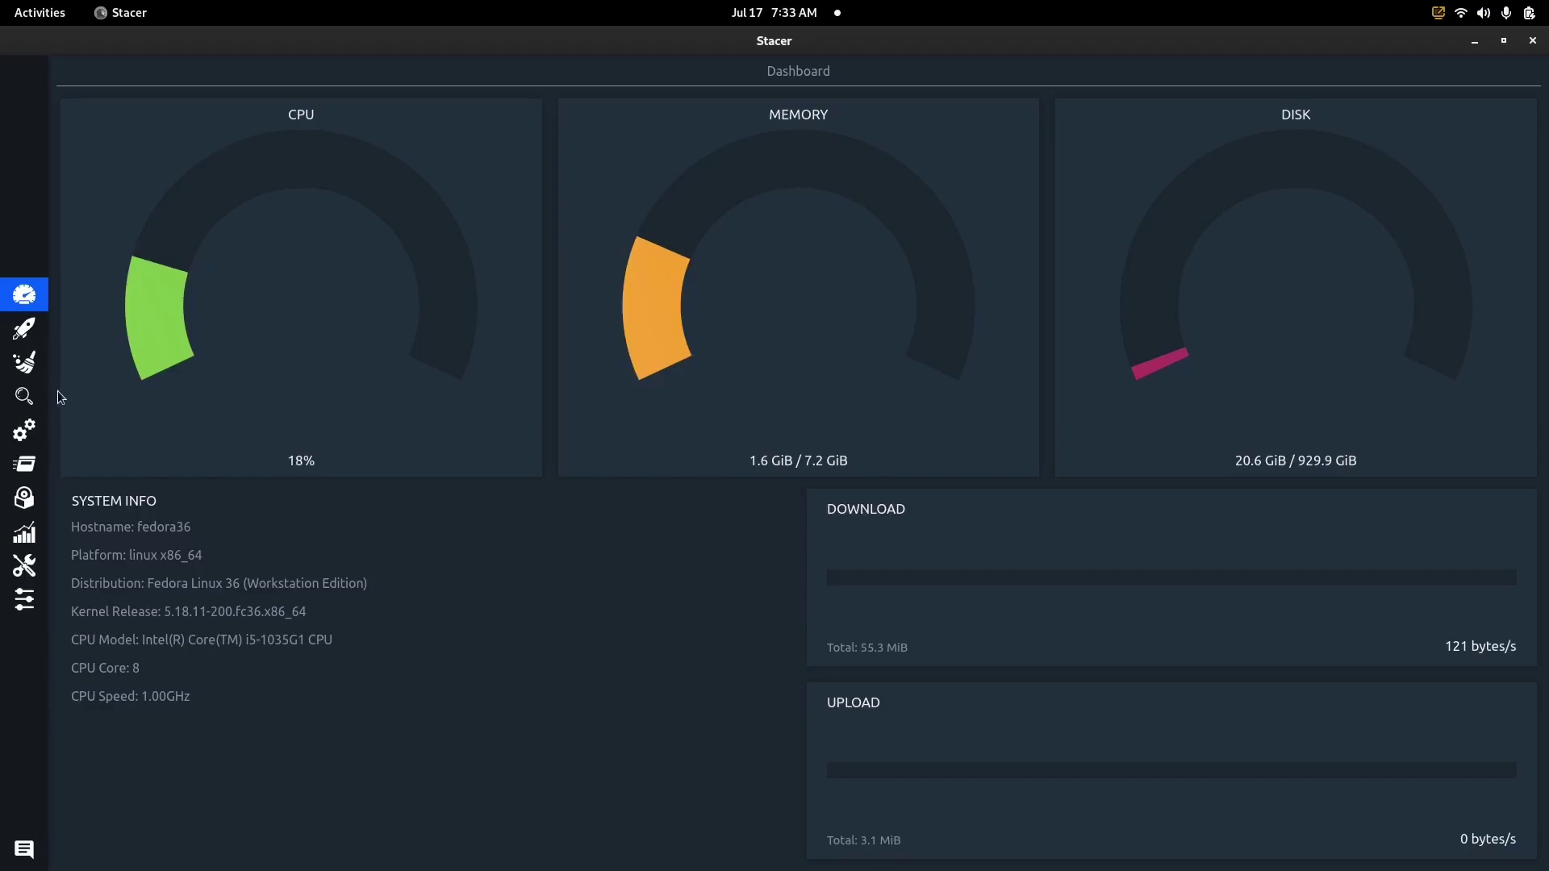
- Try to add a startup app named gimp with the comment gimp, and discard the entry
click(24, 328)
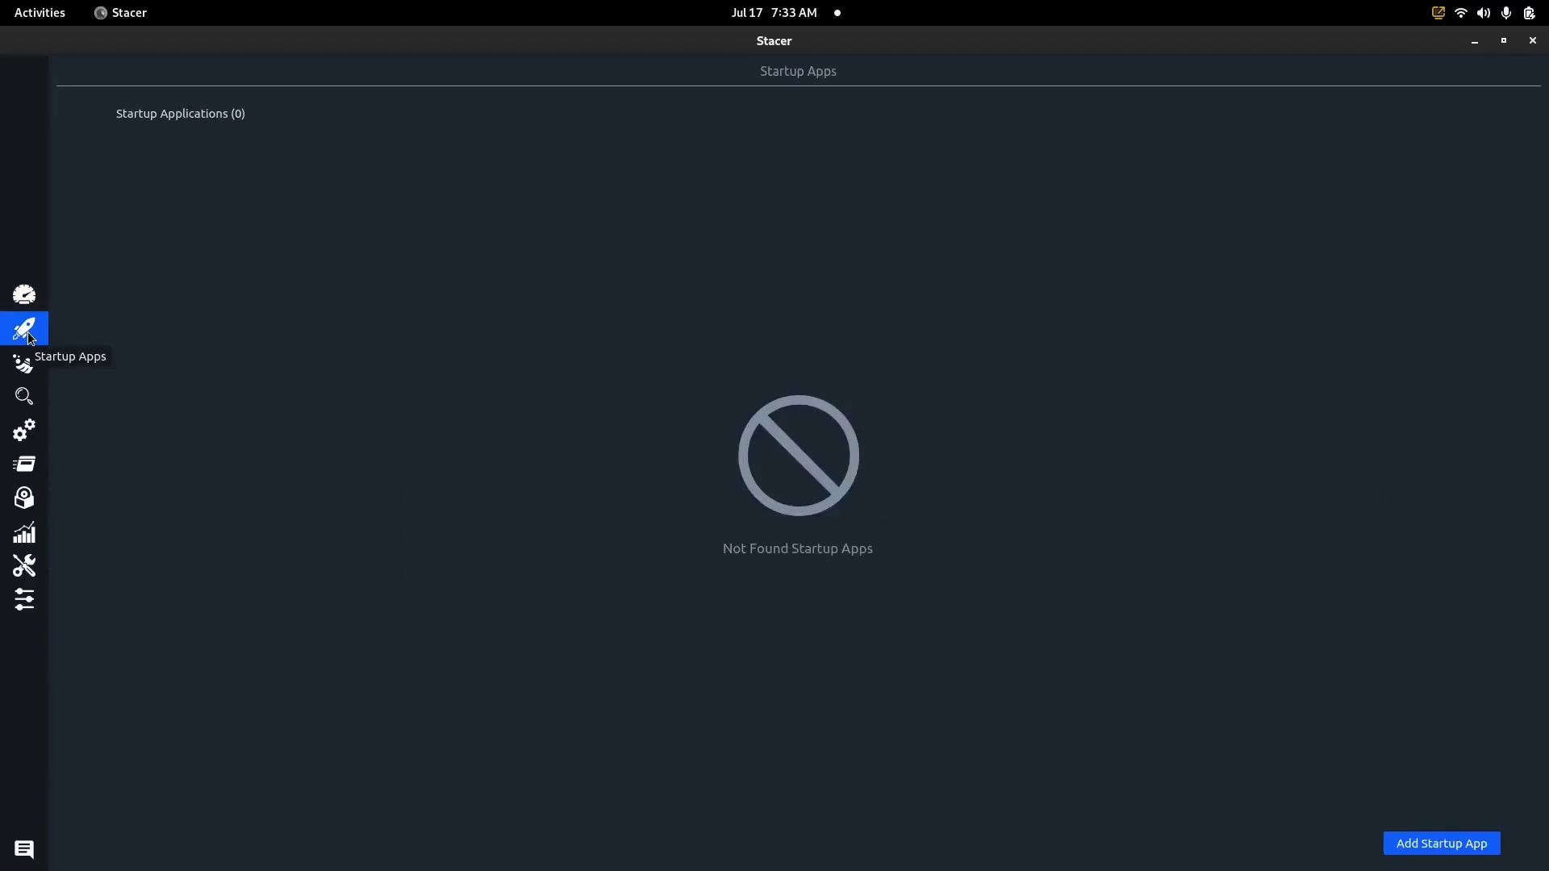
click(1448, 850)
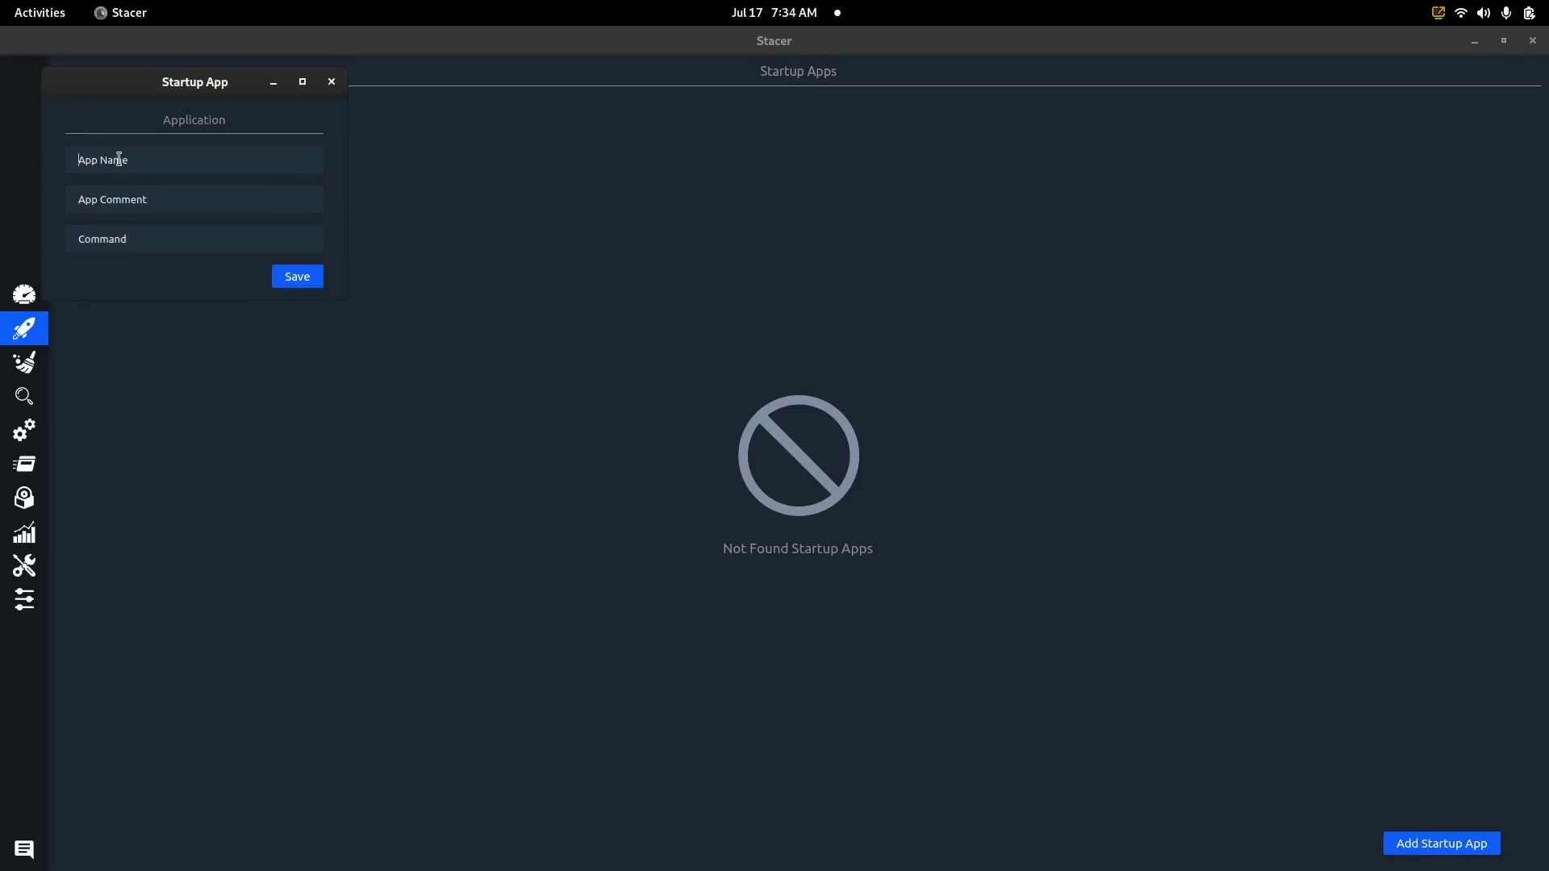
text(gimp)
click(309, 279)
click(167, 207)
text(gimp)
drag(149, 200, 37, 156)
key(BackSpace)
key(BackSpace)
click(331, 81)
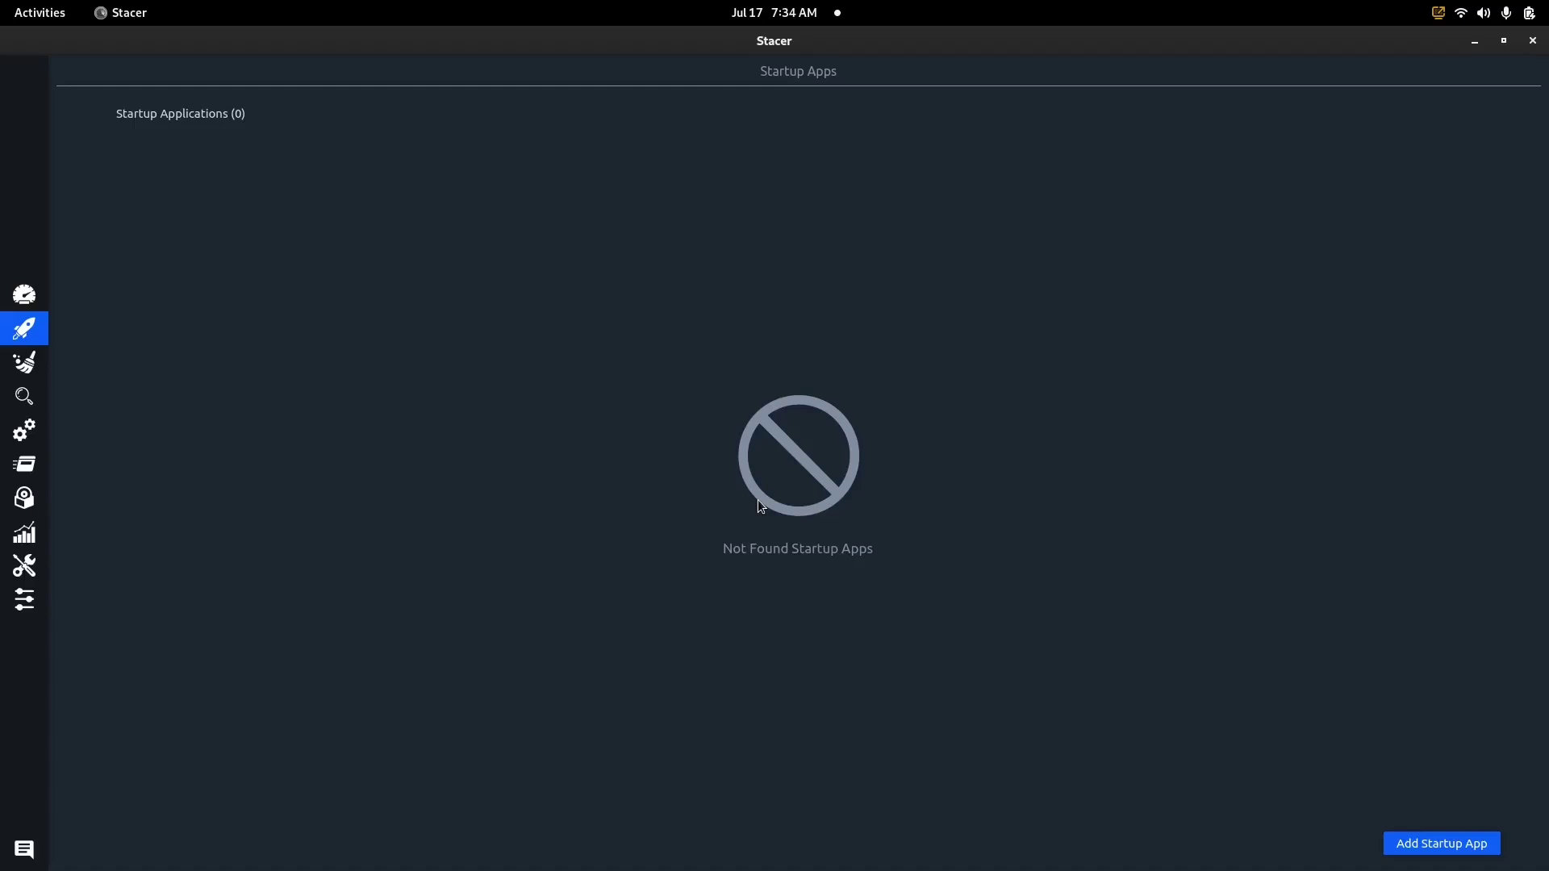
- Show the System Cleaner page, and open a maximized Terminal window with enlarged text
click(25, 362)
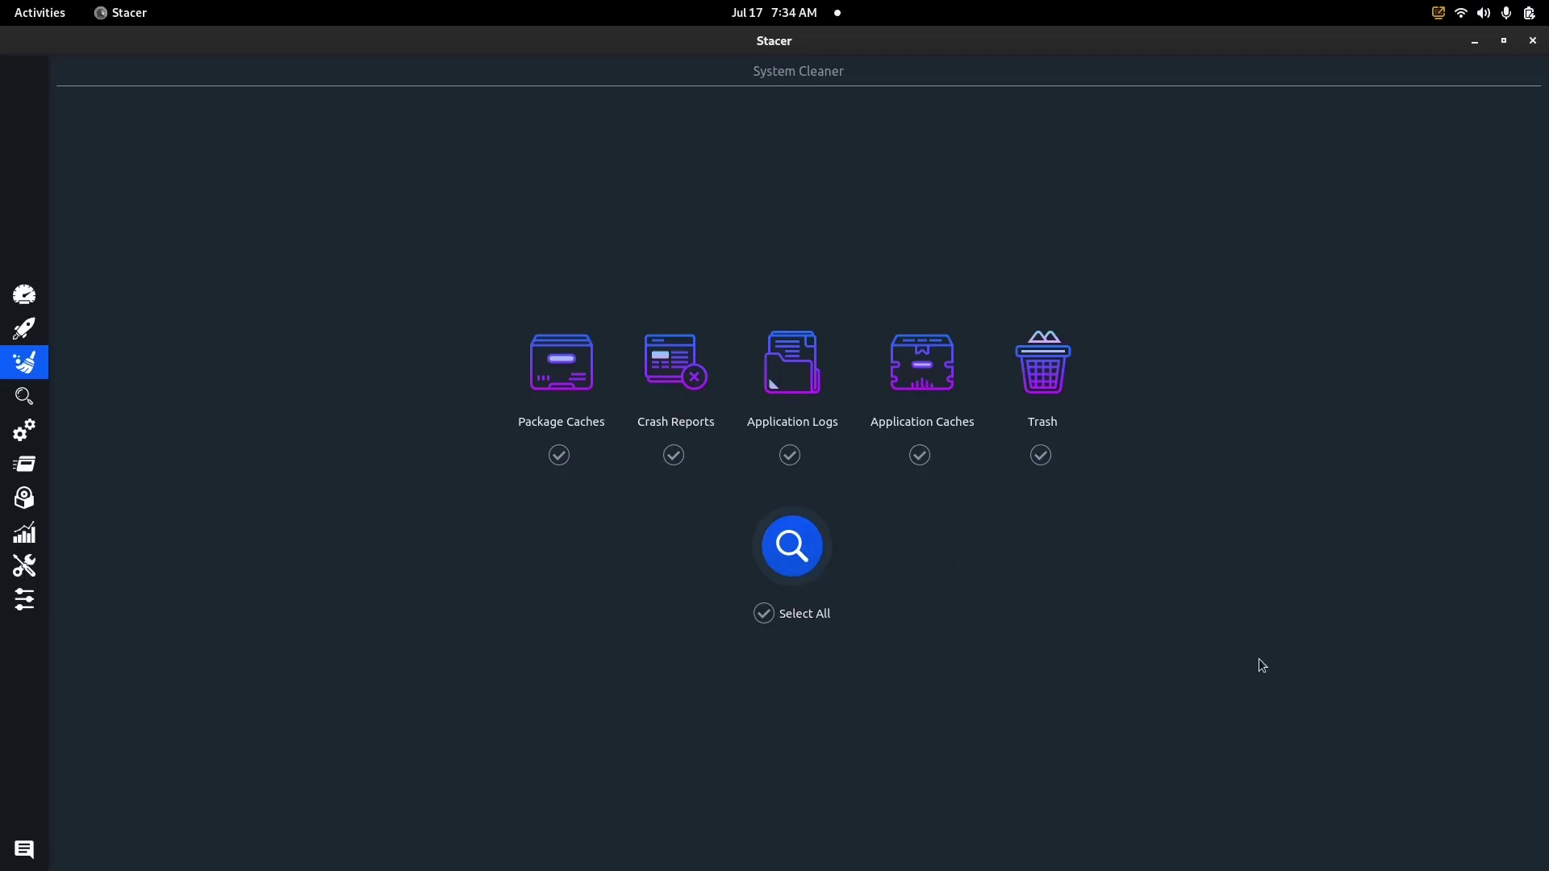
key(super)
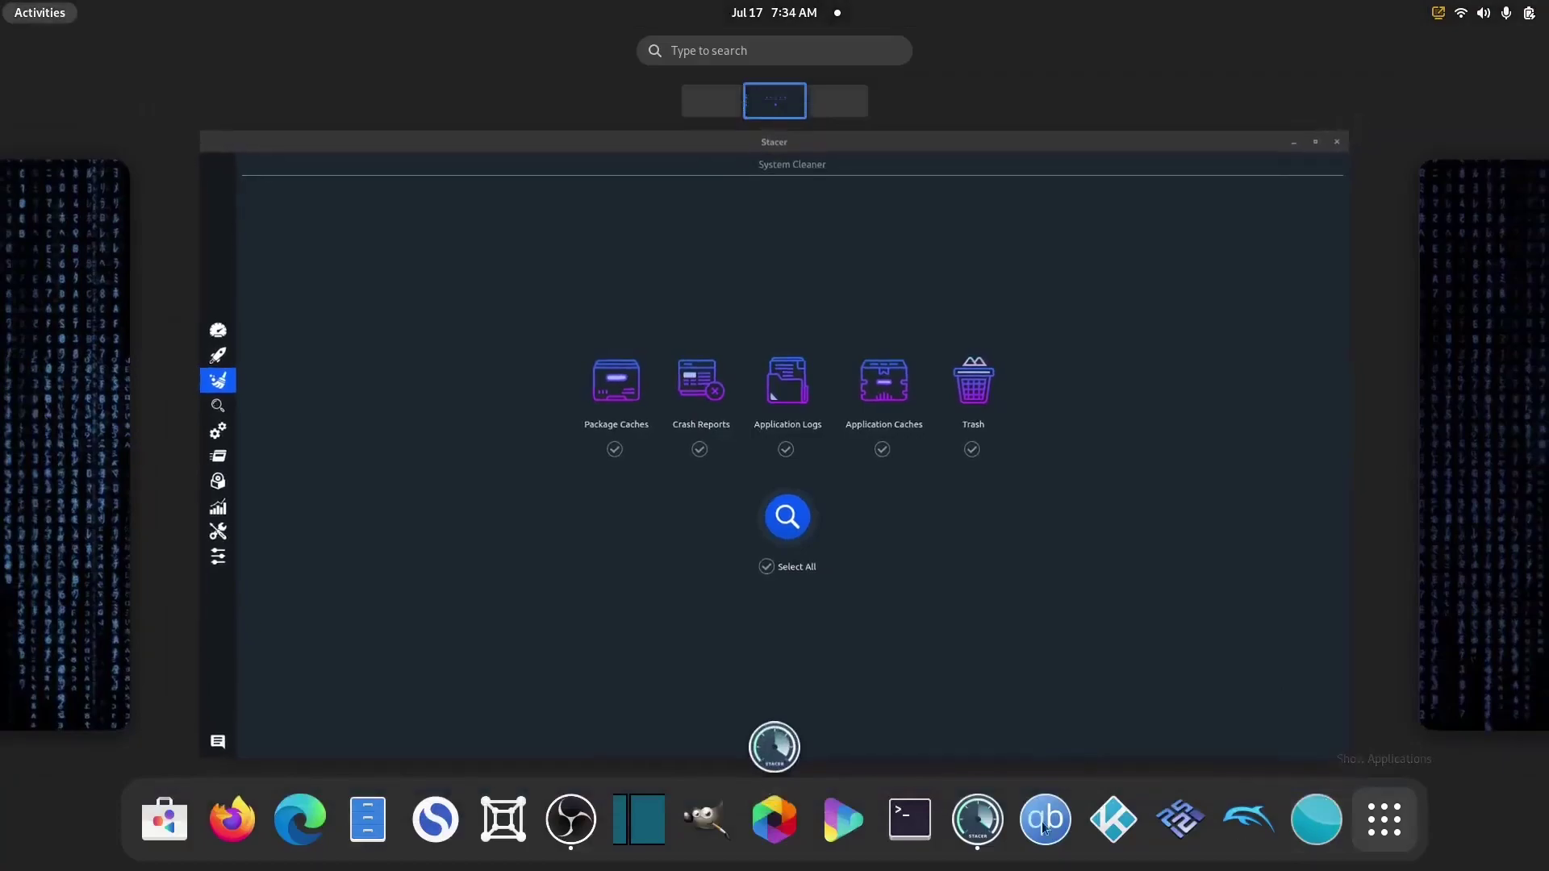
click(909, 819)
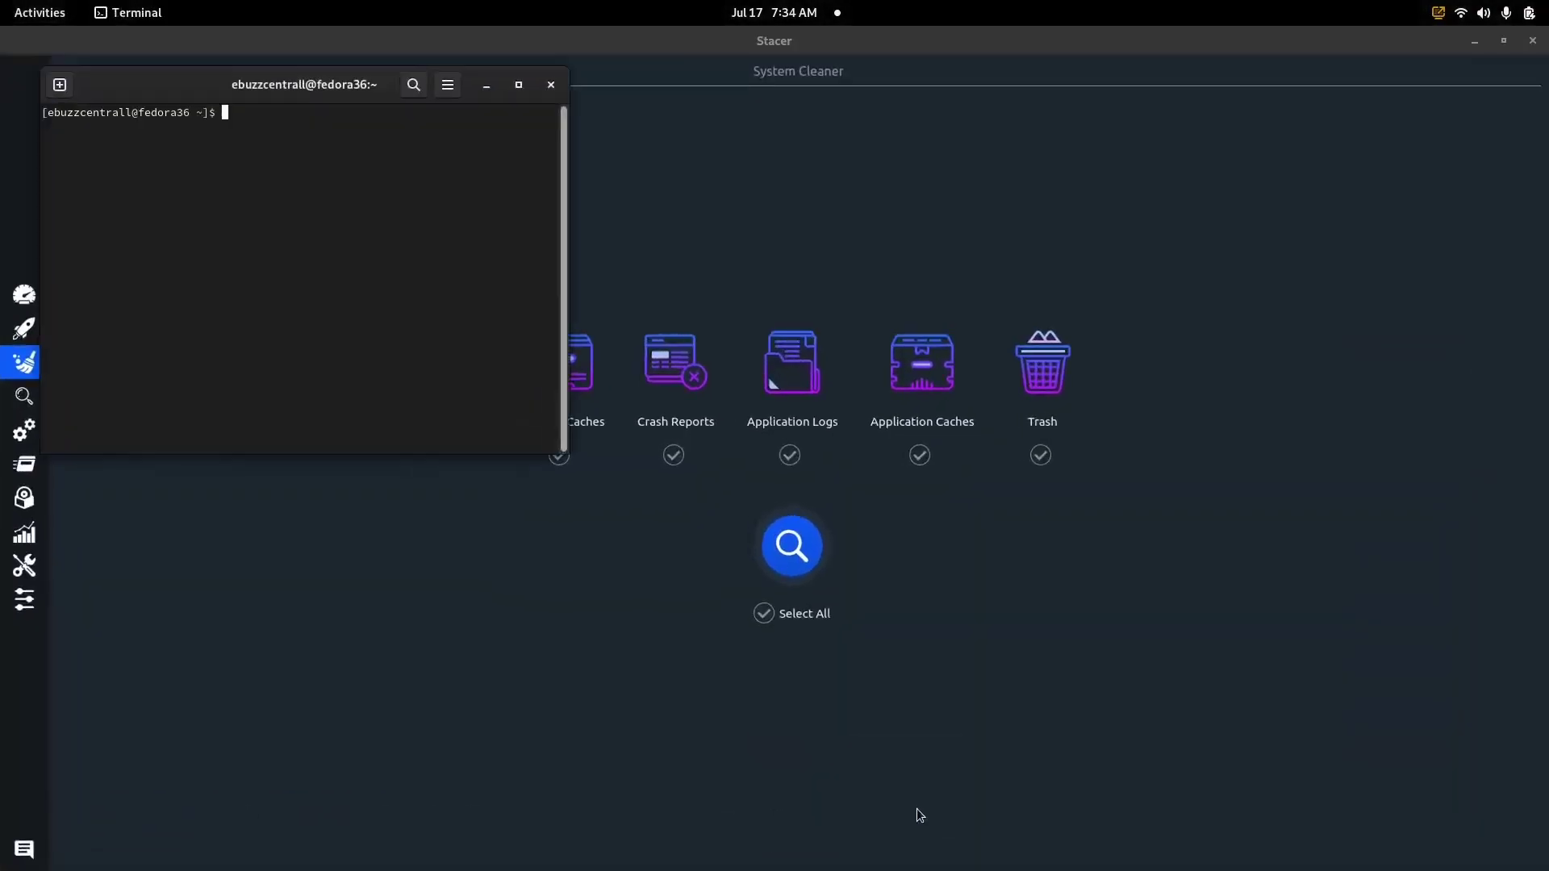
click(519, 86)
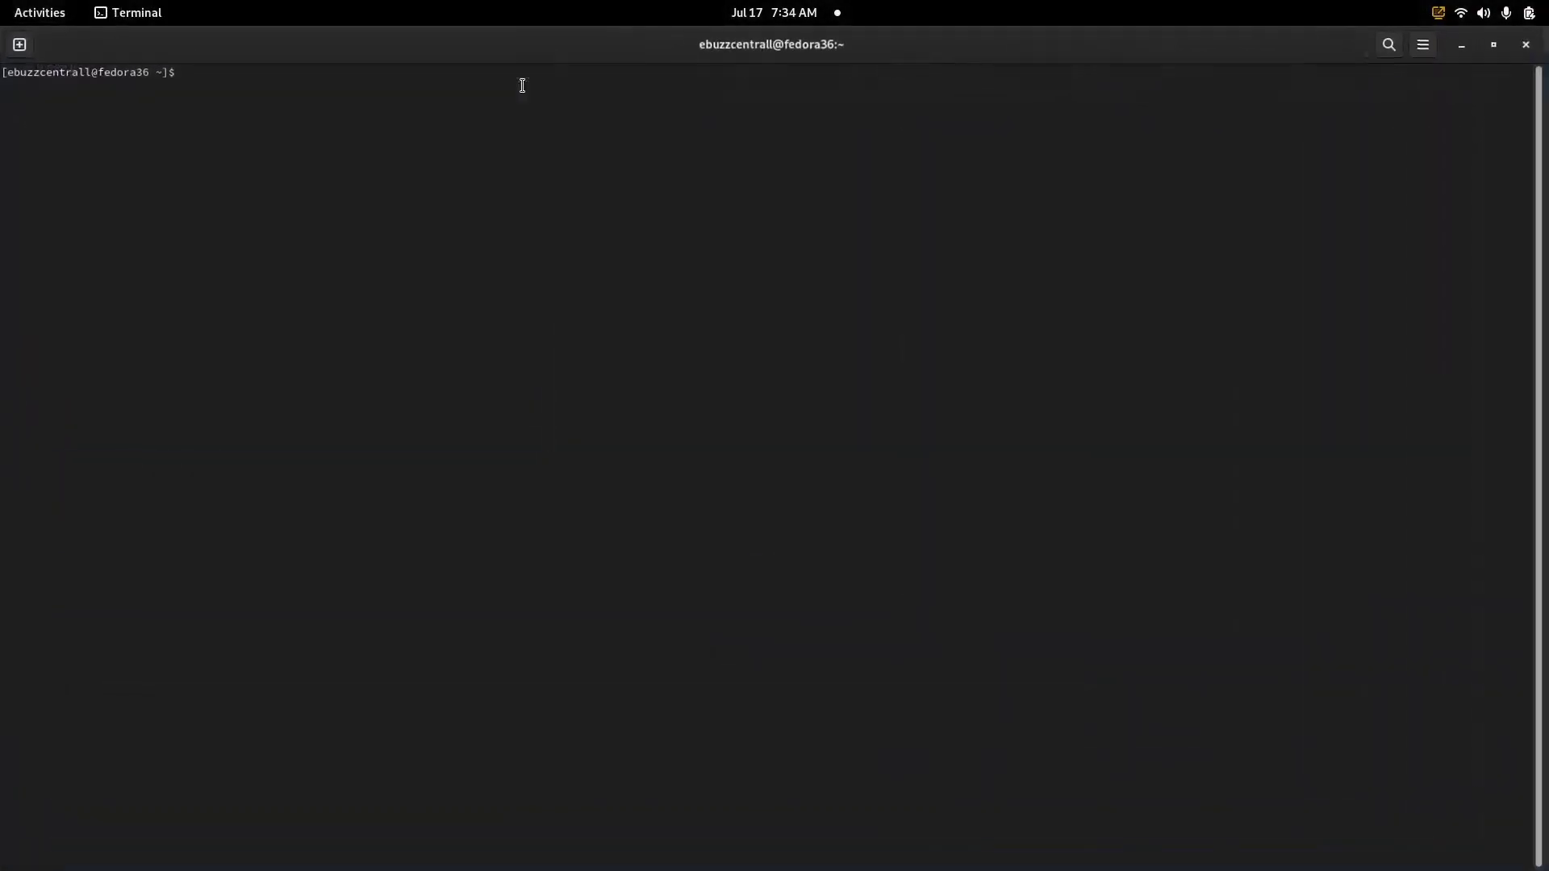
key(ctrl+plus)
key(ctrl+plus)
key(ctrl+plus)
key(ctrl+plus)
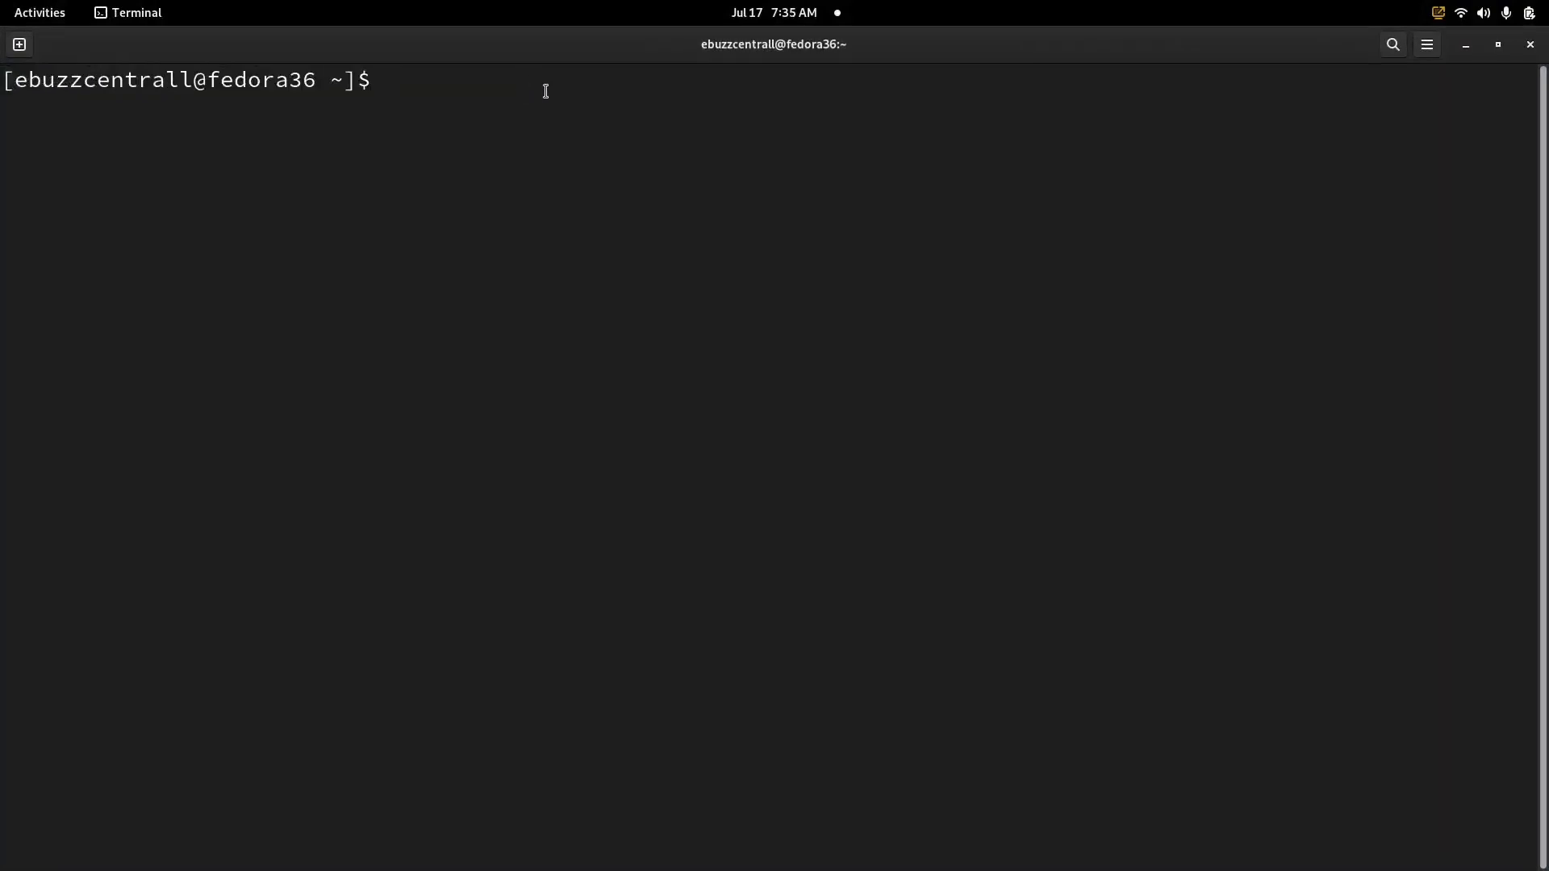
- Run sudo dnf clean all with the account password, and close the terminal
text(sudo dnf clean all)
key(Return)
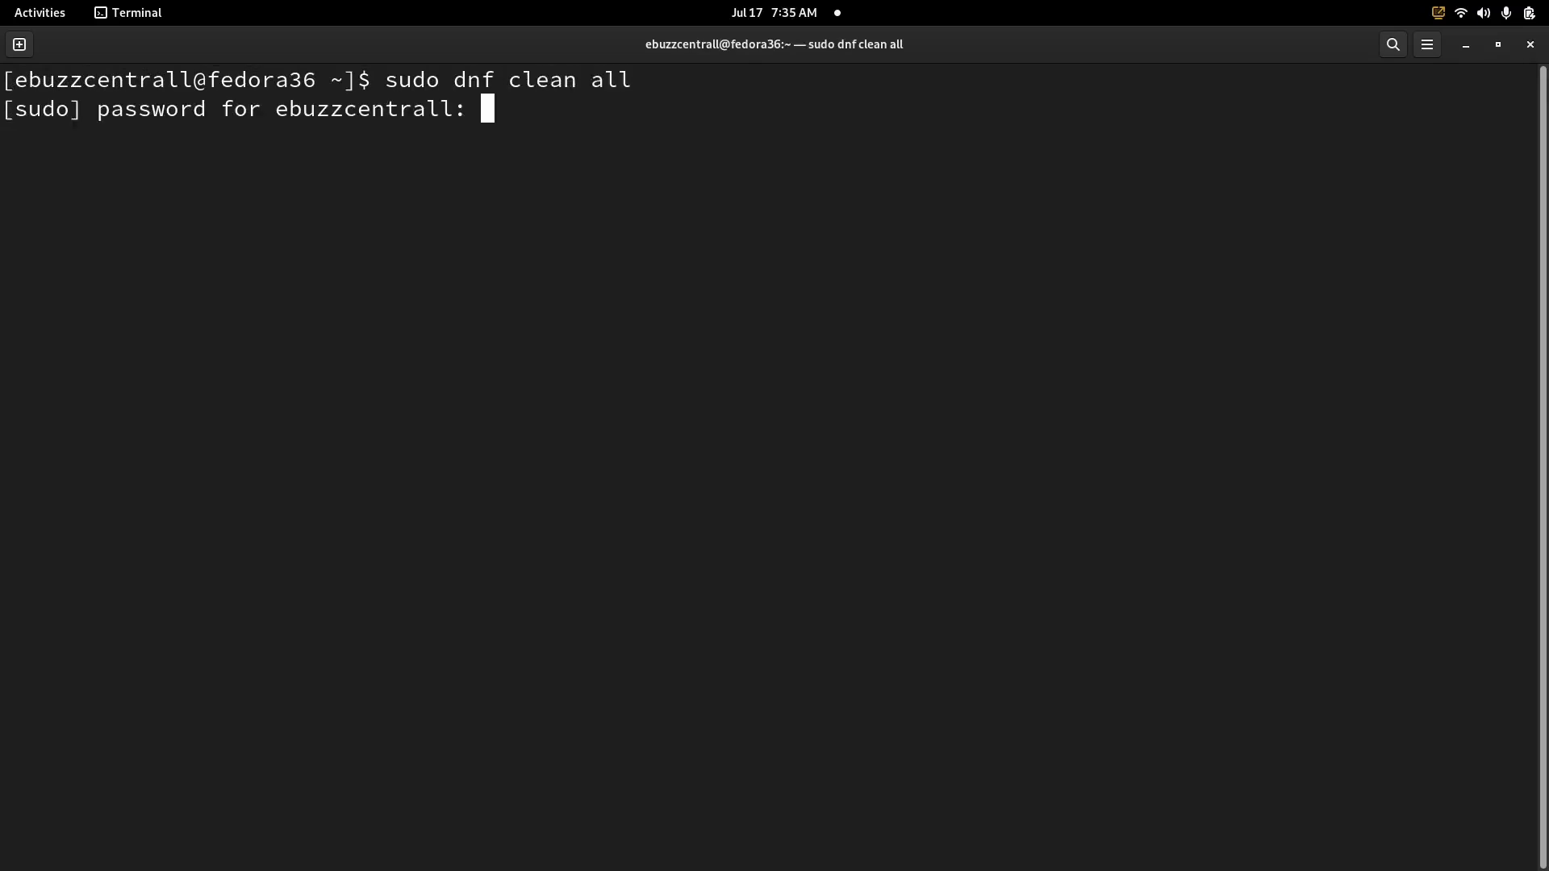
key(Return)
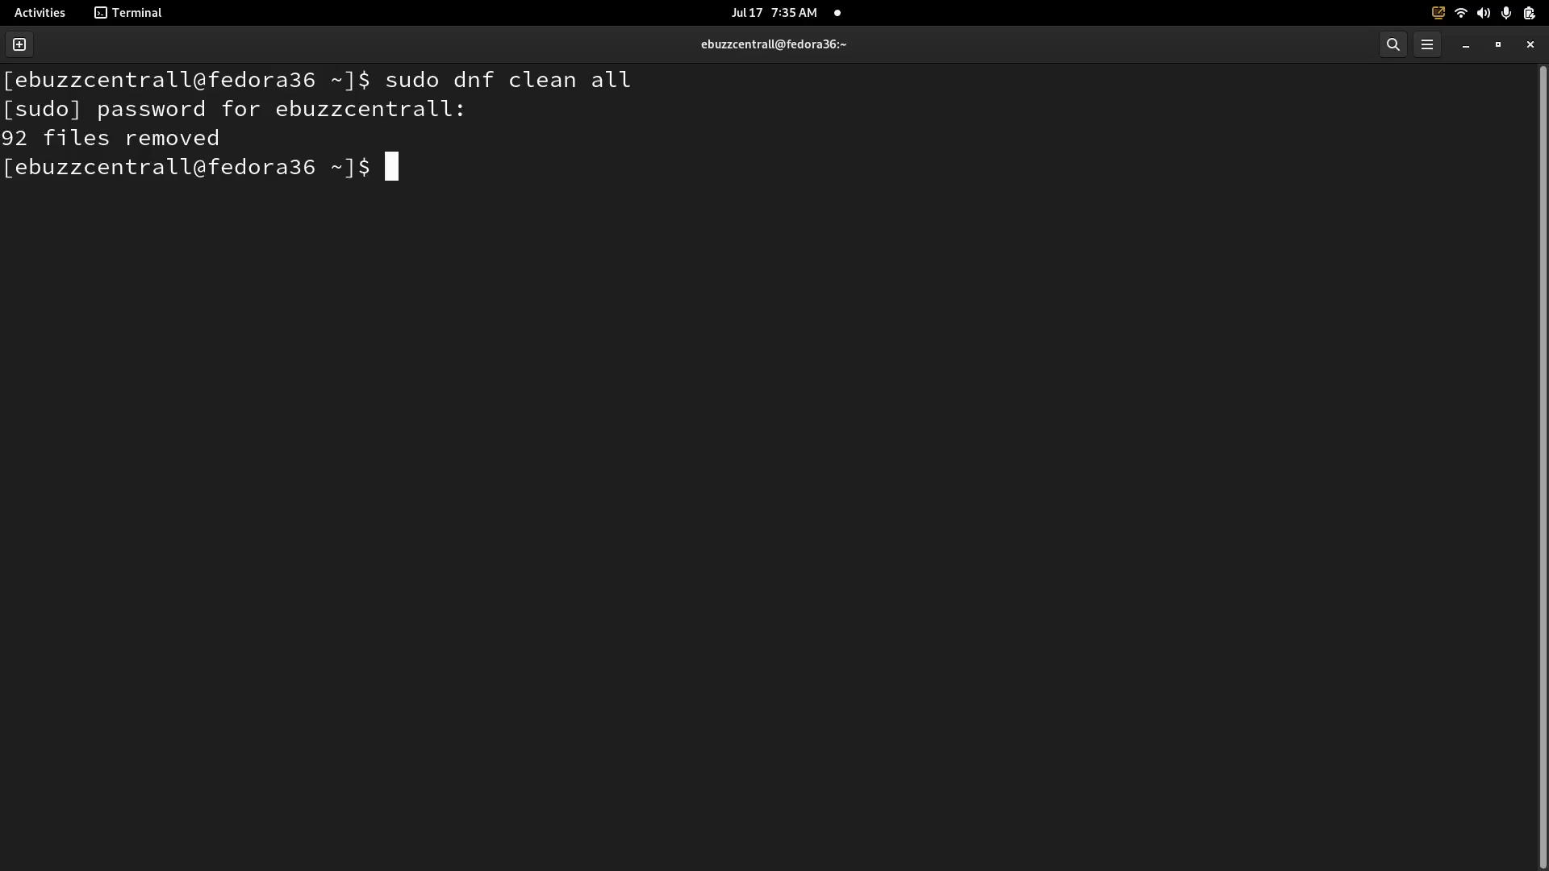
key(ctrl+minus)
key(ctrl+minus)
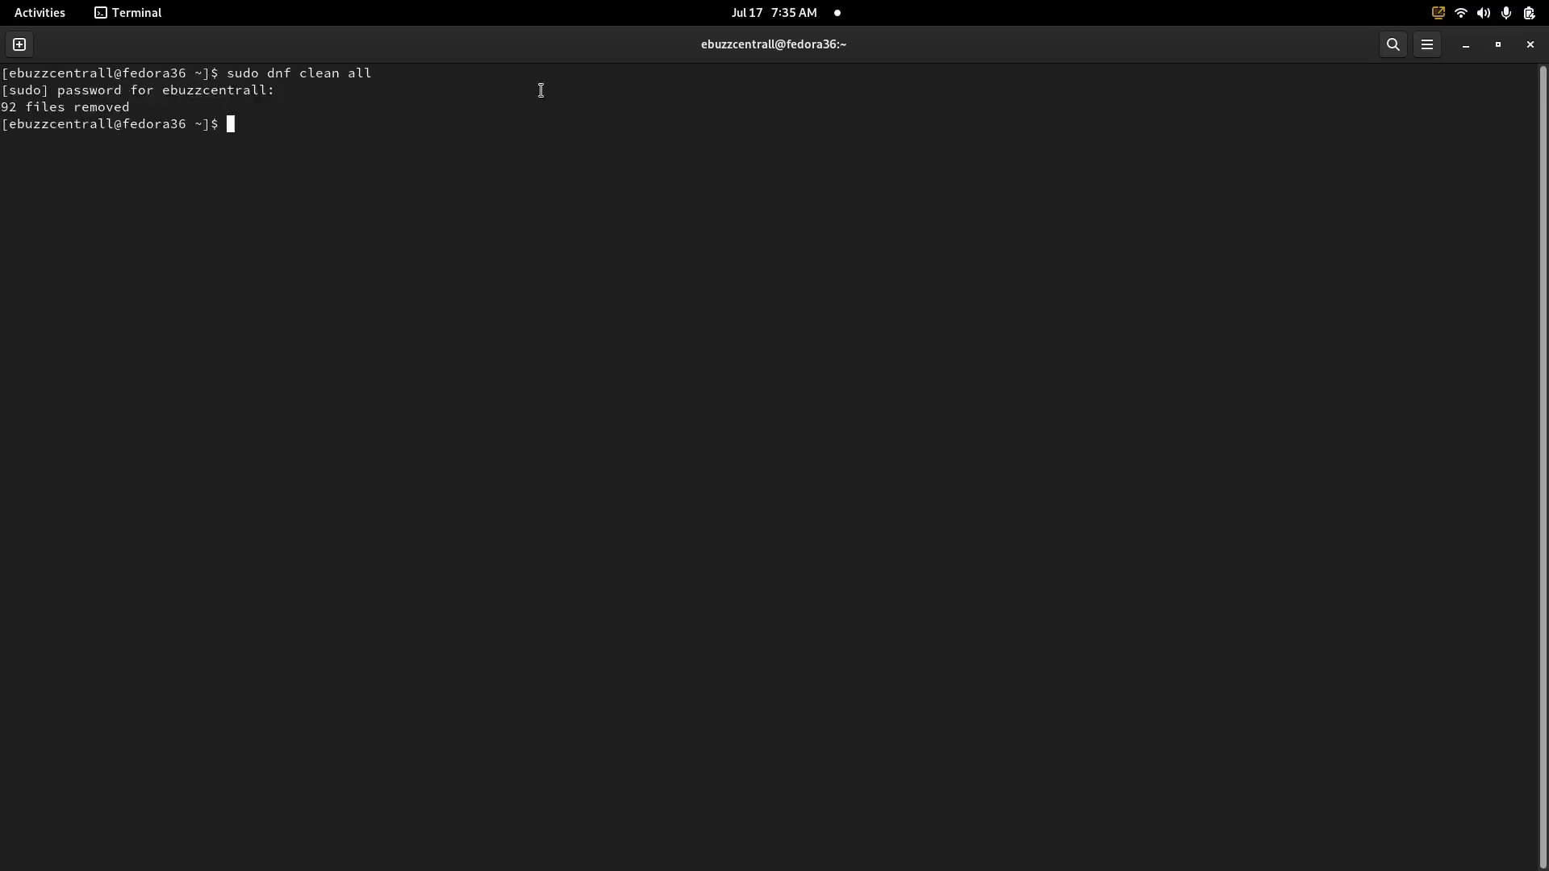
click(1531, 46)
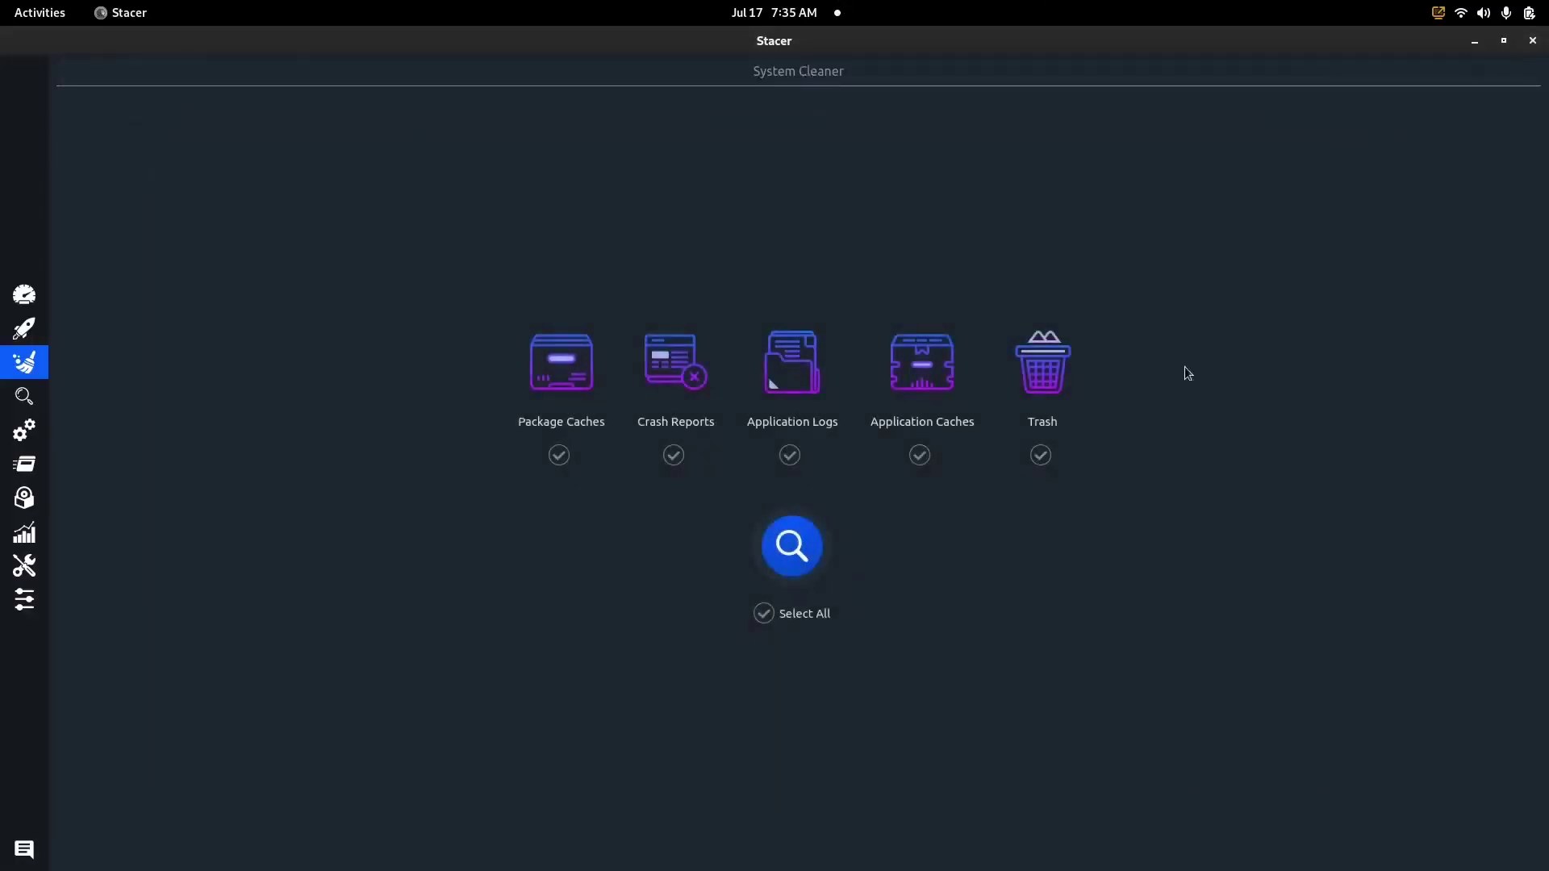
- Scan all System Cleaner categories, and review the items under Application Logs and Application Caches
click(764, 615)
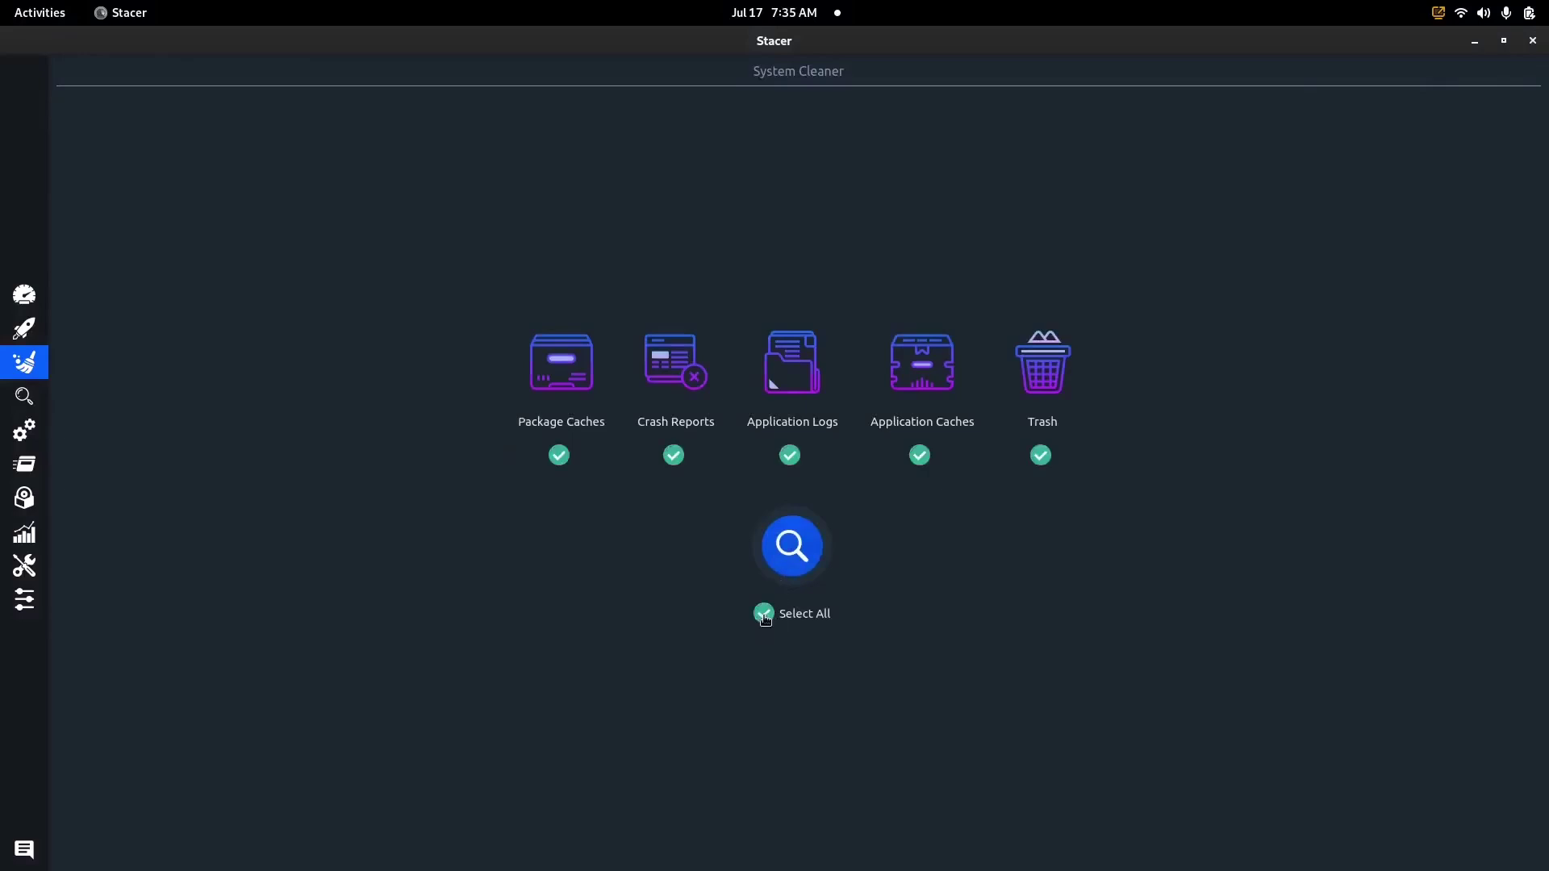
click(799, 562)
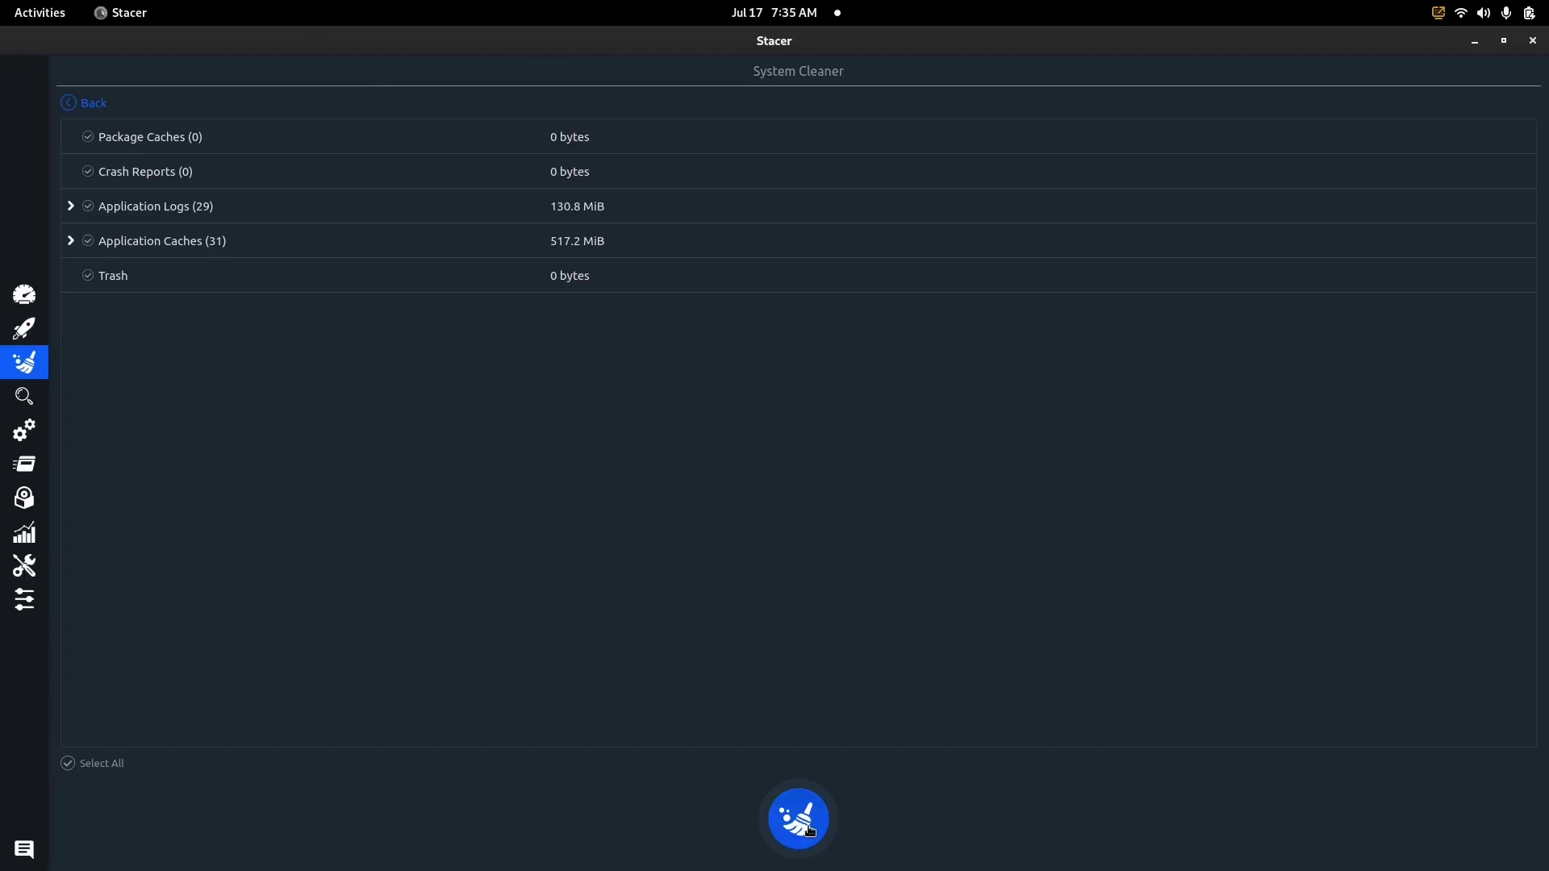
click(72, 205)
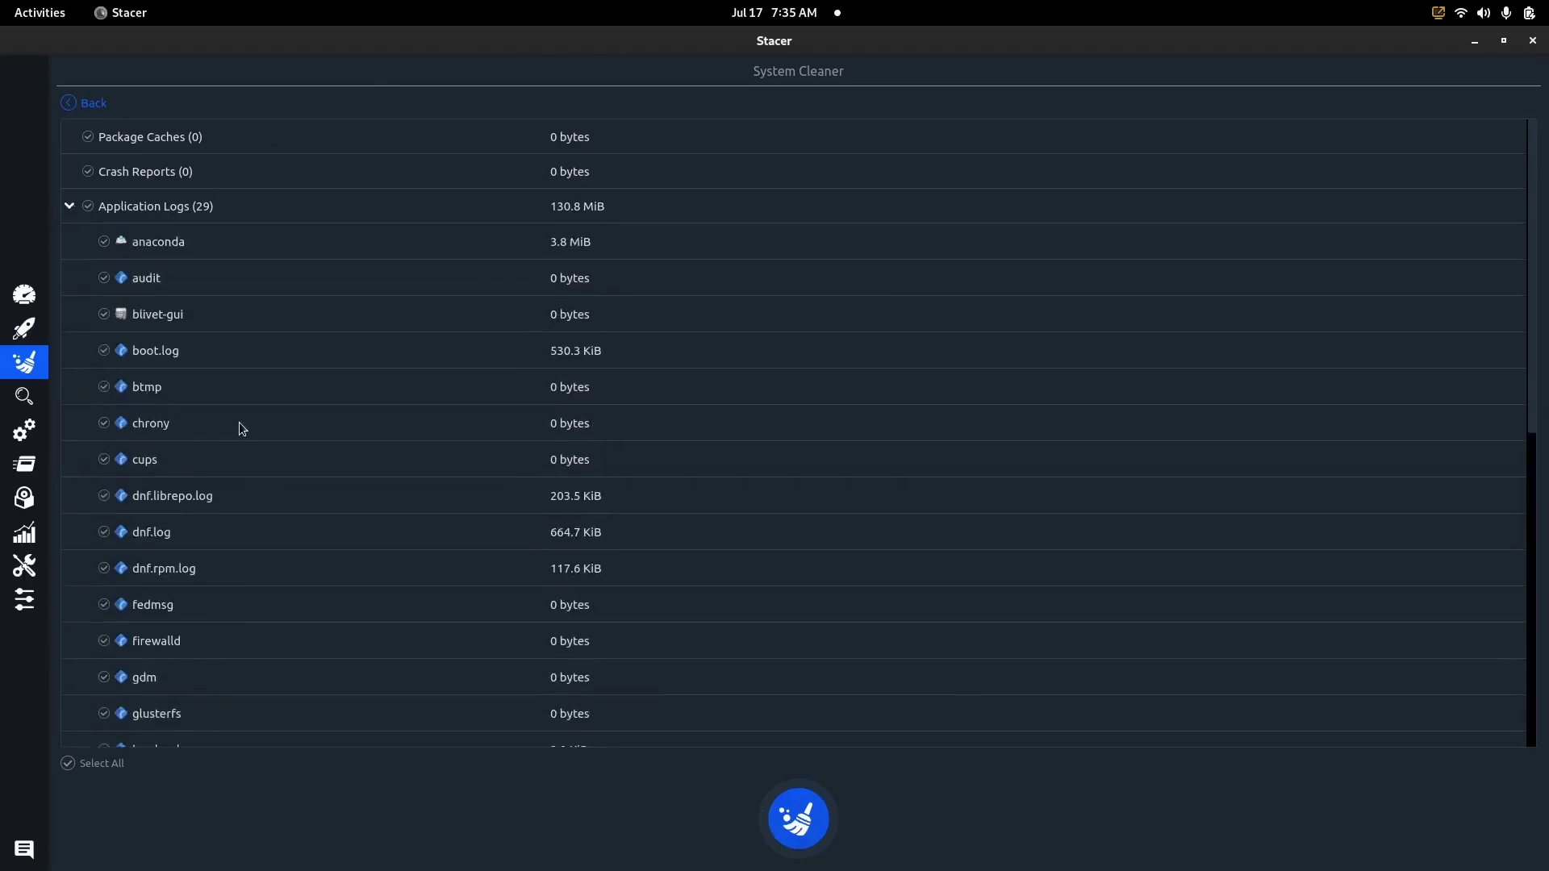
scroll(243, 428, down, 6)
scroll(239, 428, up, 6)
click(71, 206)
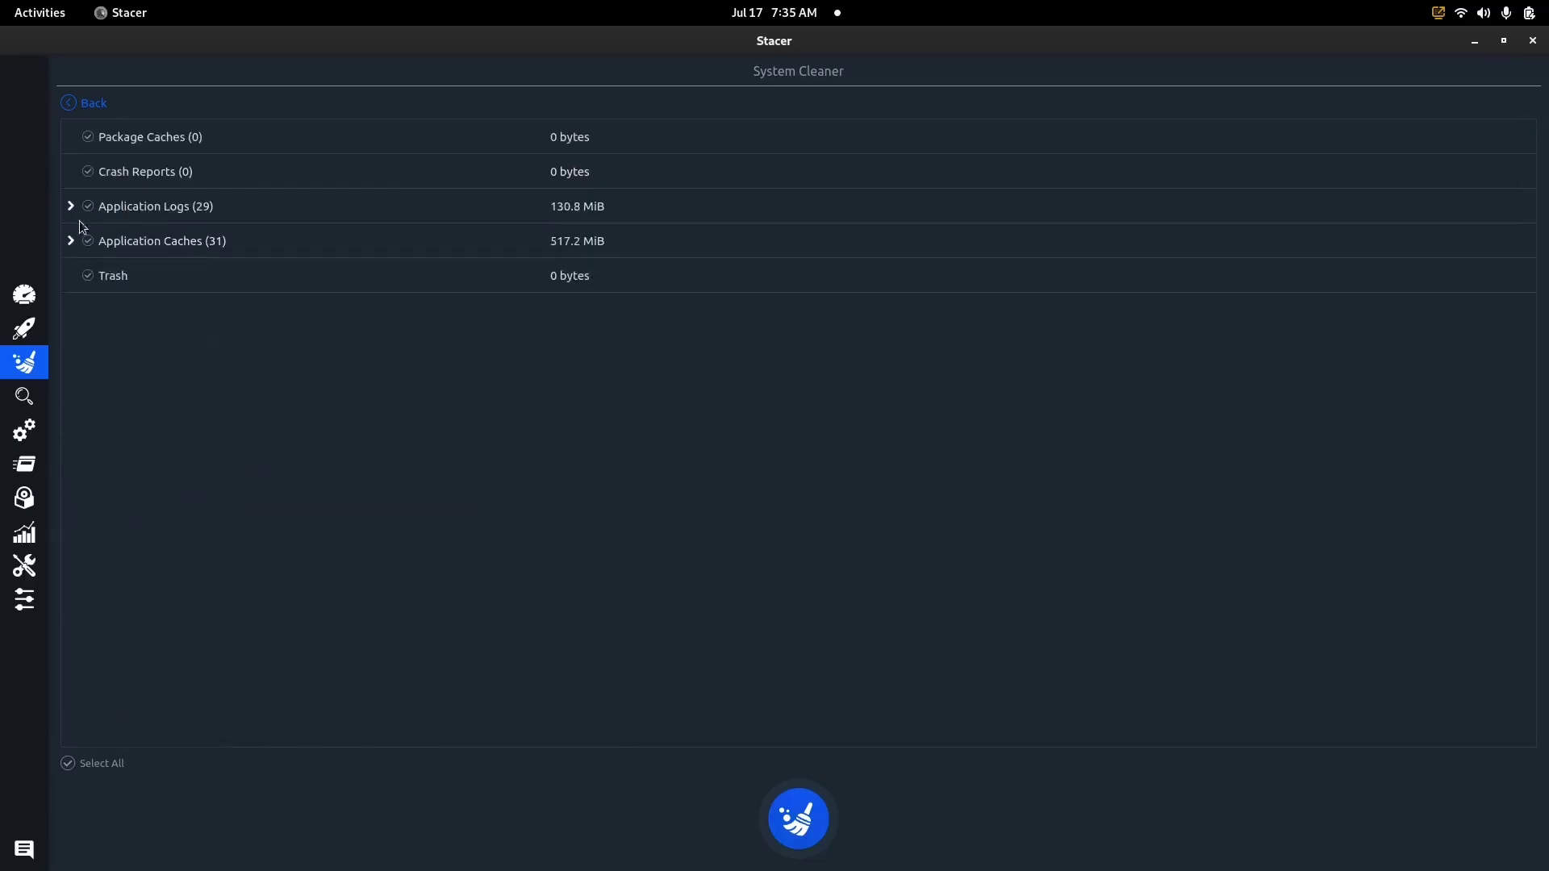
click(71, 242)
scroll(274, 400, down, 6)
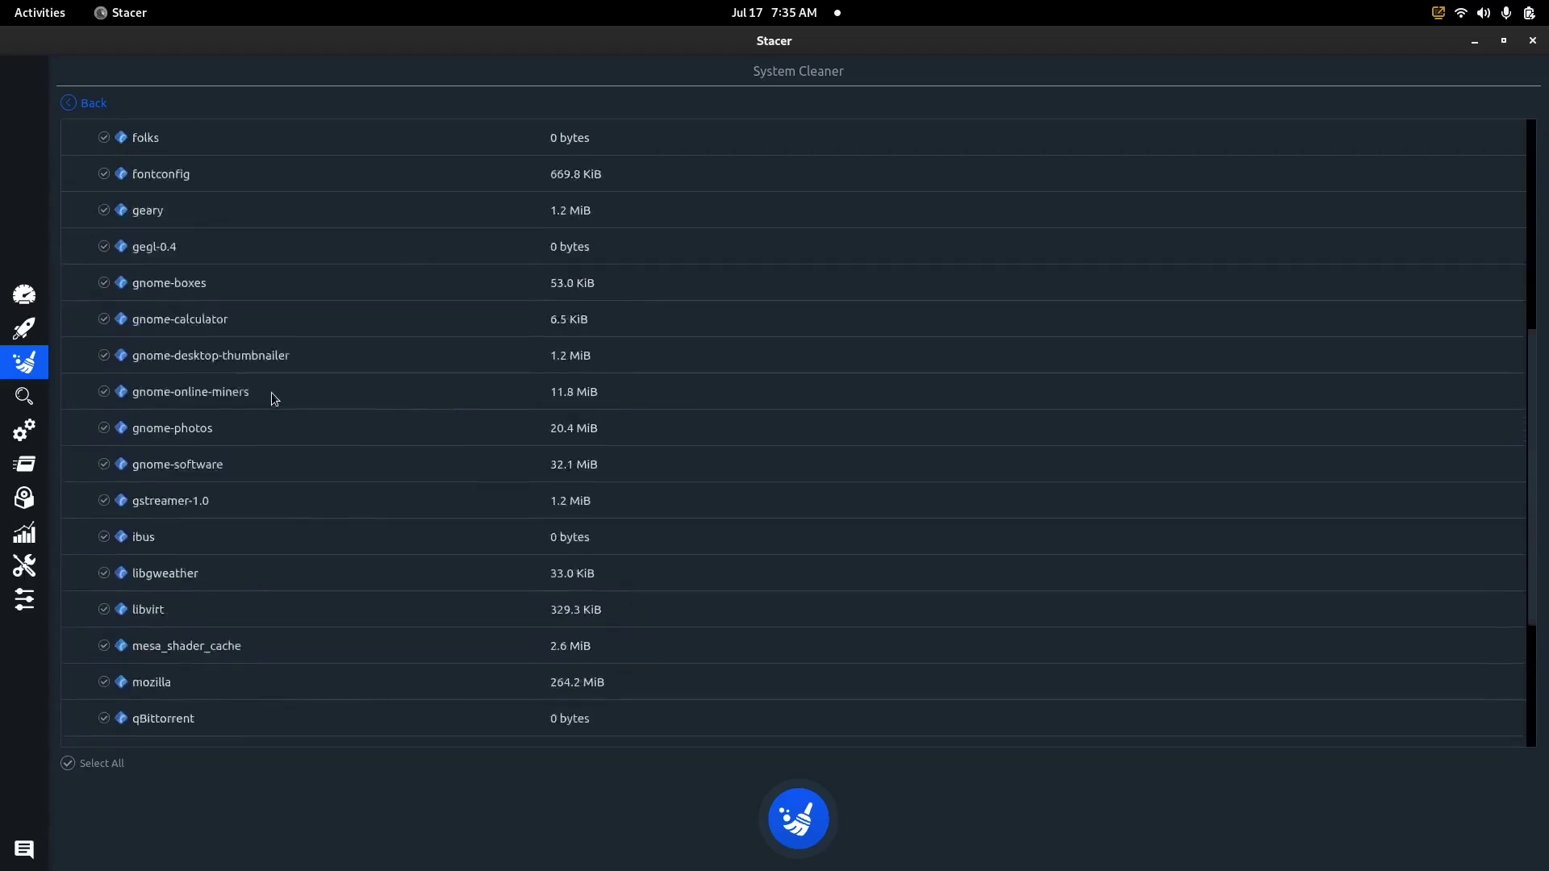
scroll(273, 392, up, 6)
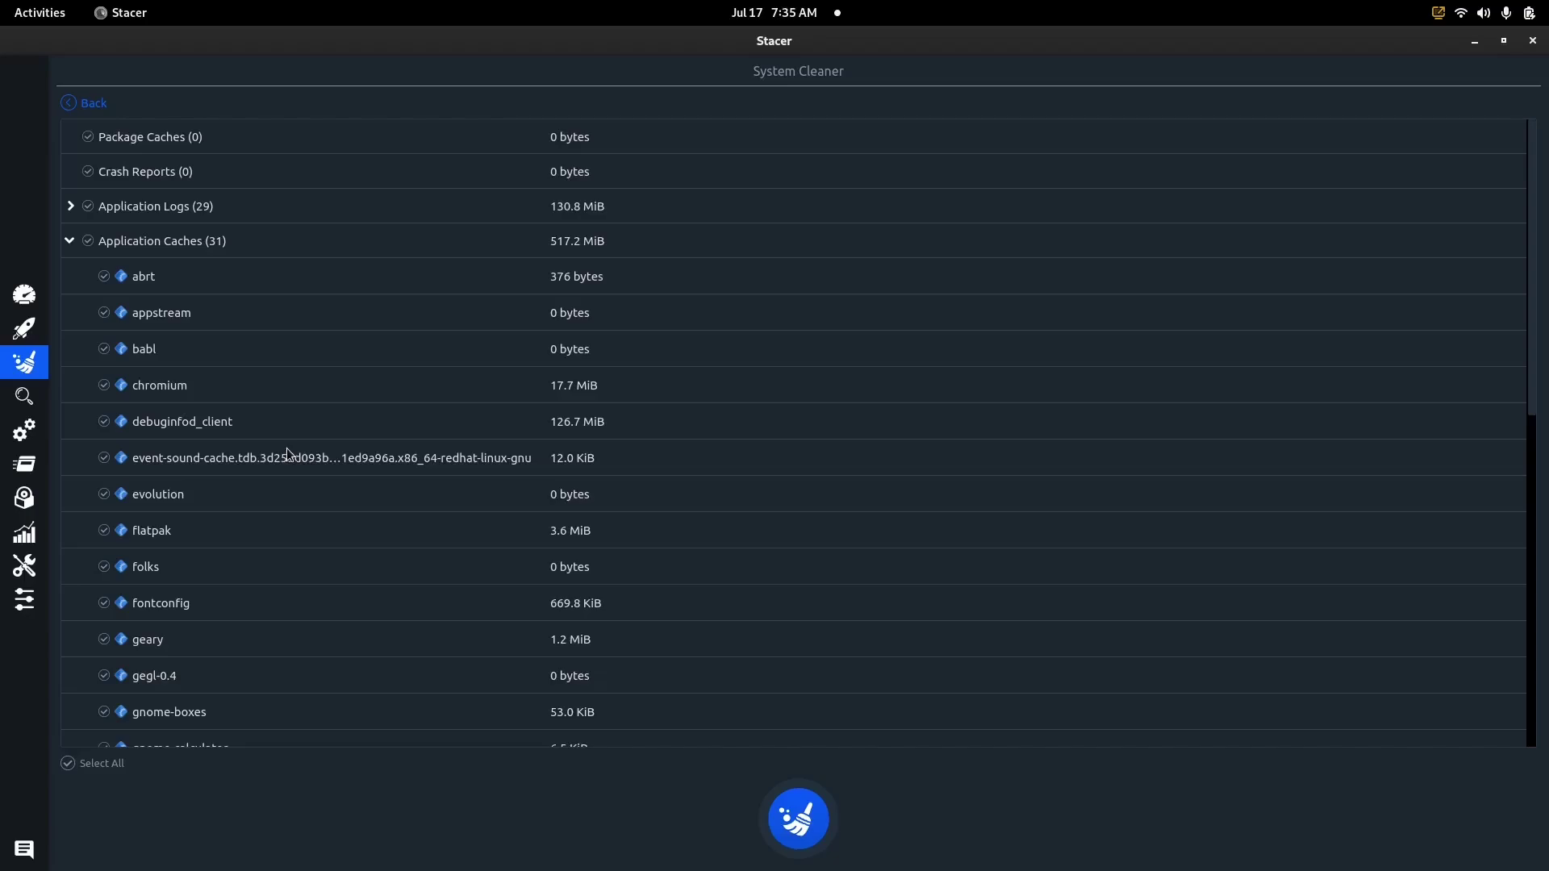
click(71, 241)
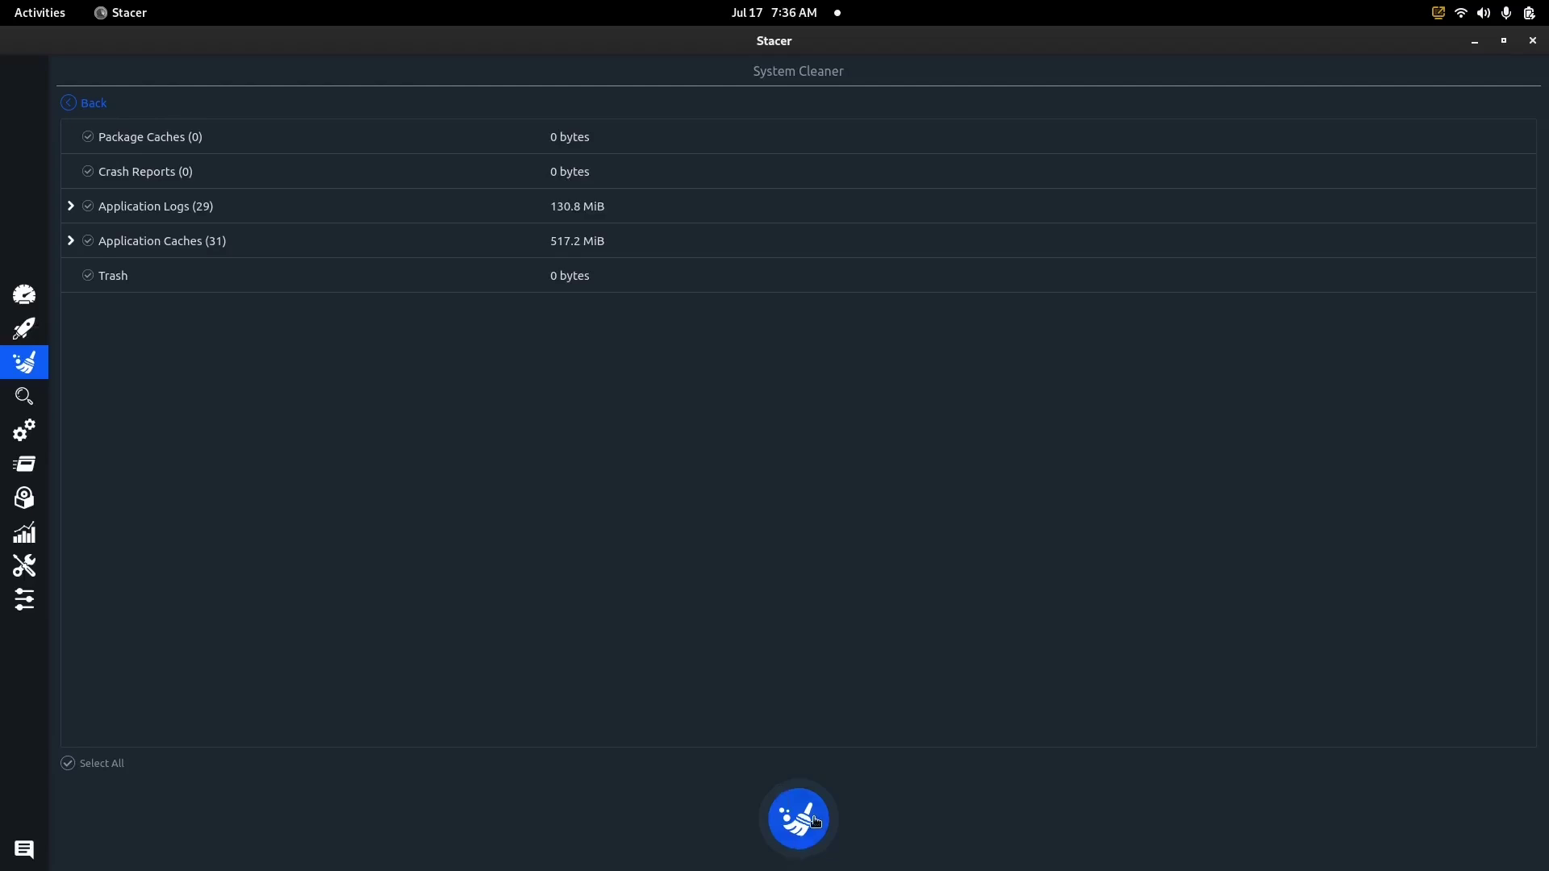
- Clean all the scanned categories, authenticating with the account password
click(67, 763)
click(799, 822)
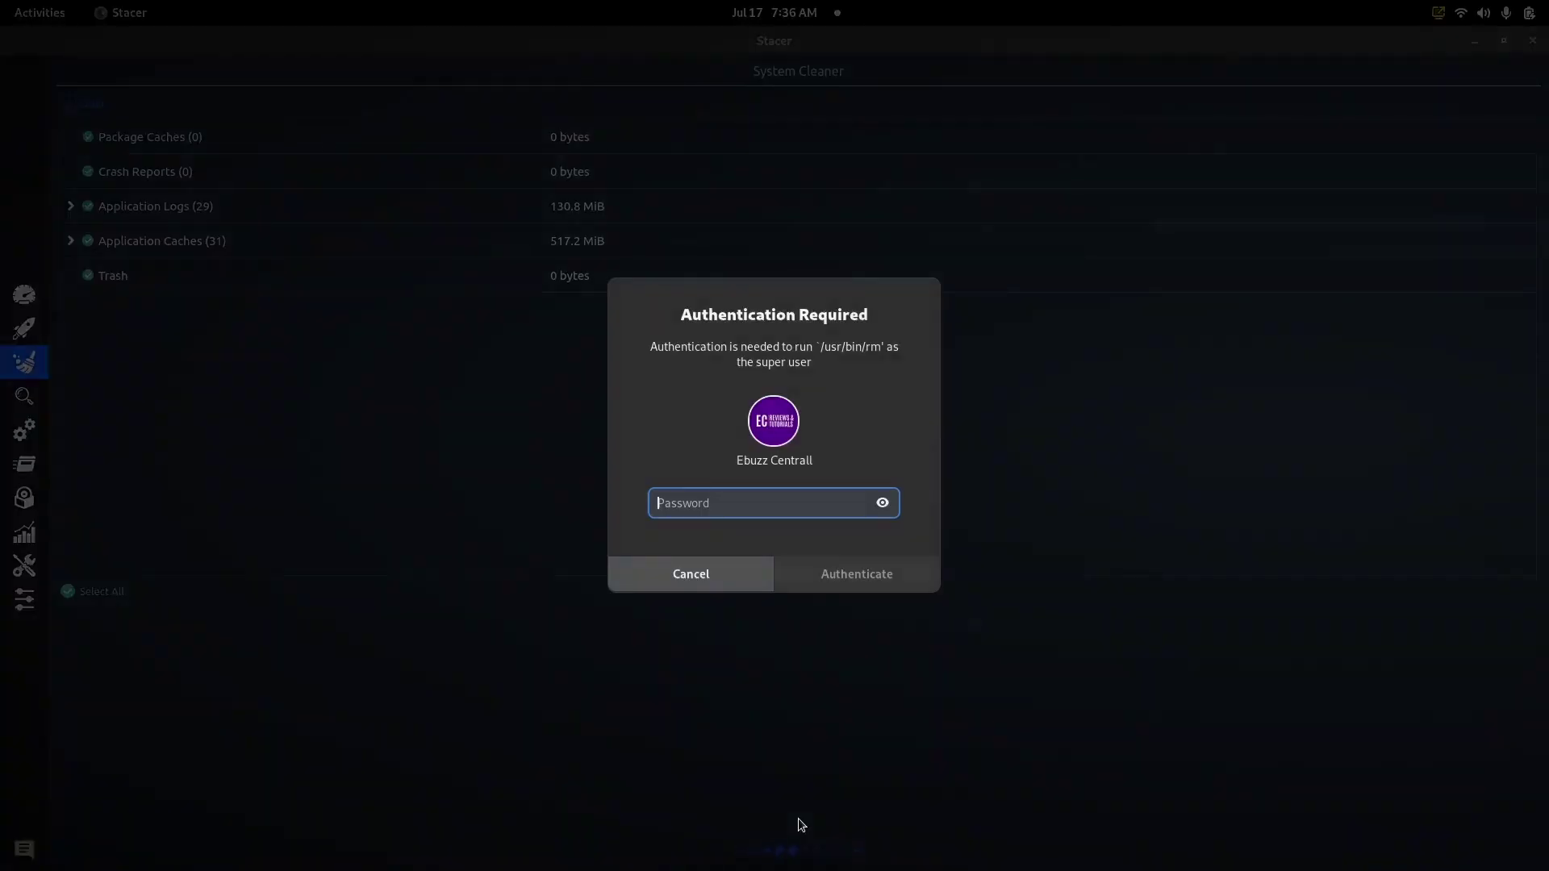
text(••••••••)
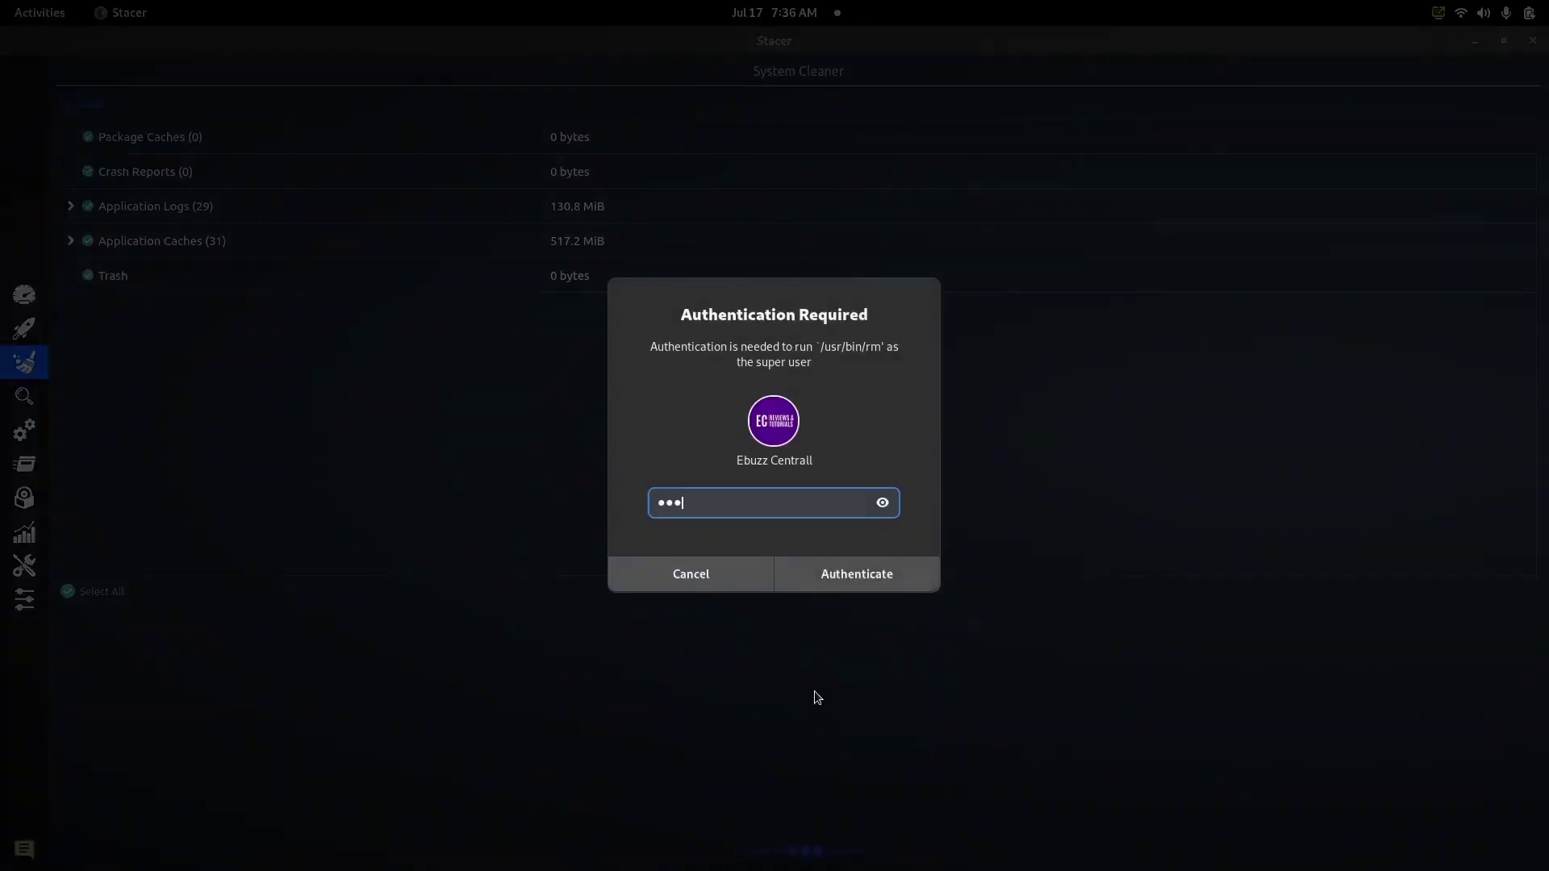
key(Return)
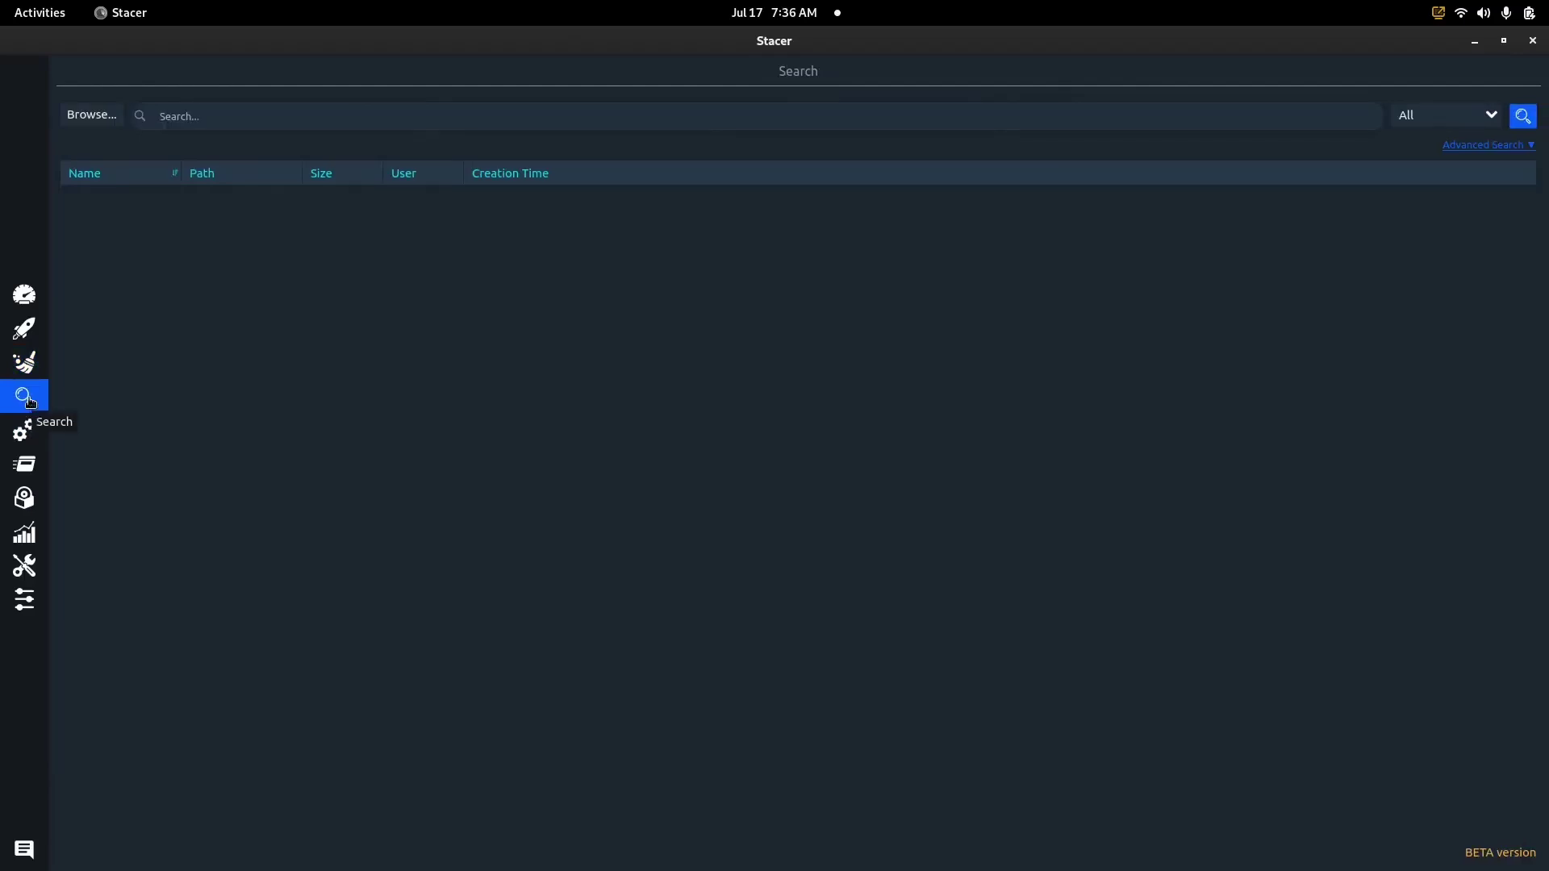
- View the advanced search options on the Search page, and hide them again
click(1499, 147)
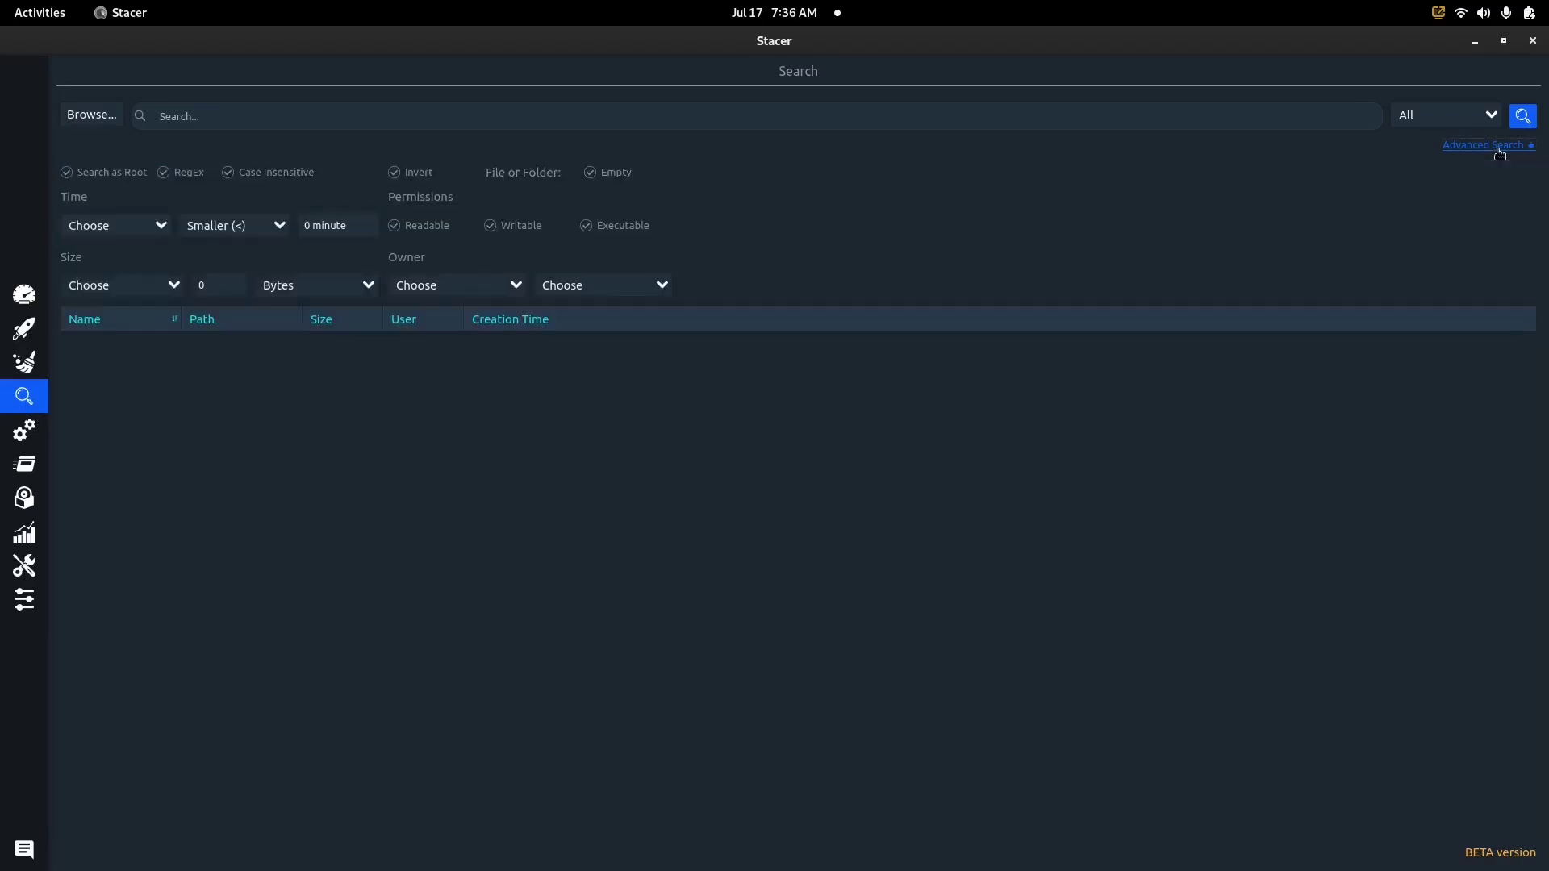
click(1500, 147)
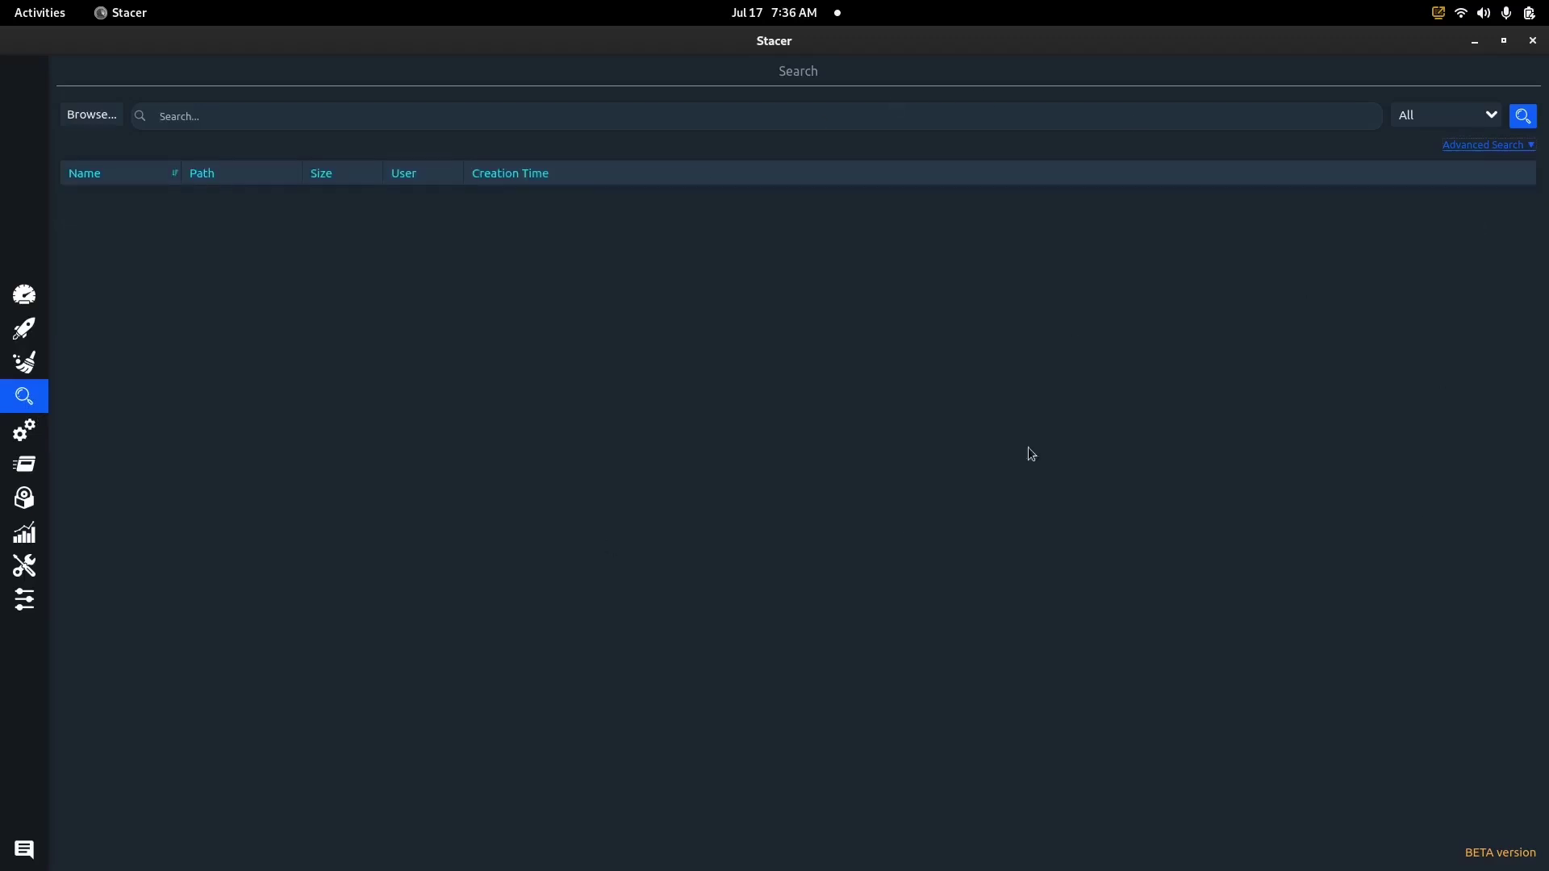
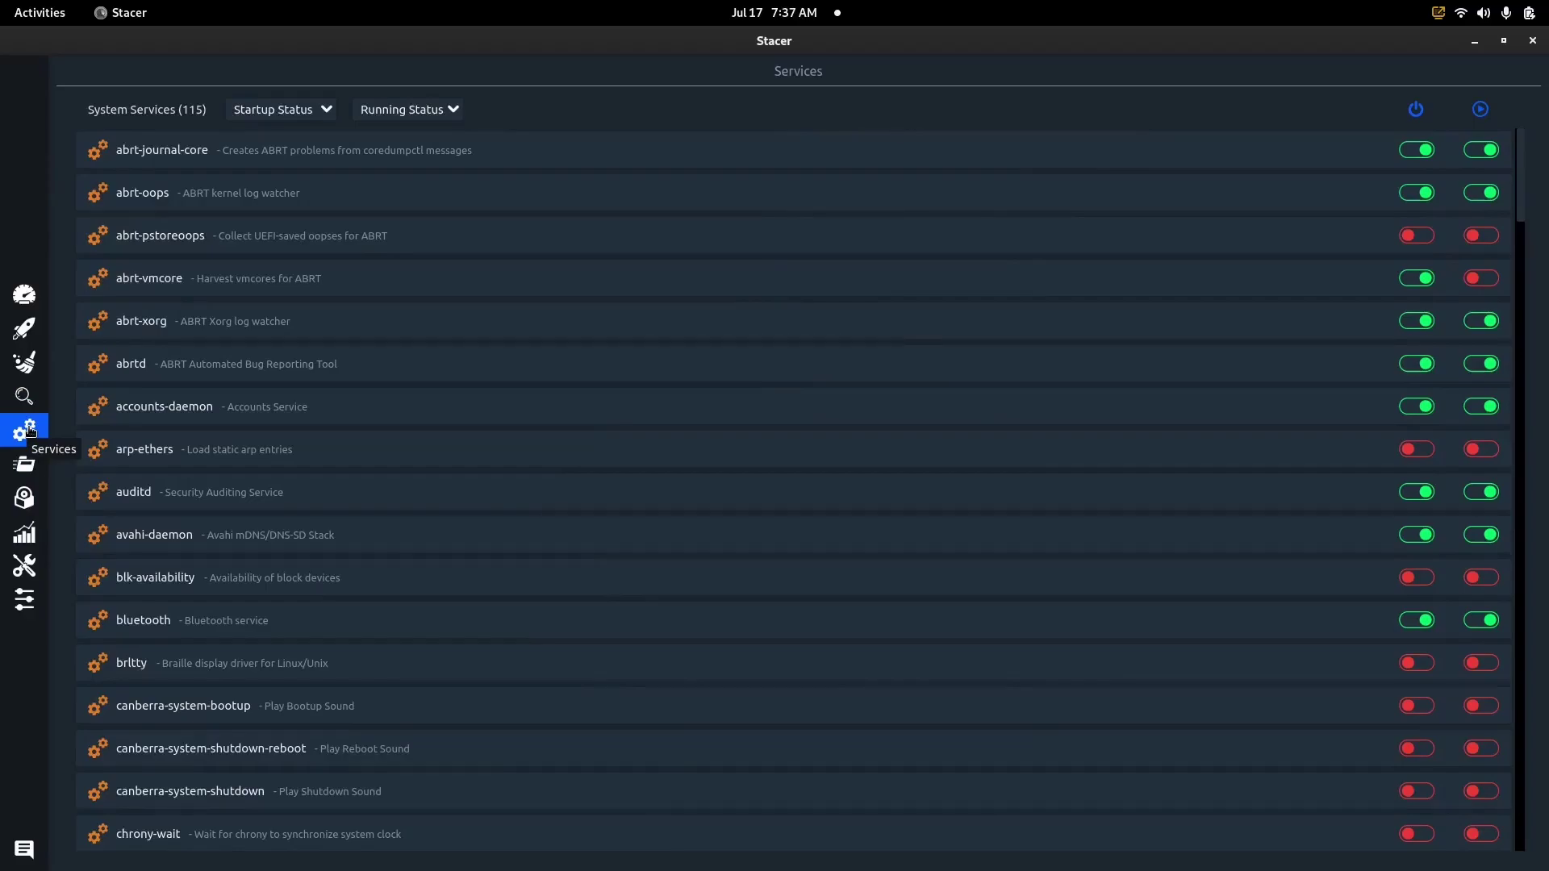
- Examine the system services on the Services page with their startup and running switches, from abrt-journal-core to zvbid
scroll(528, 347, down, 20)
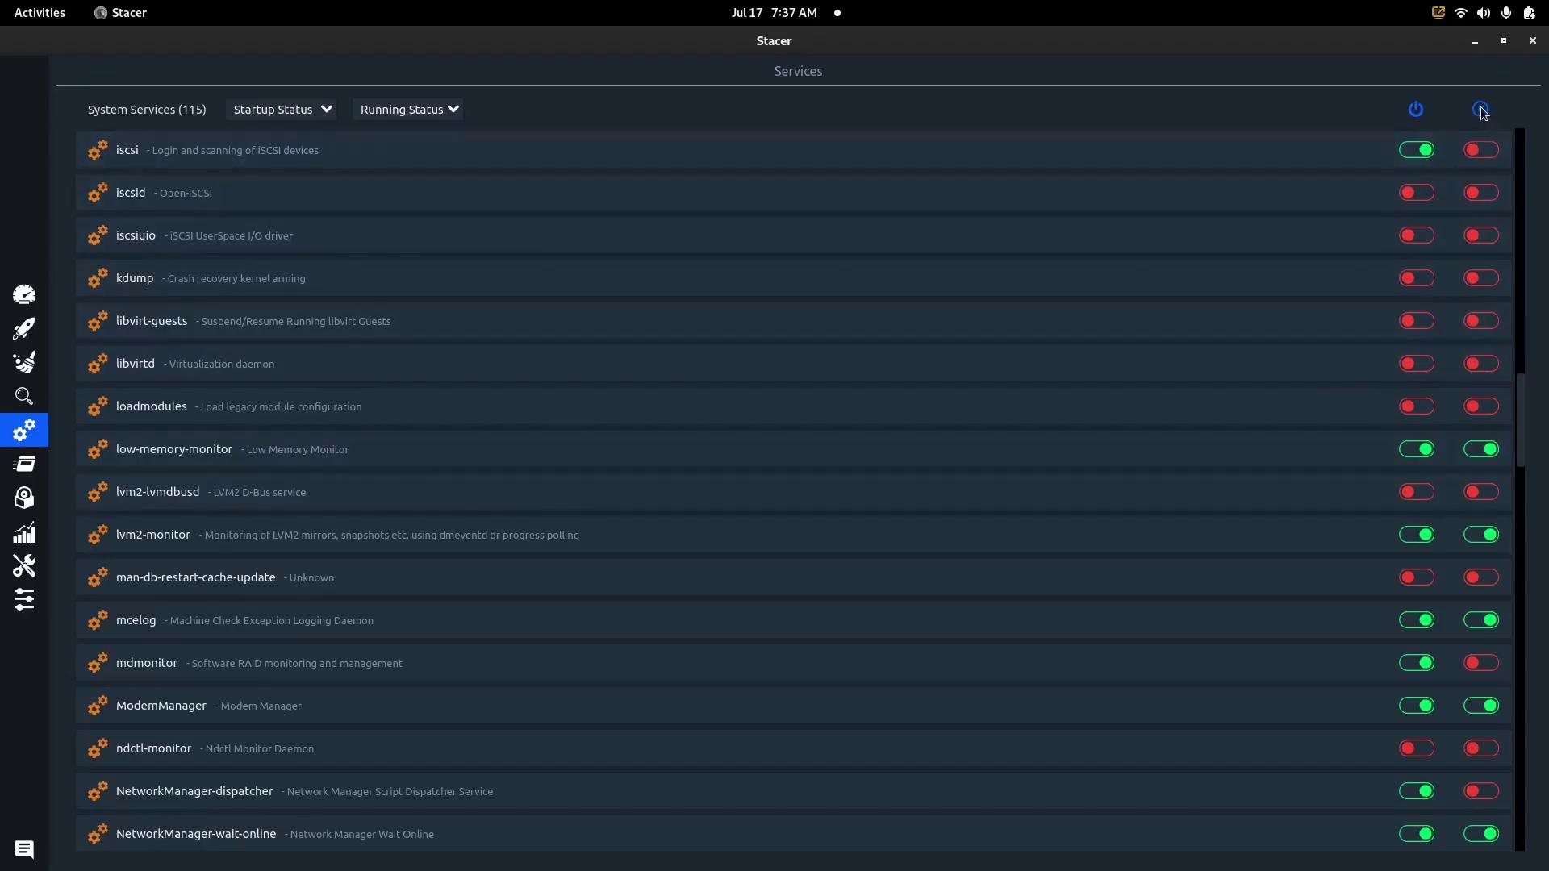
scroll(1488, 371, up, 15)
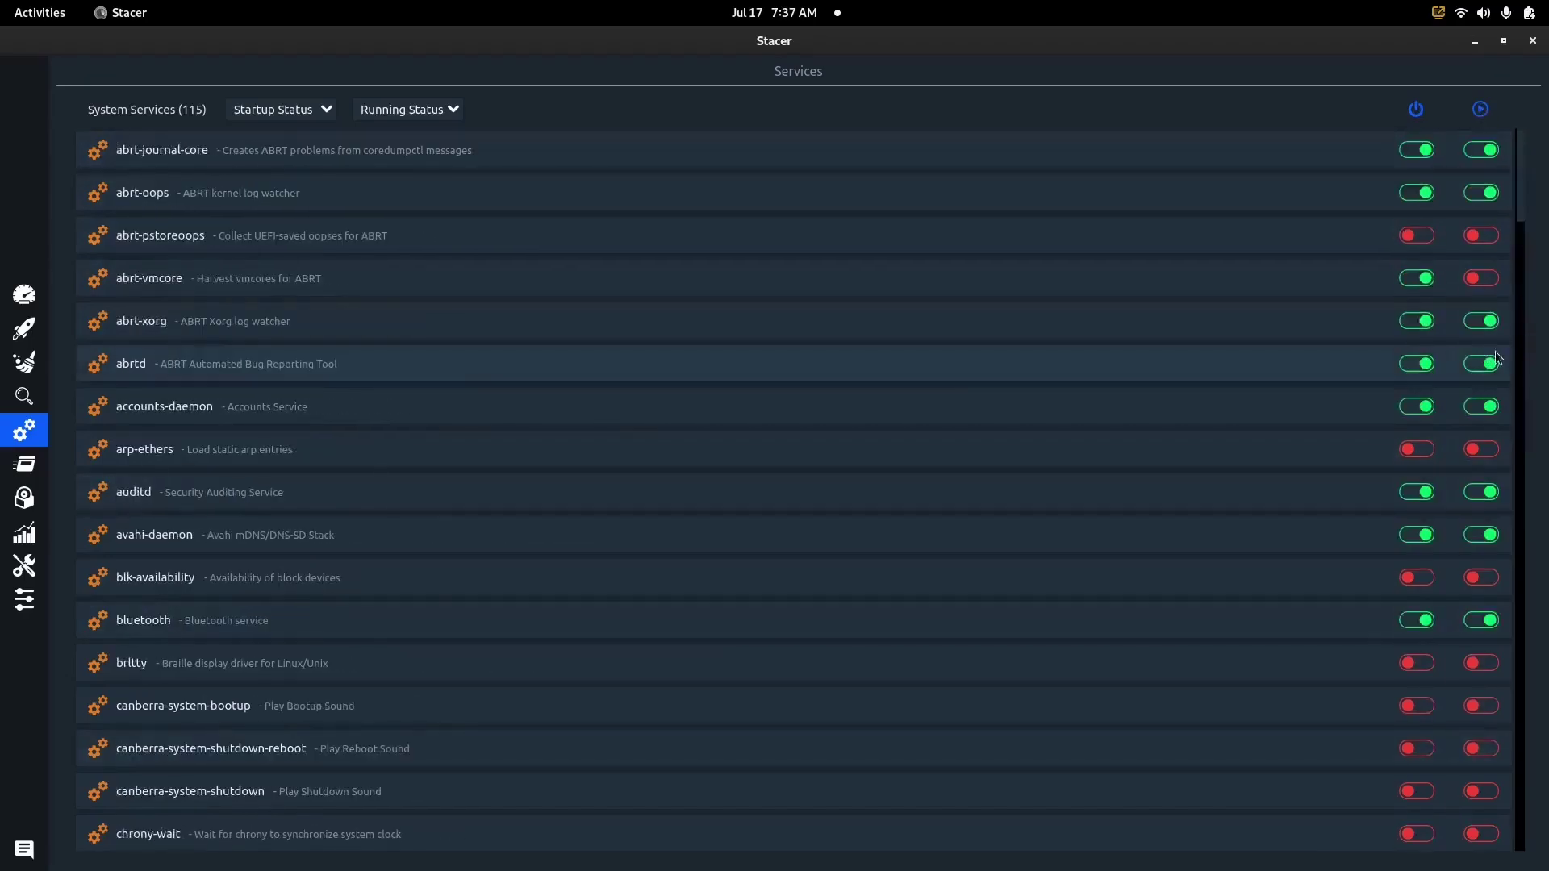
scroll(1376, 630, down, 8)
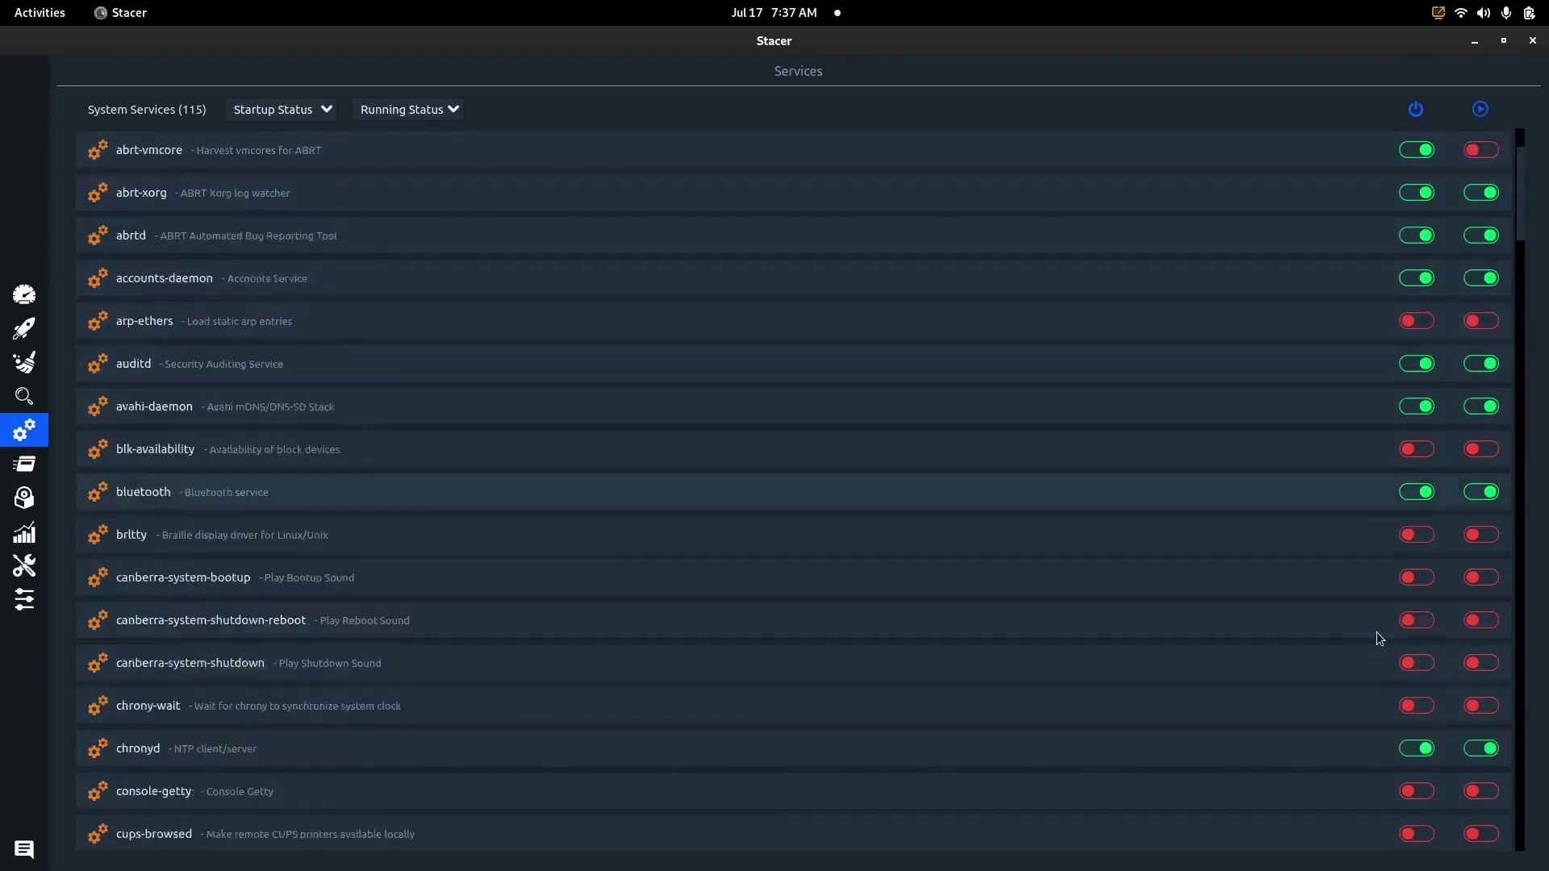
scroll(1373, 617, down, 20)
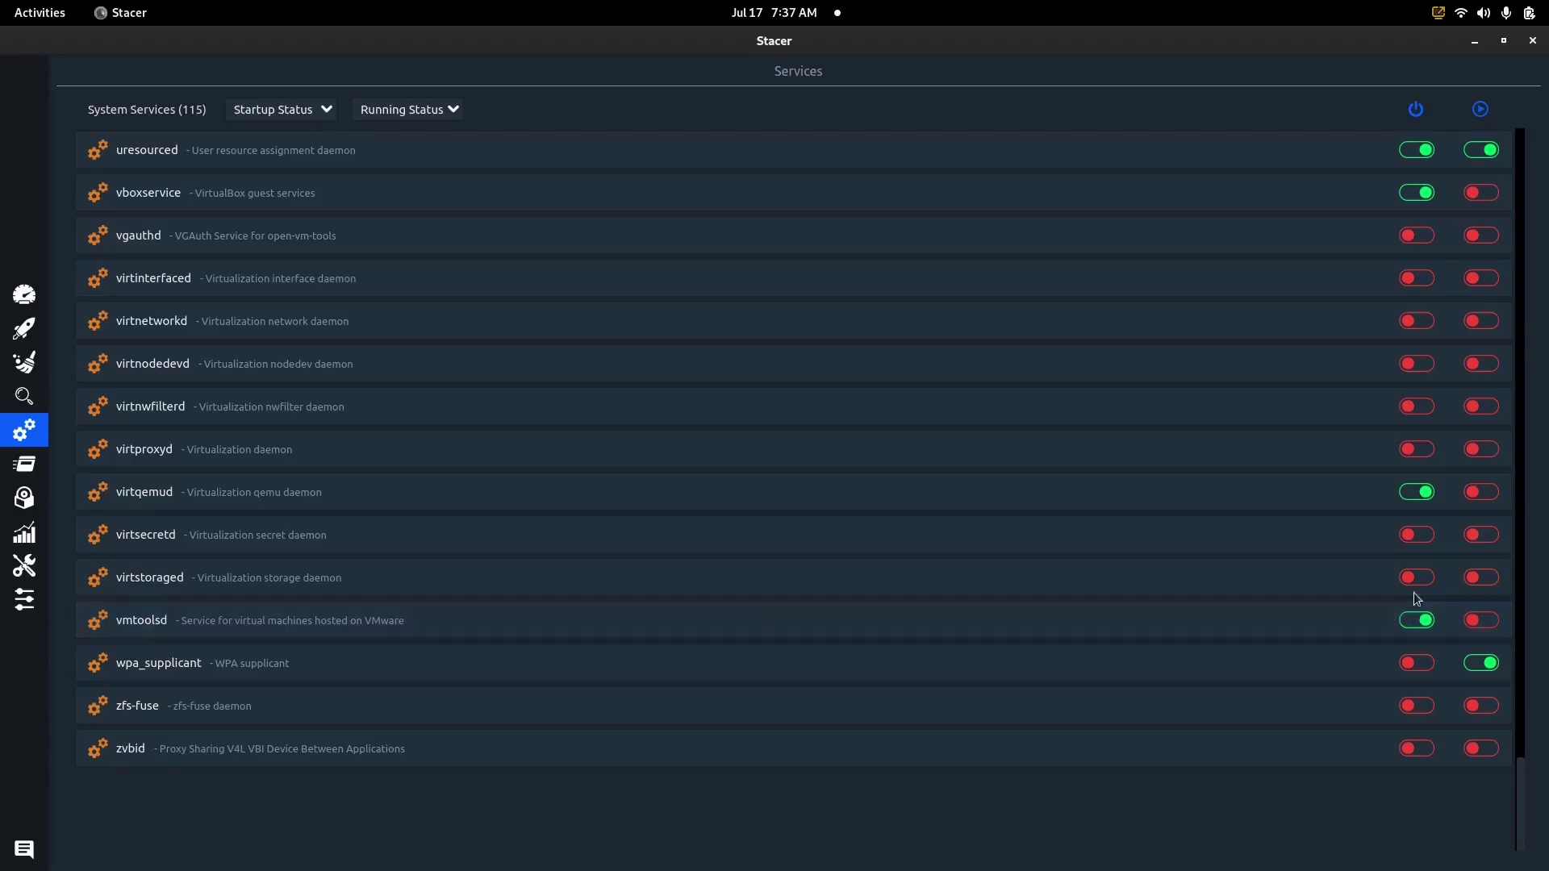
scroll(1404, 565, up, 10)
scroll(1423, 518, up, 20)
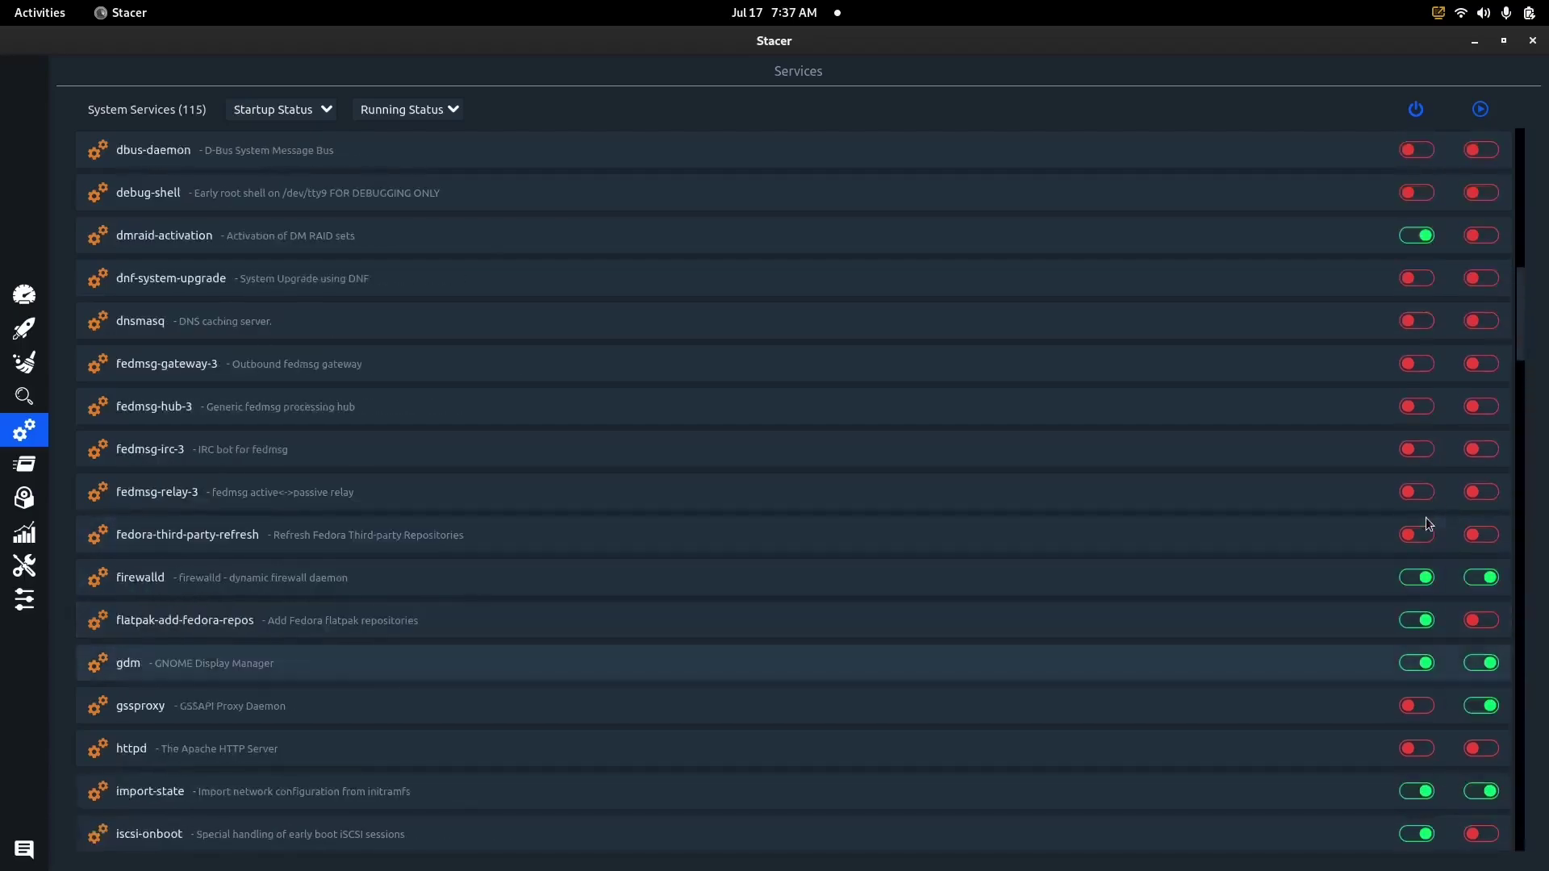
scroll(1362, 442, down, 10)
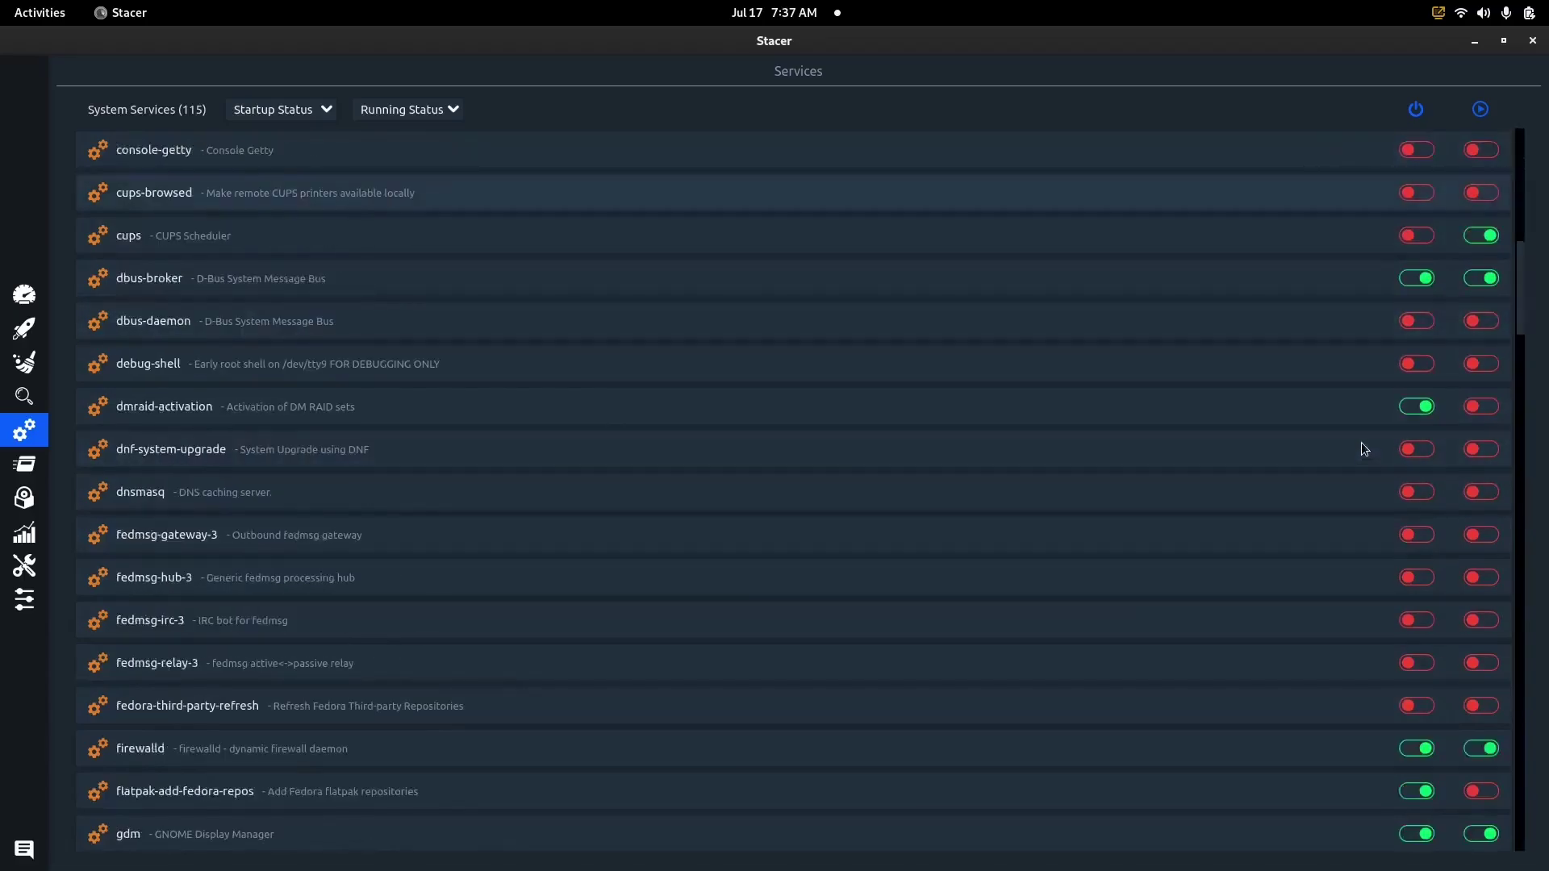
scroll(1029, 435, down, 15)
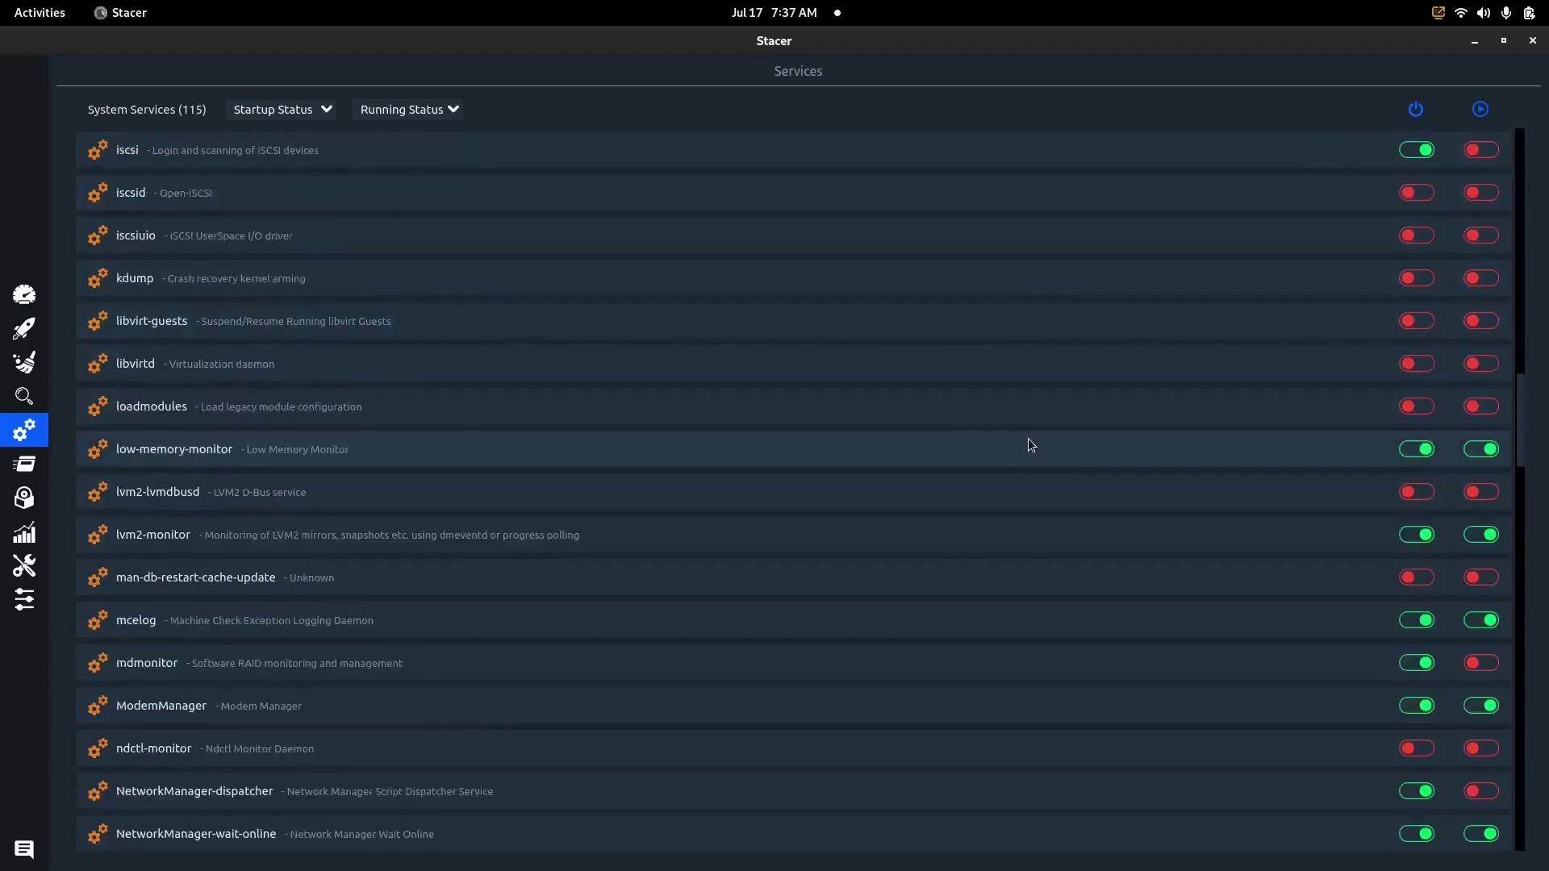
scroll(1034, 438, down, 3)
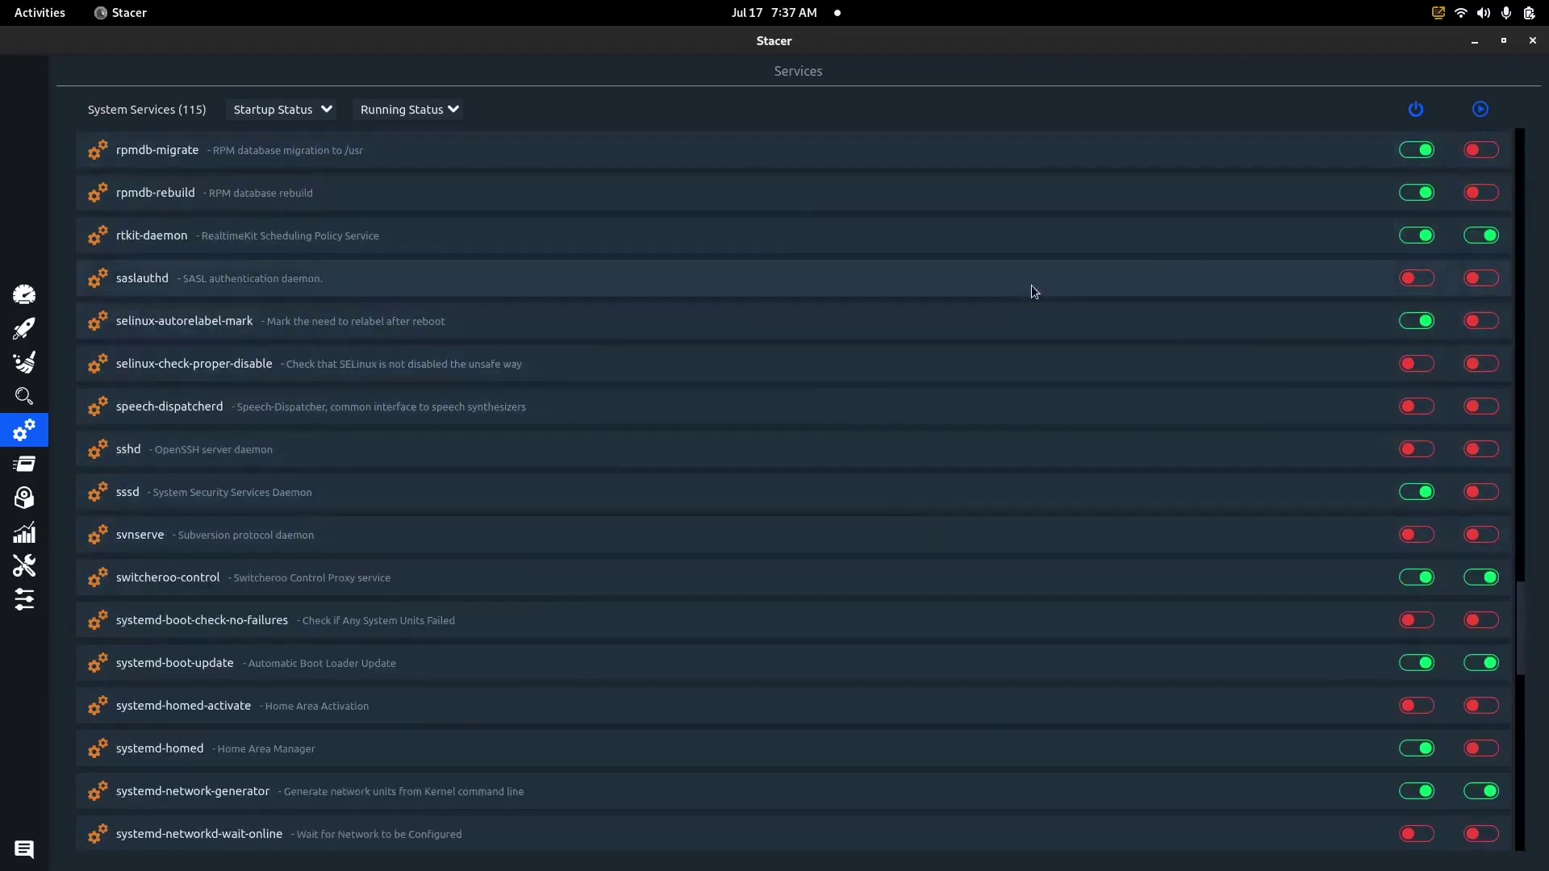
scroll(868, 414, up, 20)
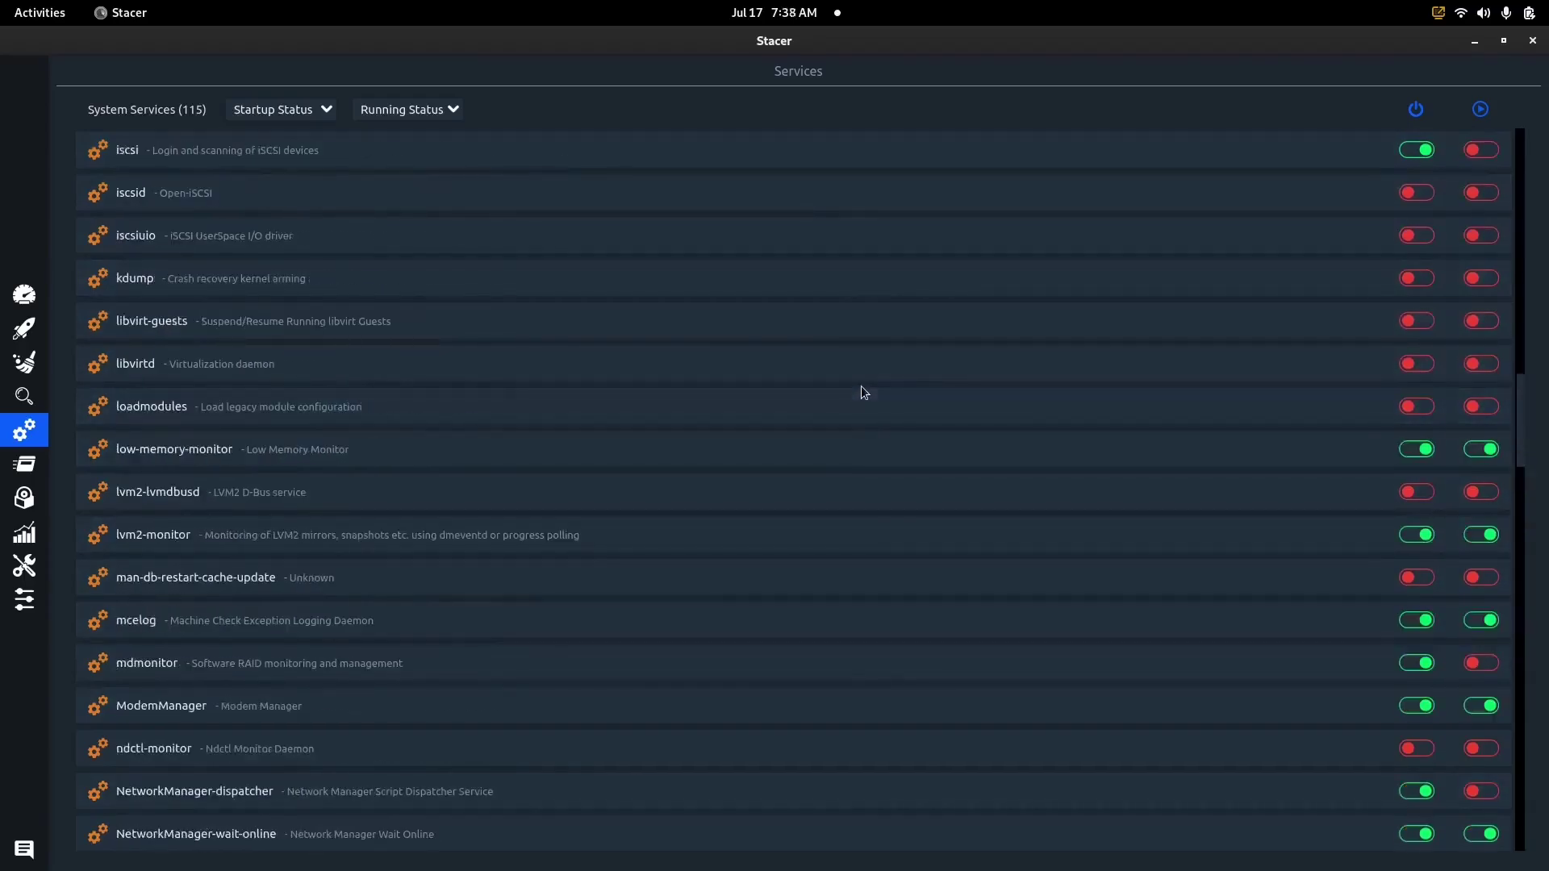
scroll(862, 392, up, 15)
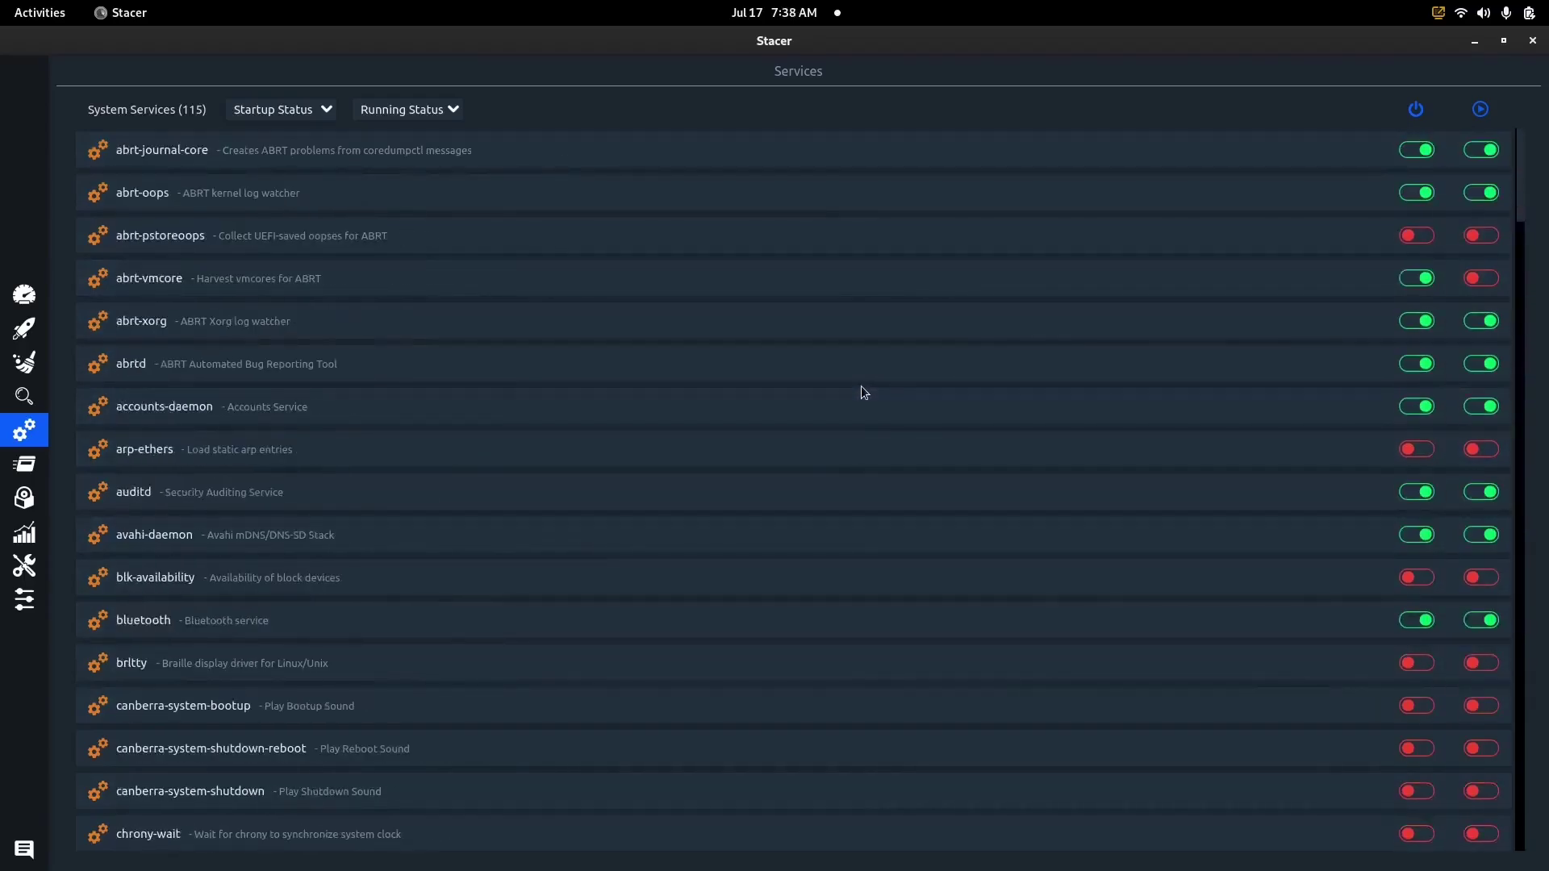
scroll(863, 379, down, 20)
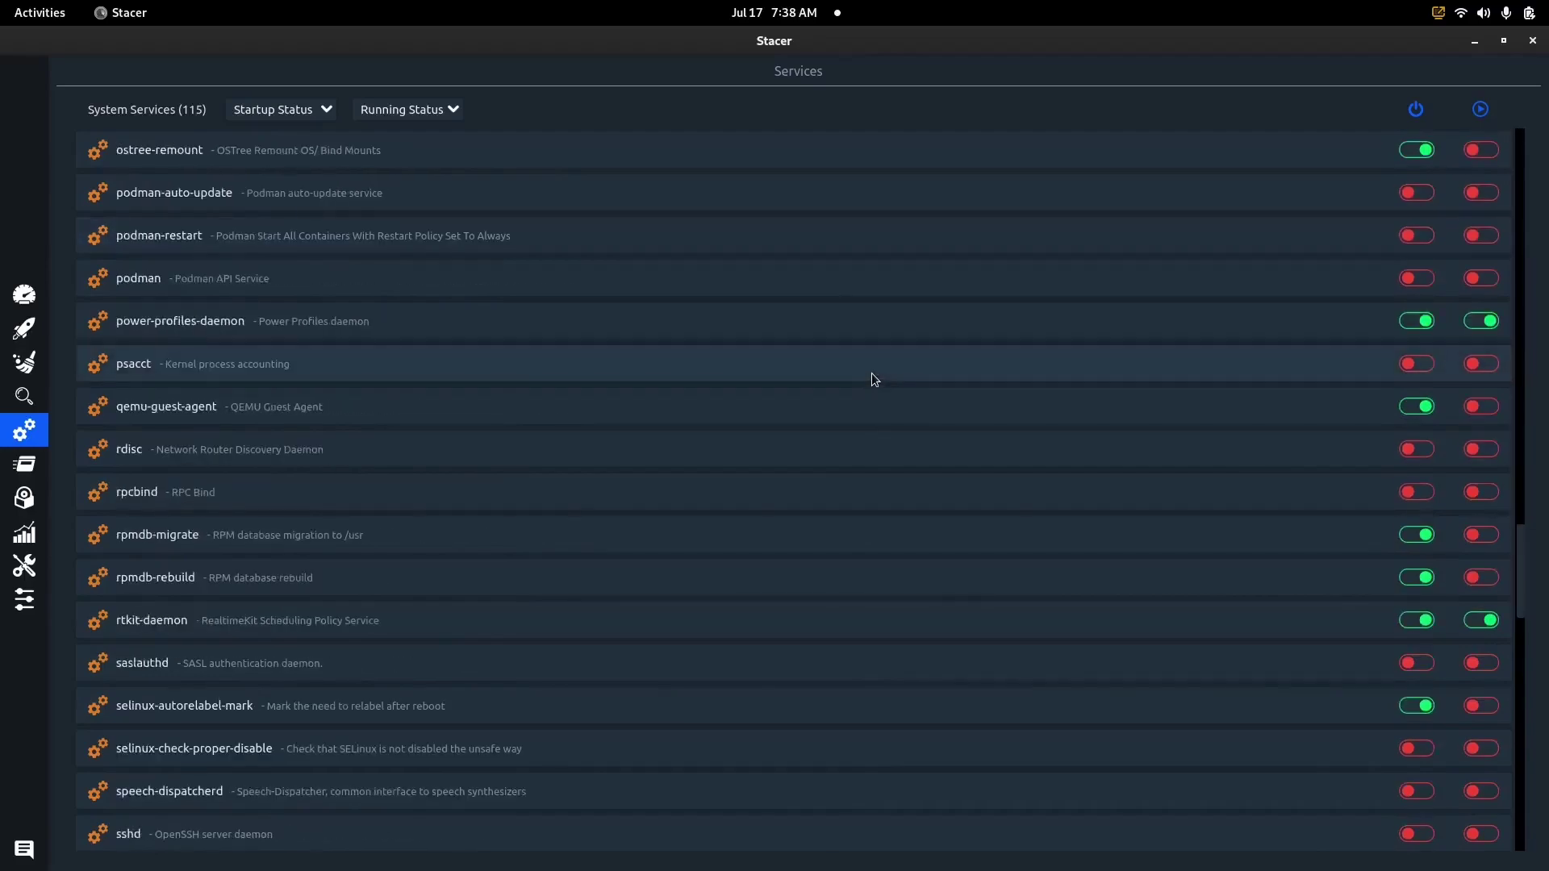
scroll(872, 376, down, 15)
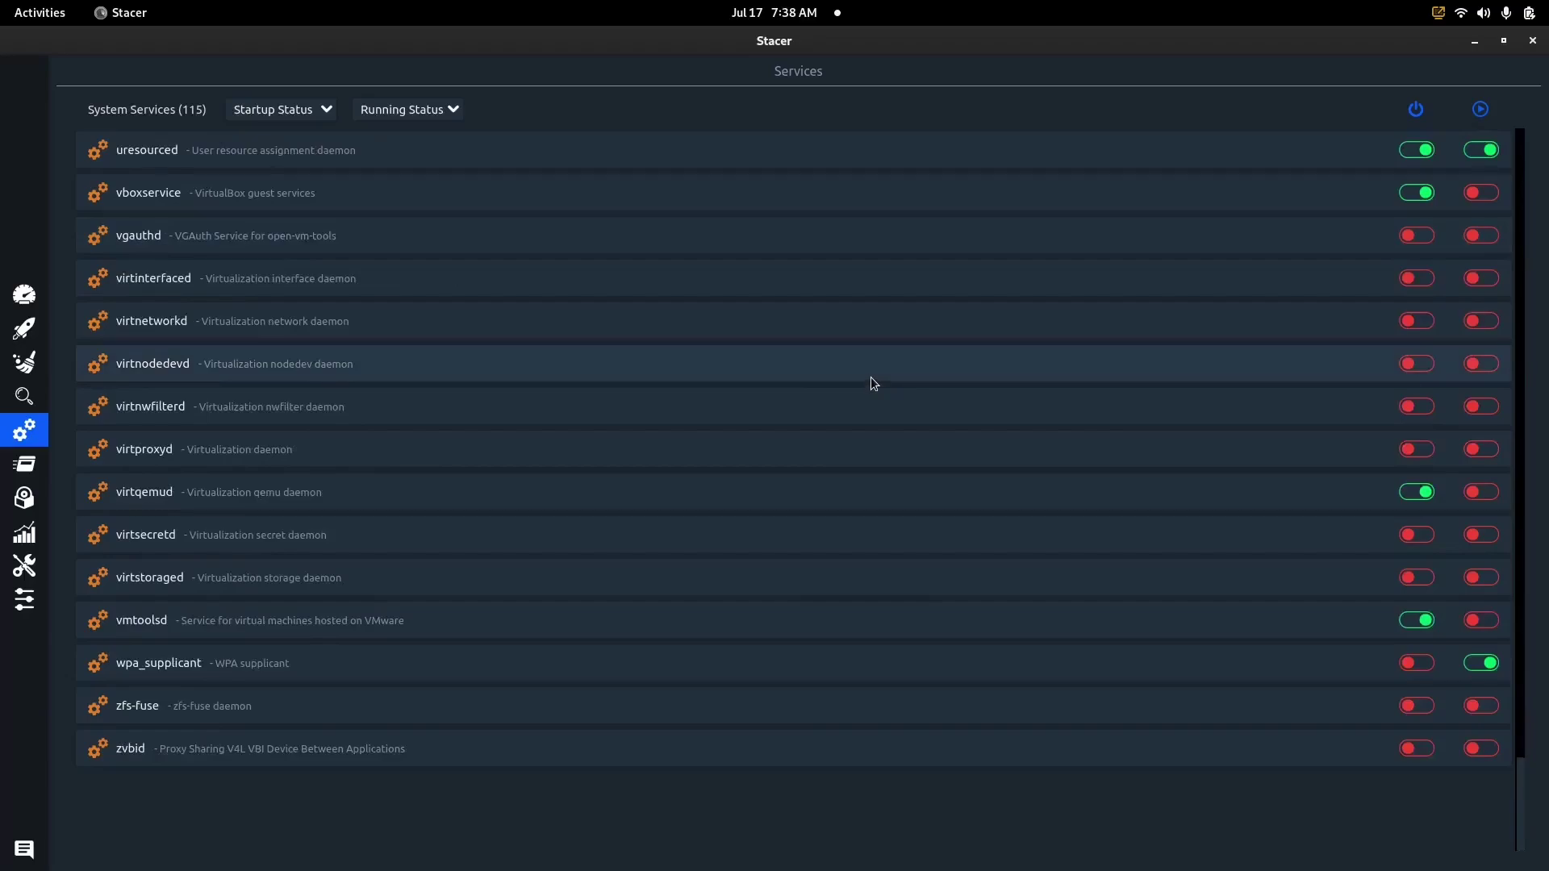
scroll(873, 300, up, 20)
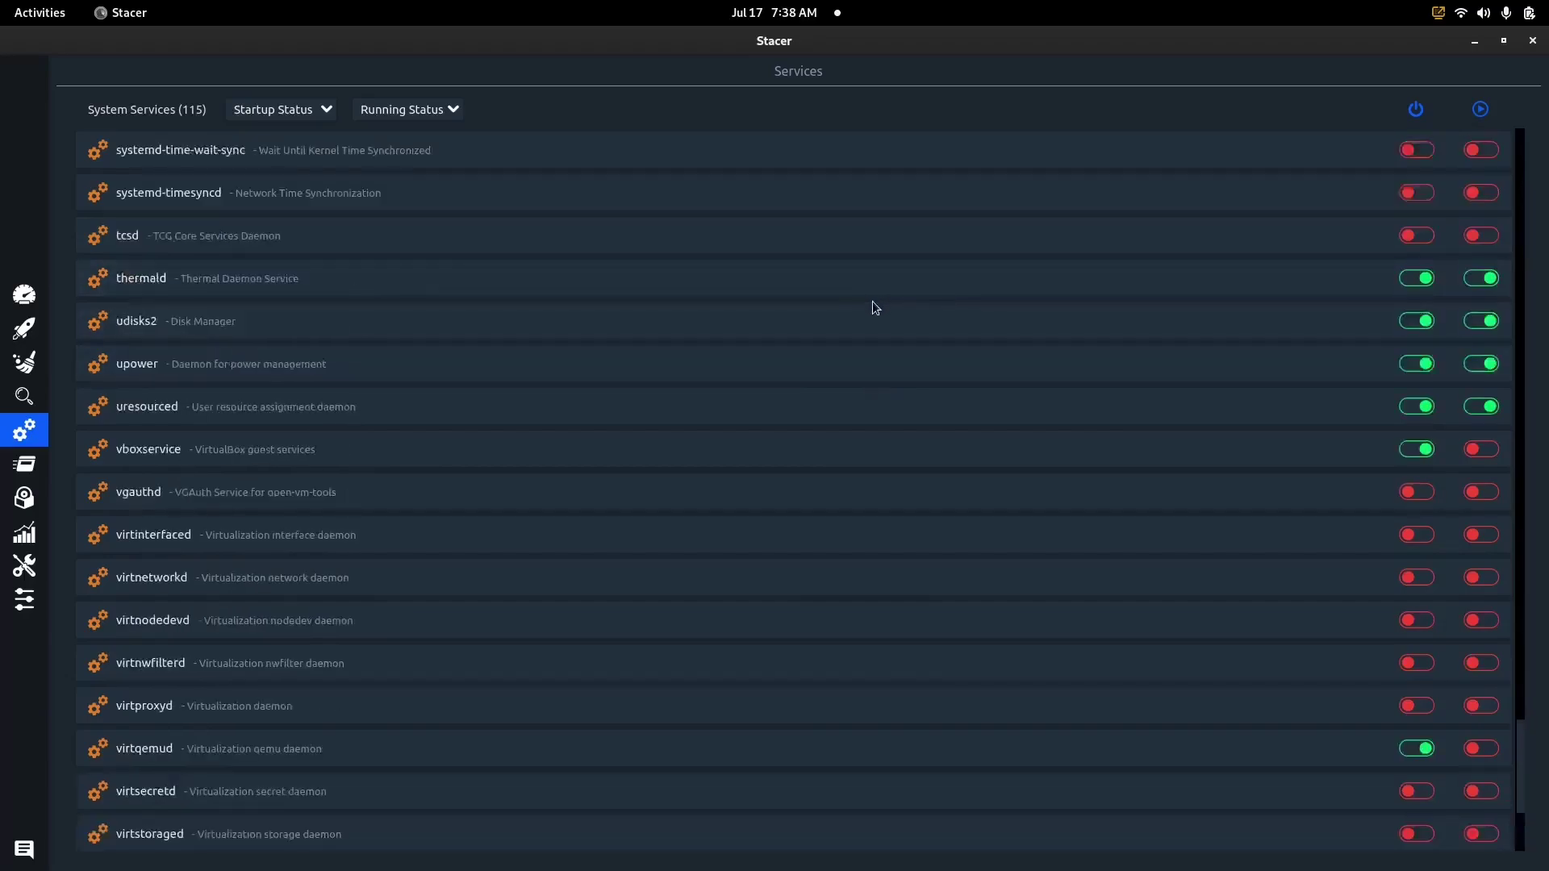
- Examine the running processes on the Processes page with their memory and CPU columns
scroll(873, 300, up, 10)
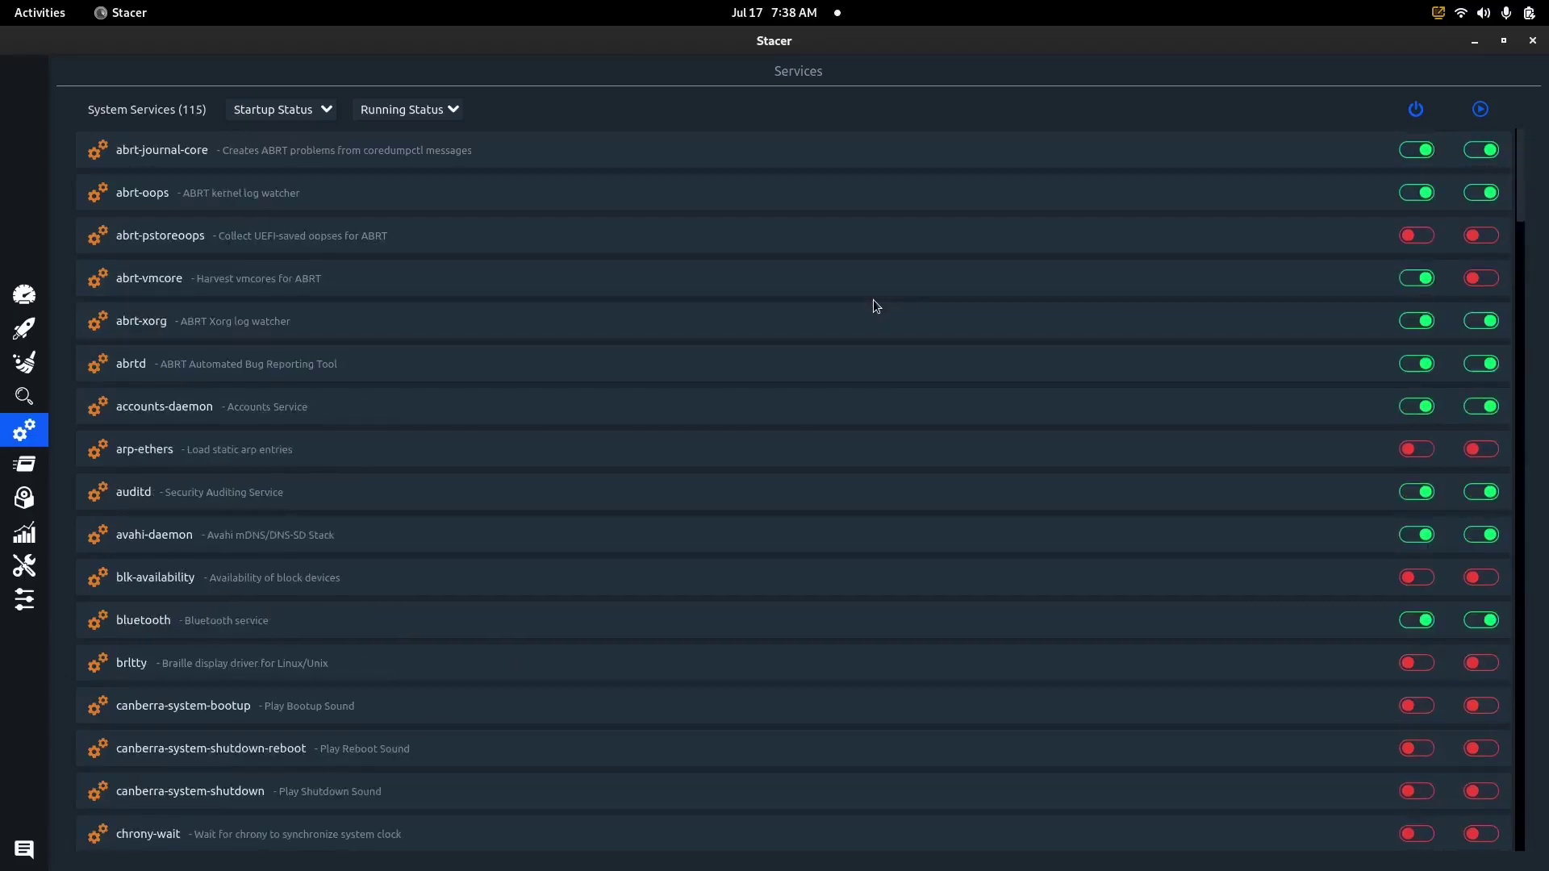
click(34, 466)
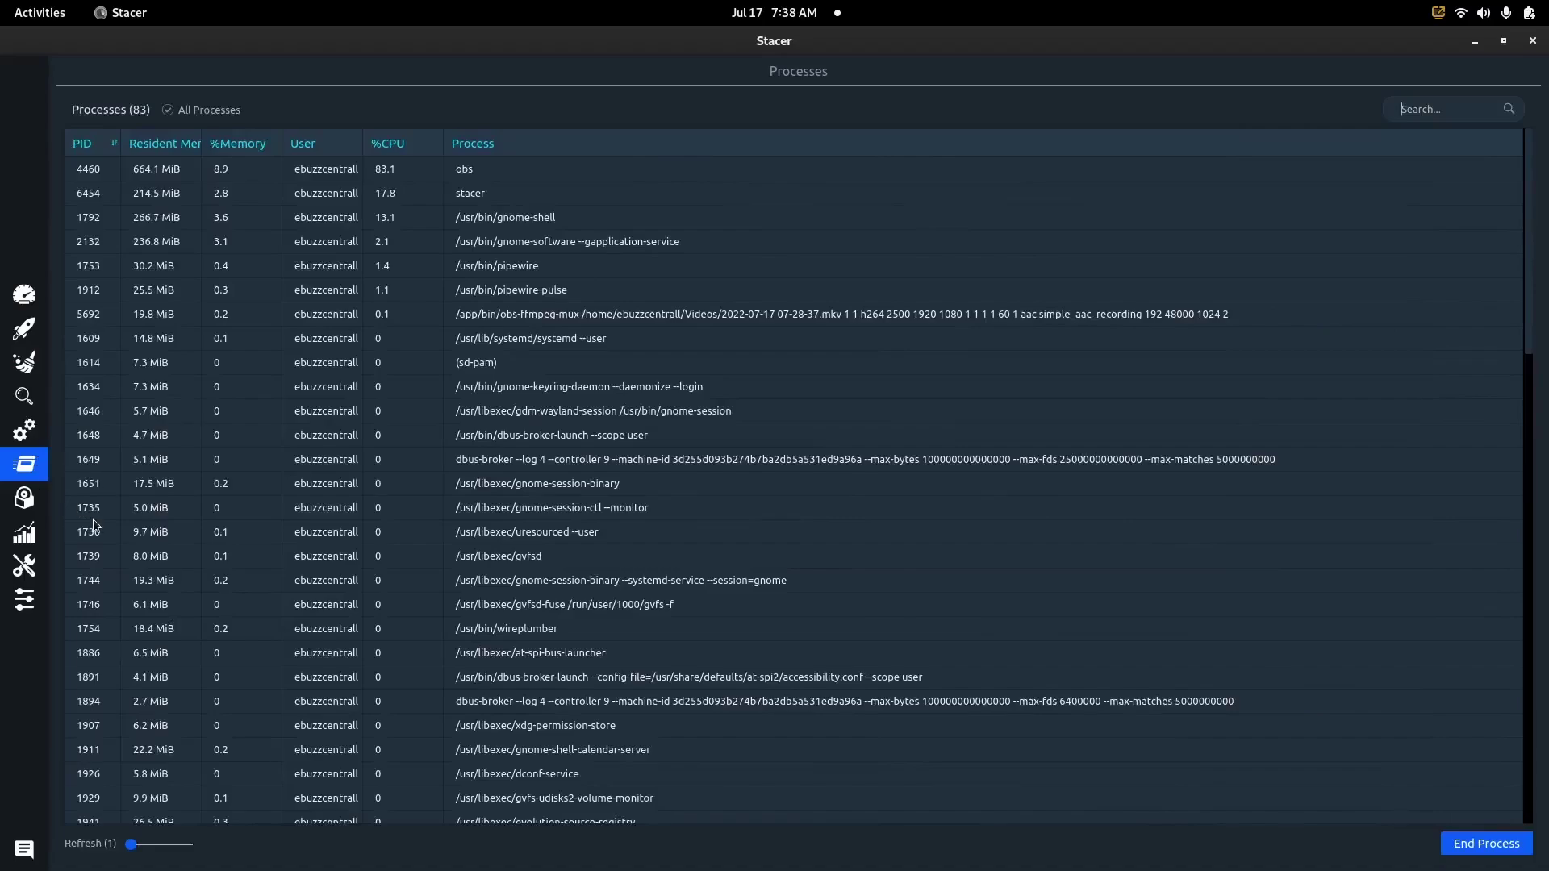
scroll(274, 534, down, 2)
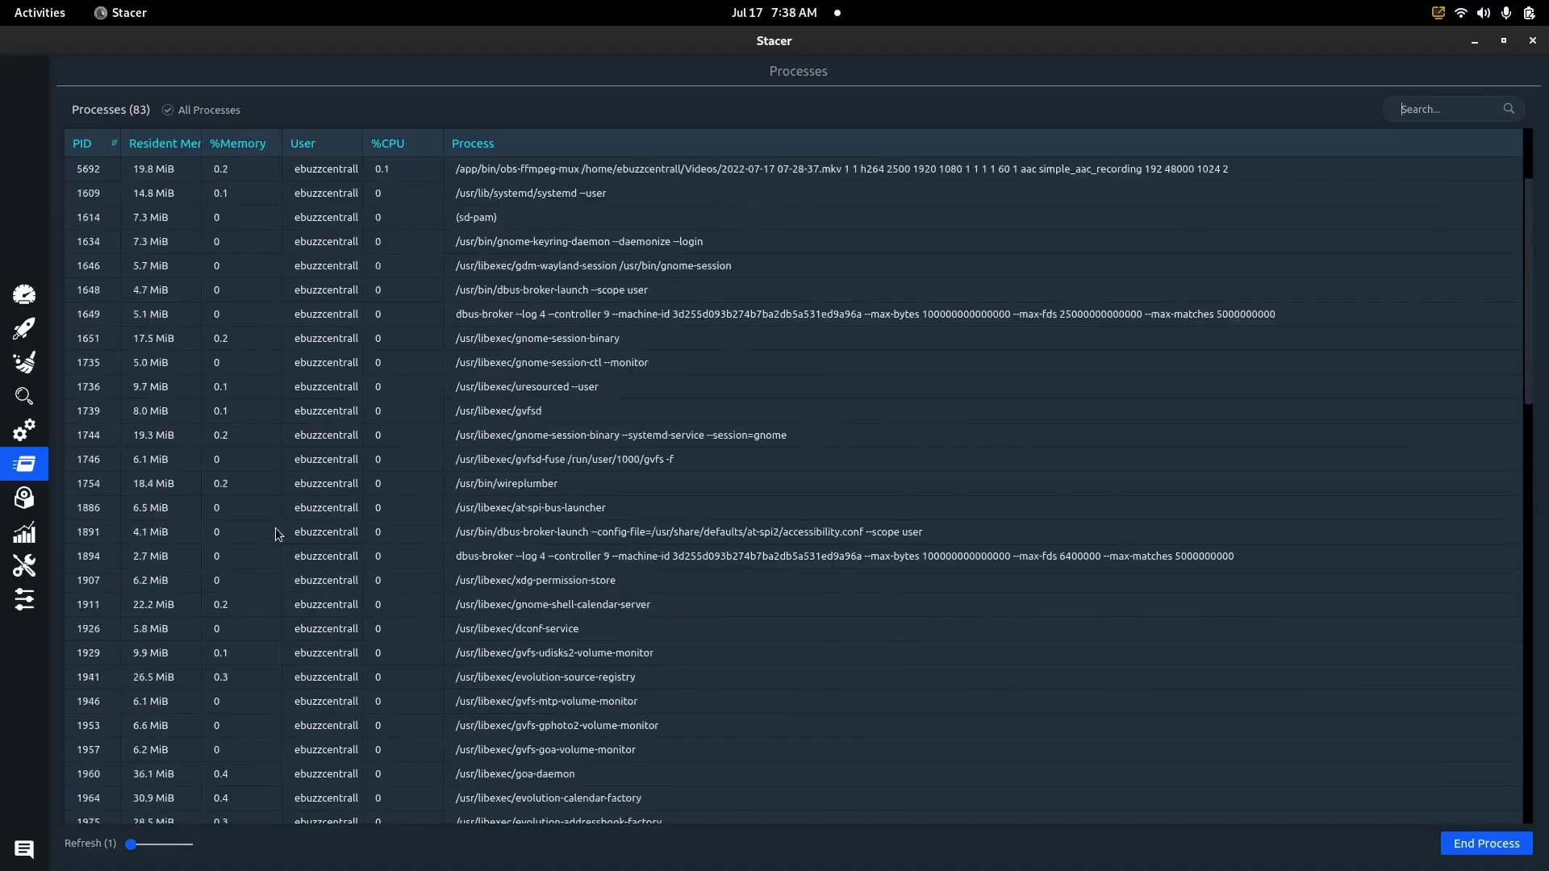
click(487, 198)
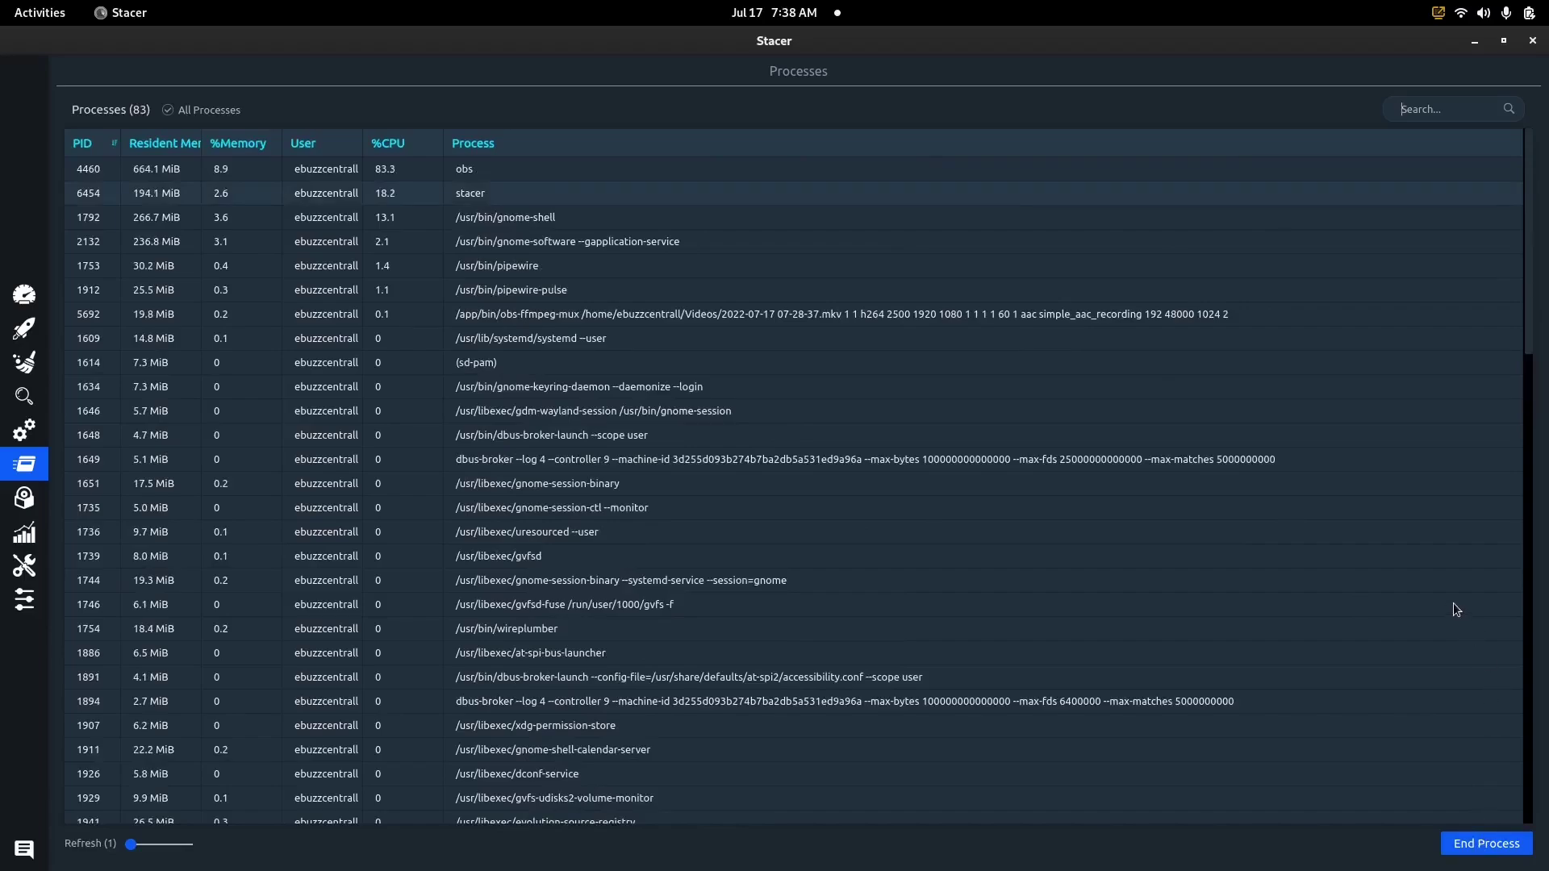
- Examine the list of installed packages on the Uninstaller page
click(25, 497)
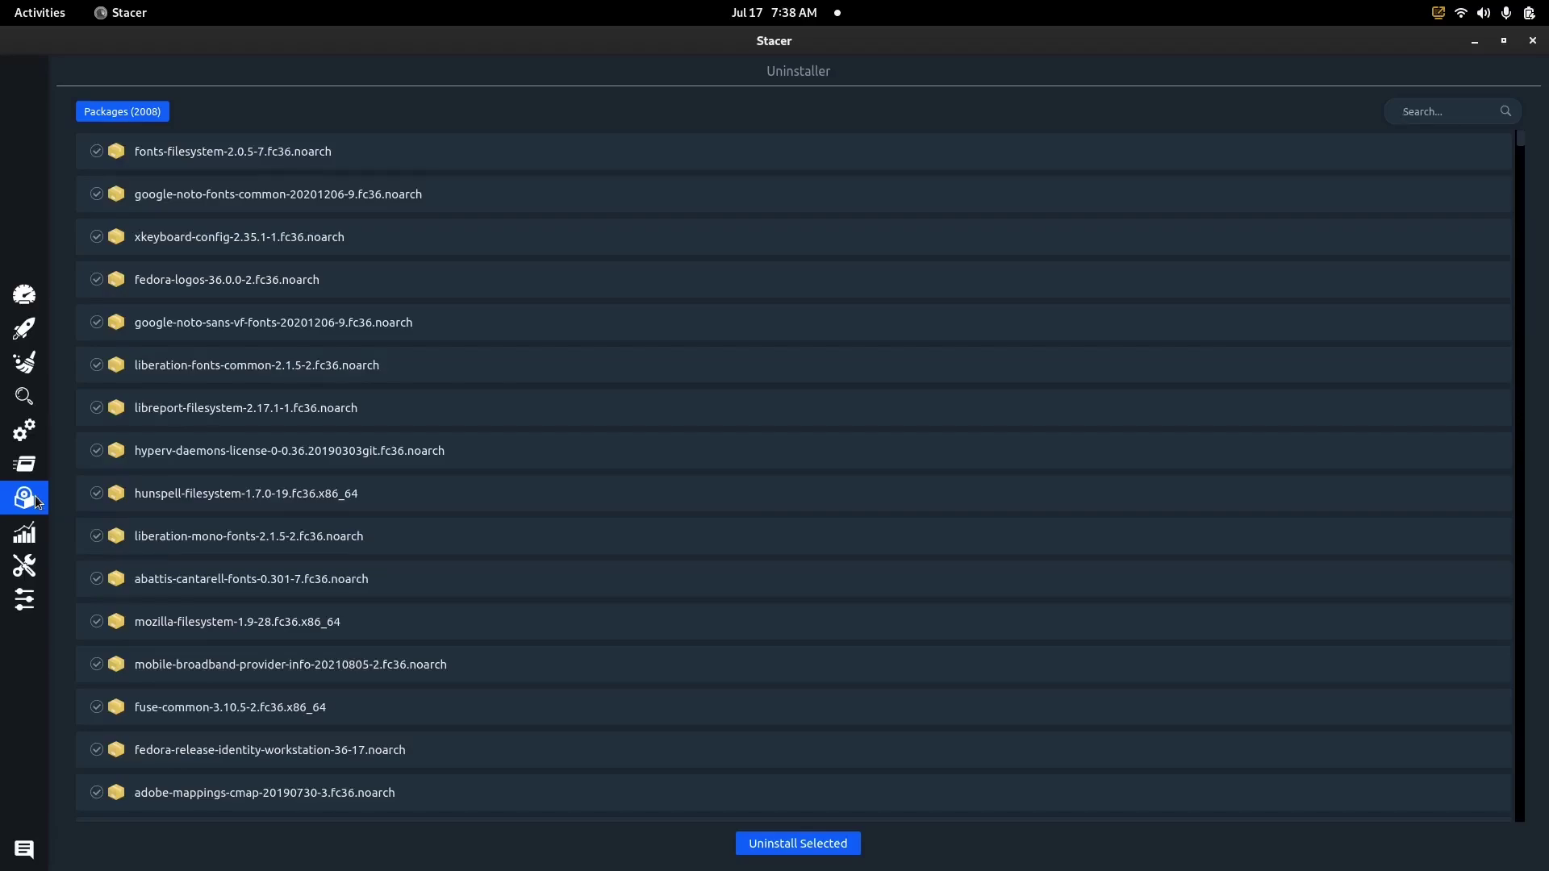
scroll(334, 436, down, 4)
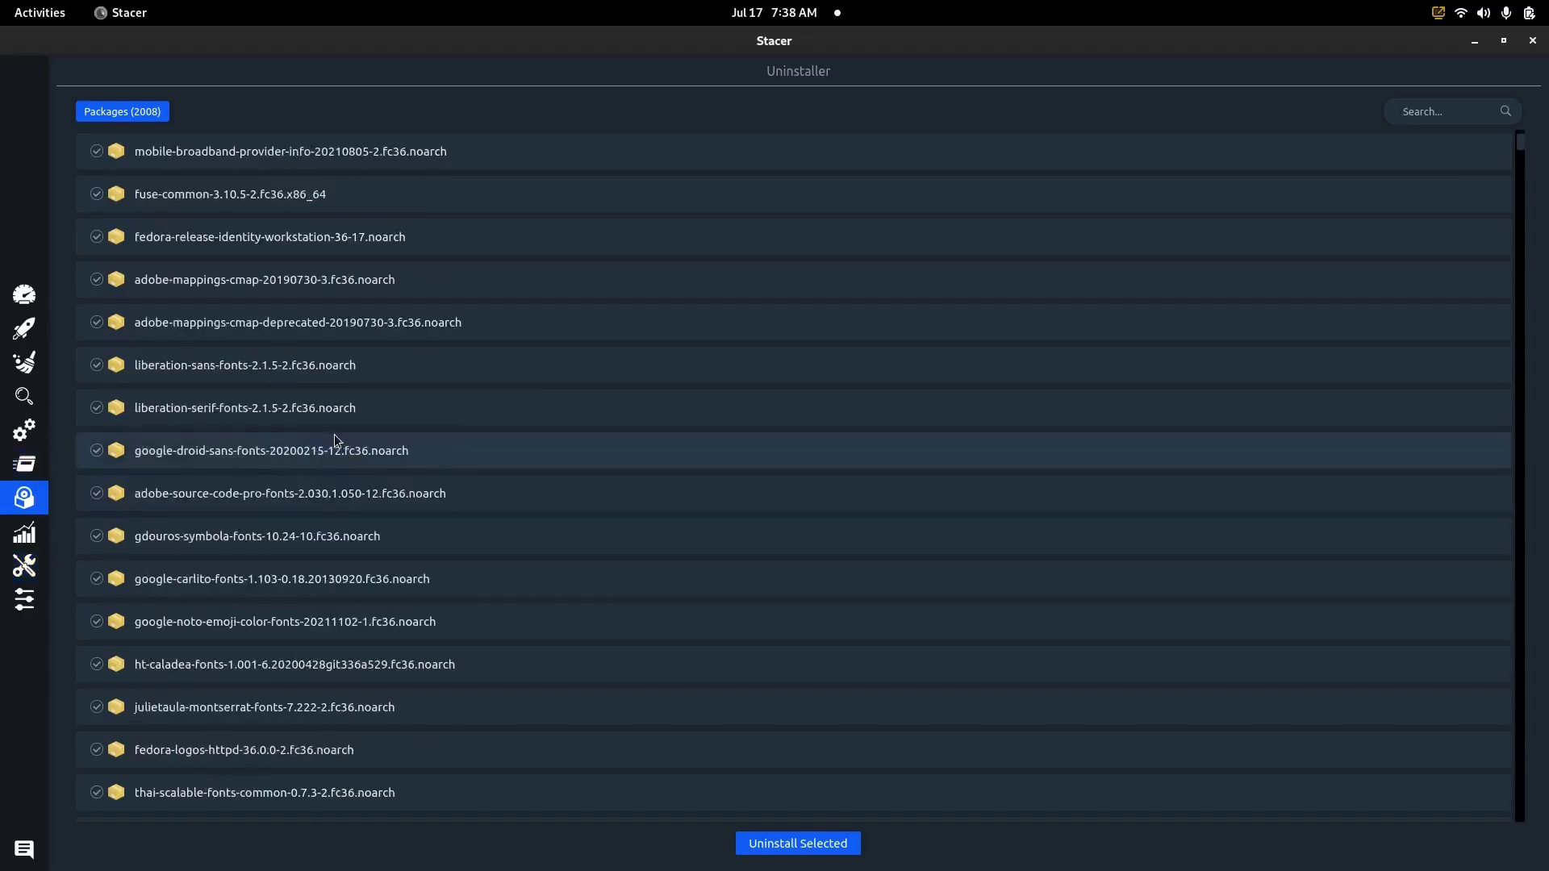
scroll(336, 434, down, 10)
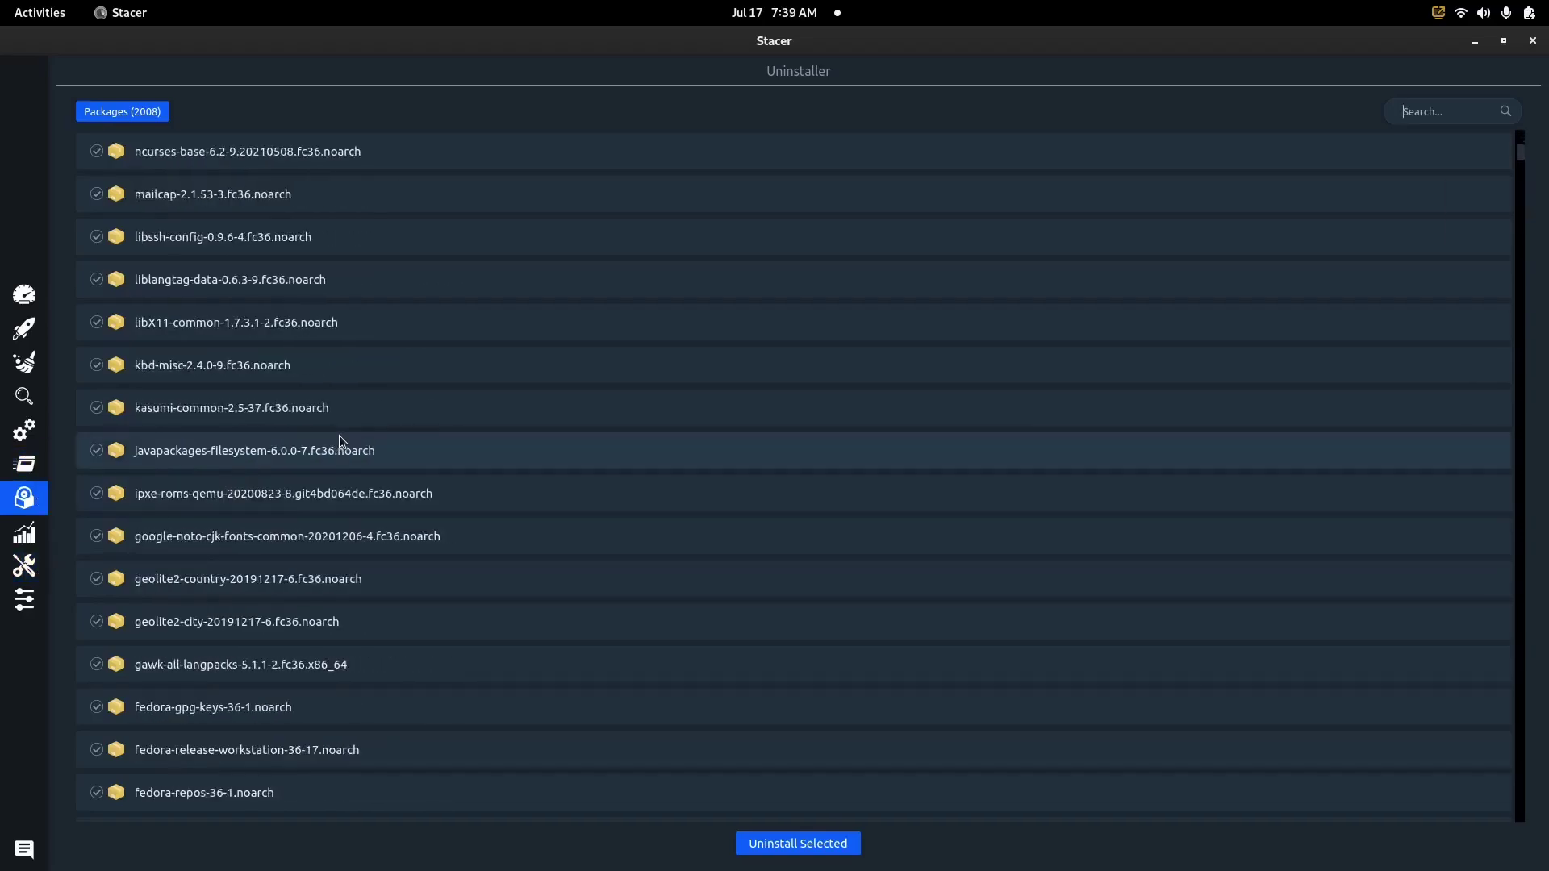
scroll(339, 434, down, 10)
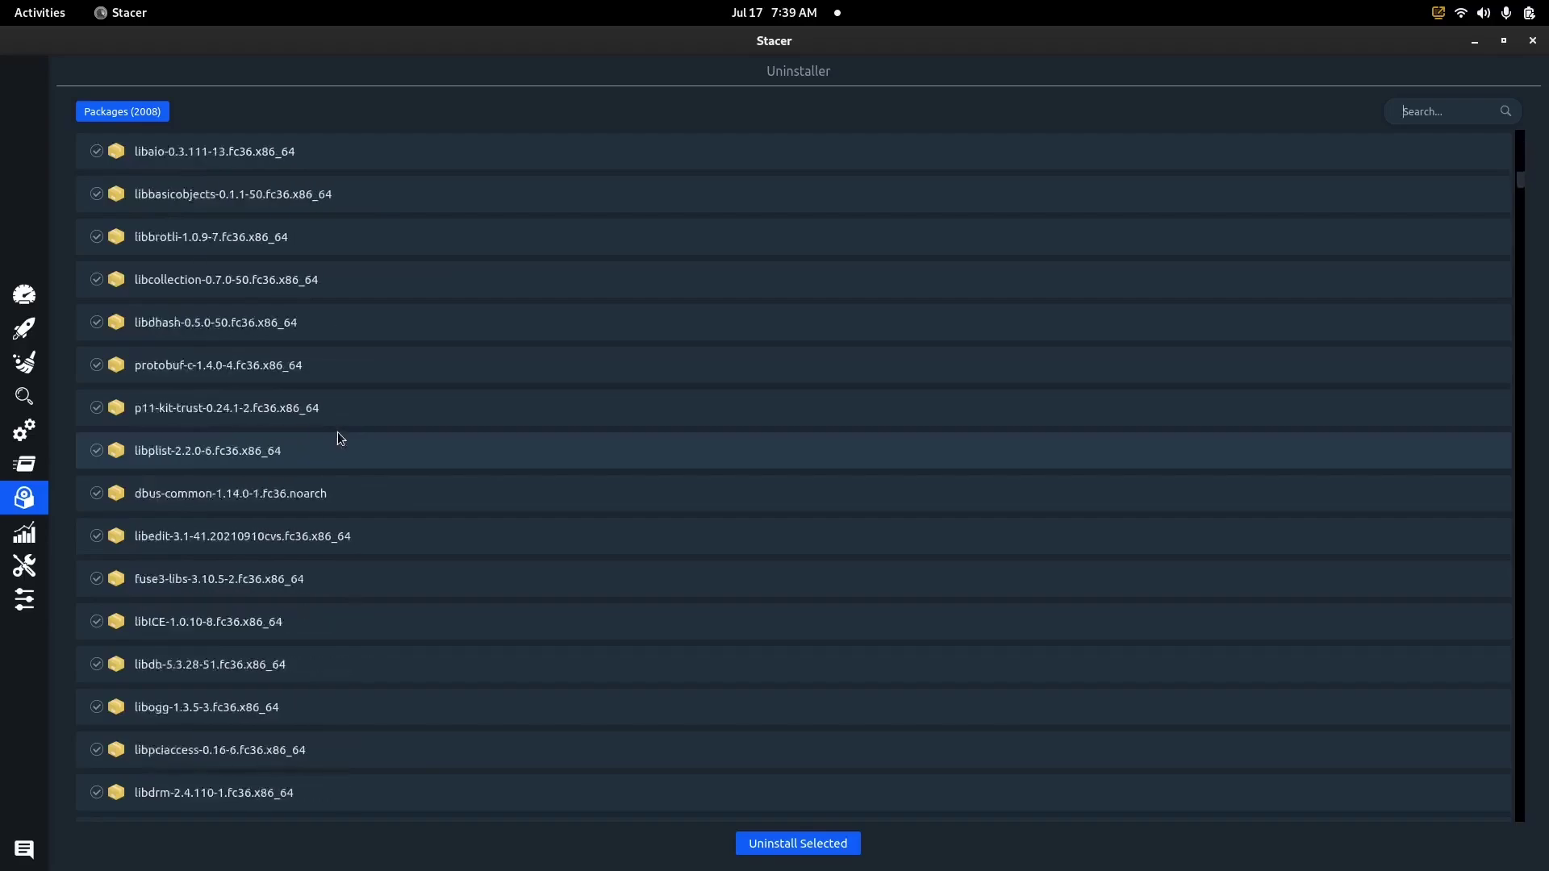
scroll(338, 438, down, 10)
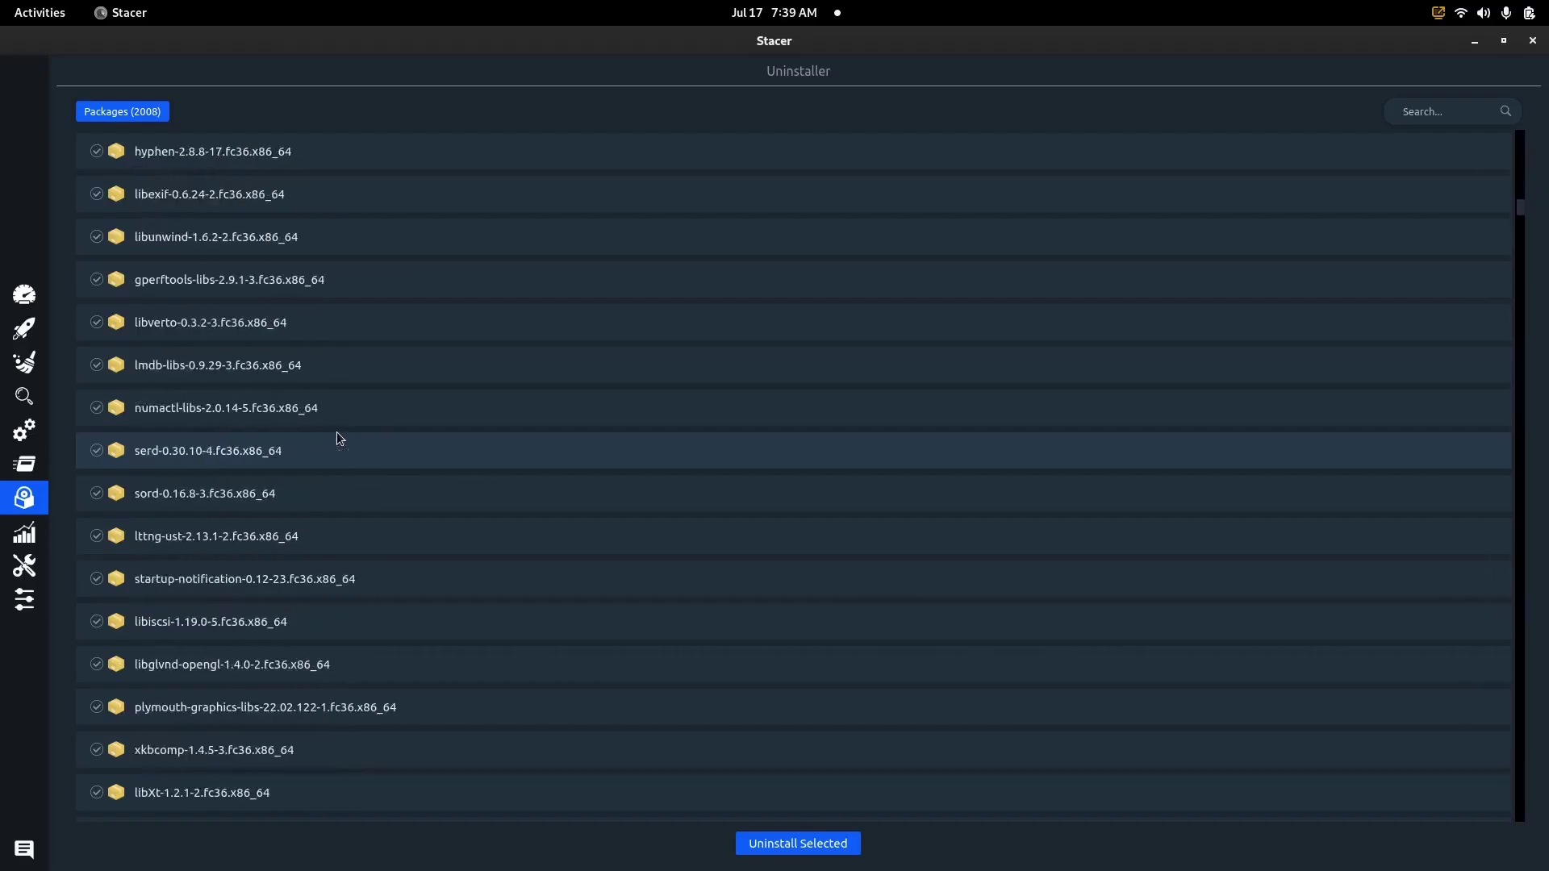
scroll(338, 438, up, 10)
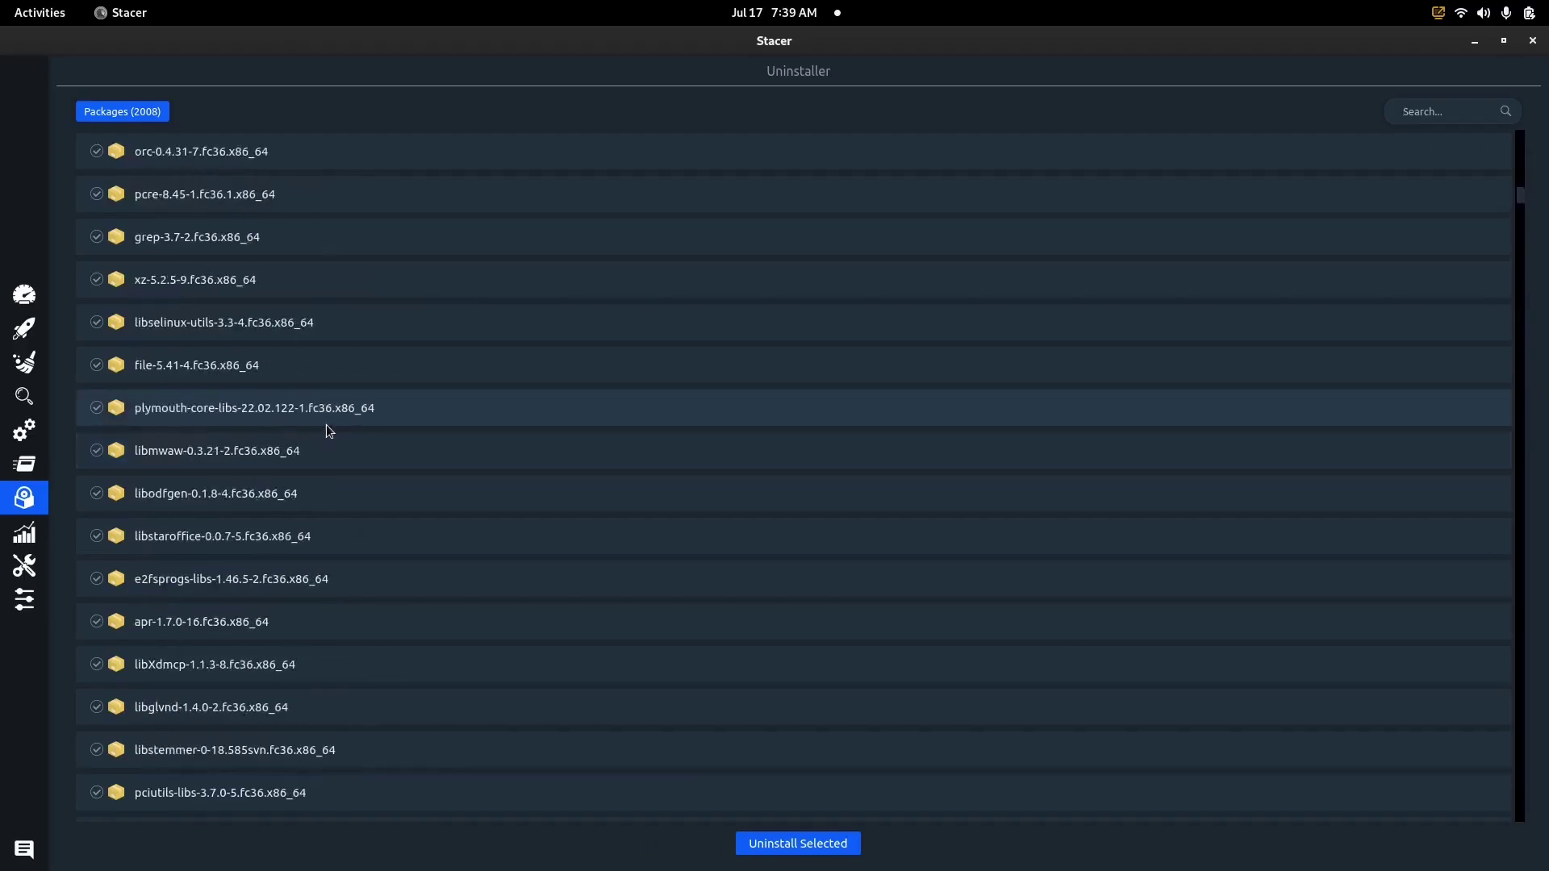
scroll(327, 425, up, 10)
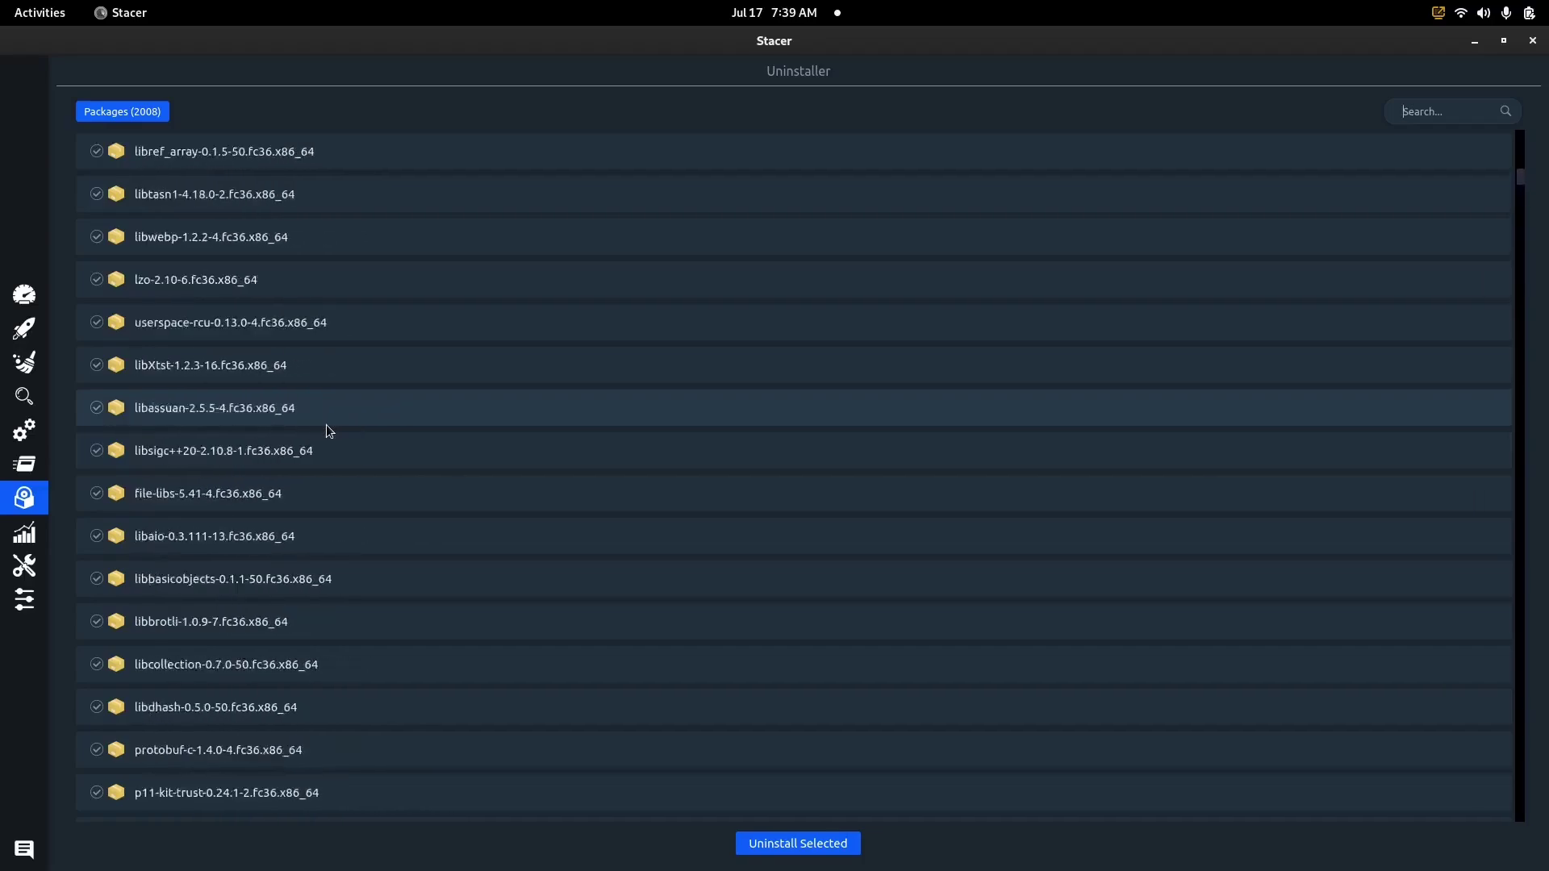
scroll(325, 424, up, 8)
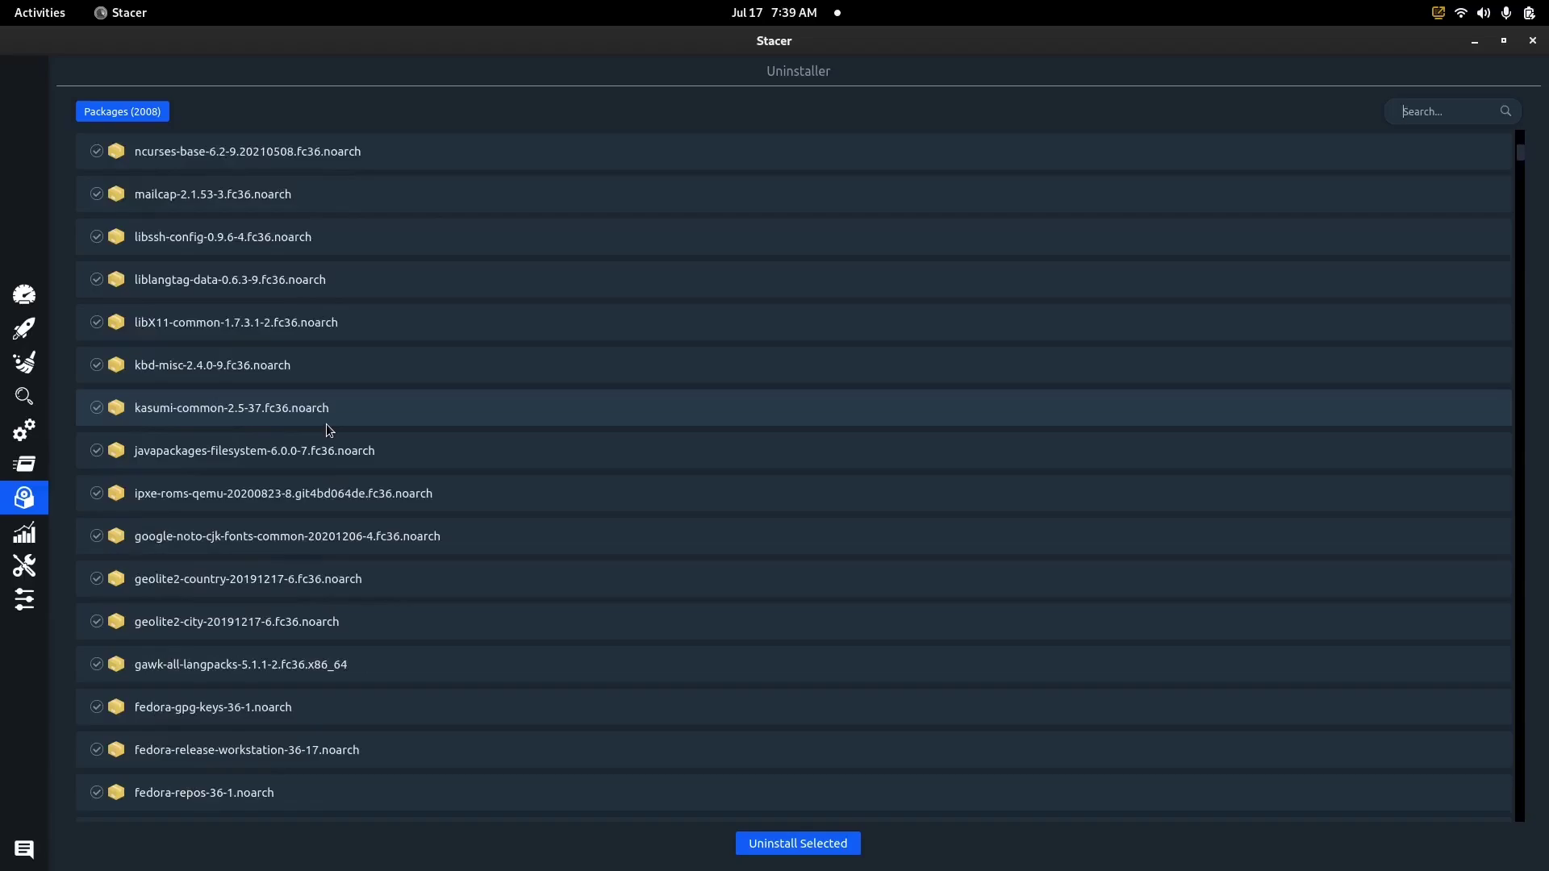
scroll(325, 424, up, 8)
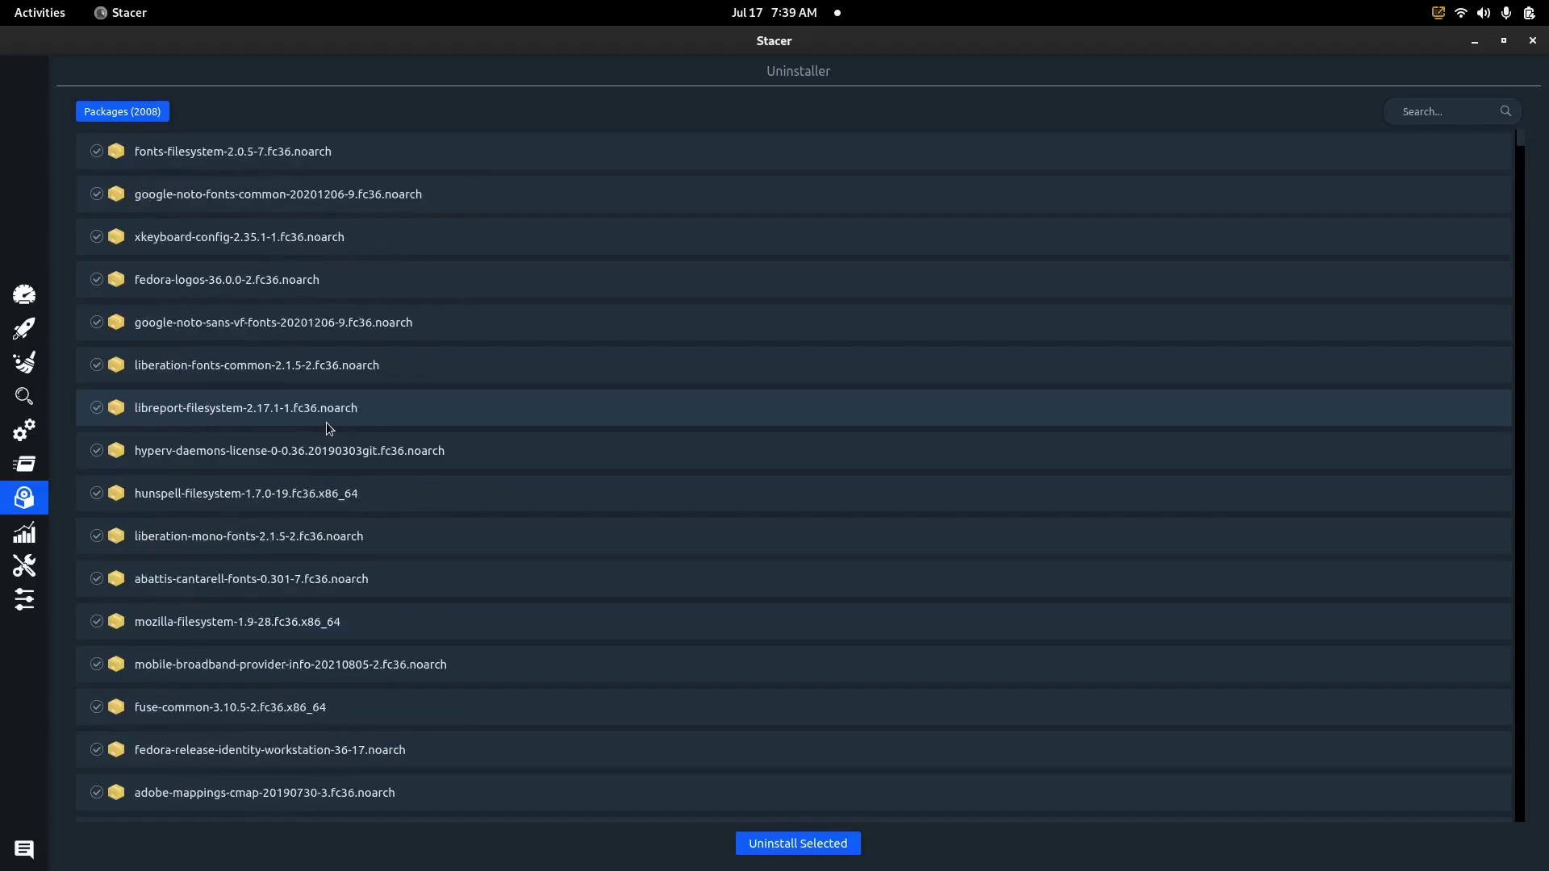
scroll(326, 426, down, 10)
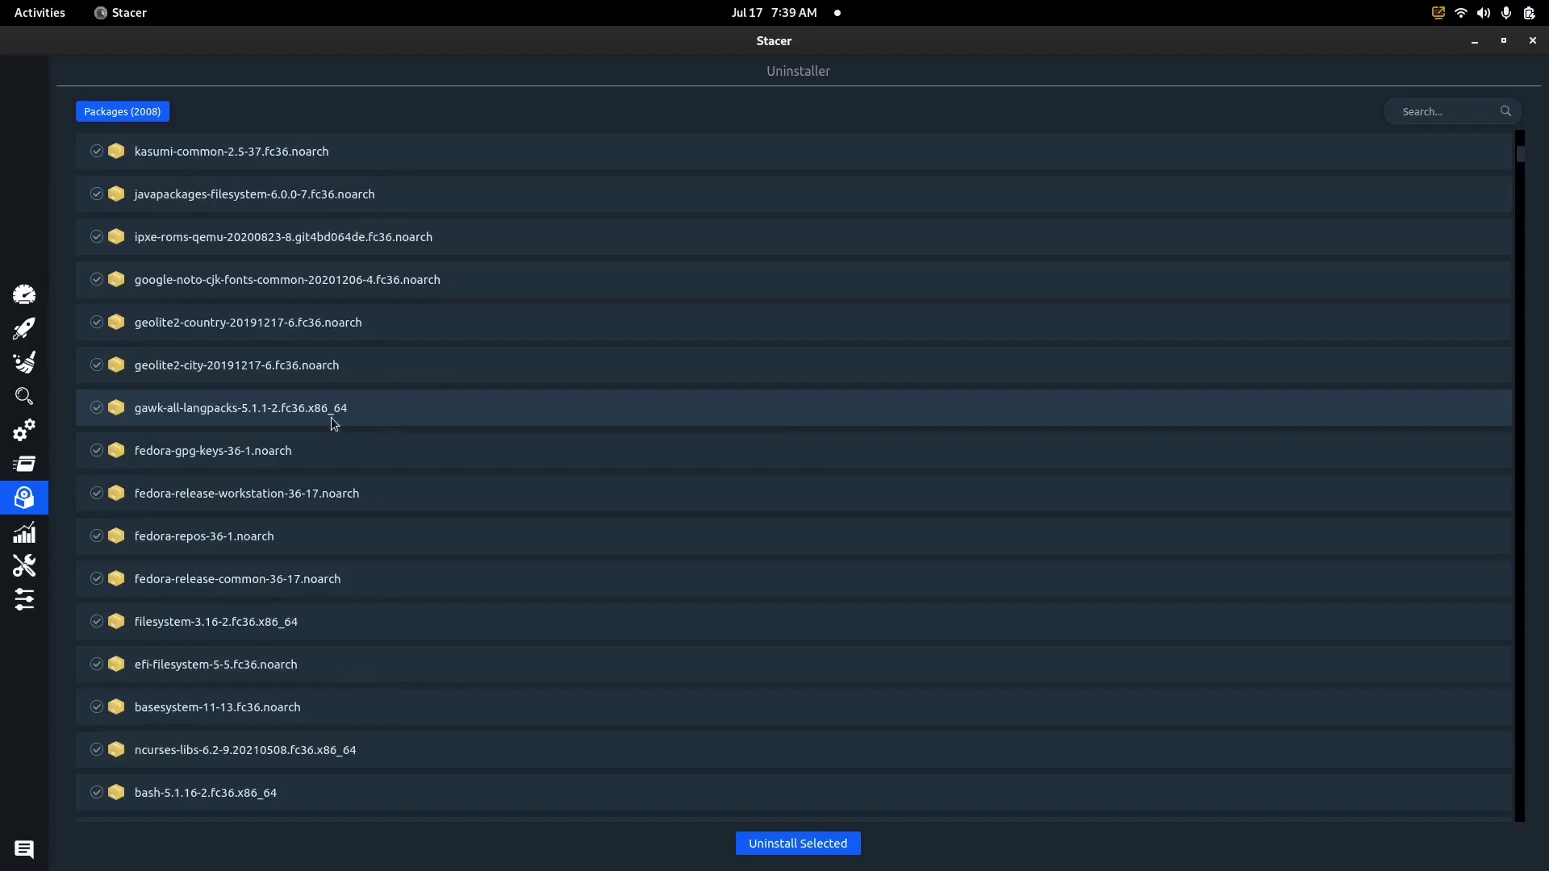
scroll(332, 419, down, 5)
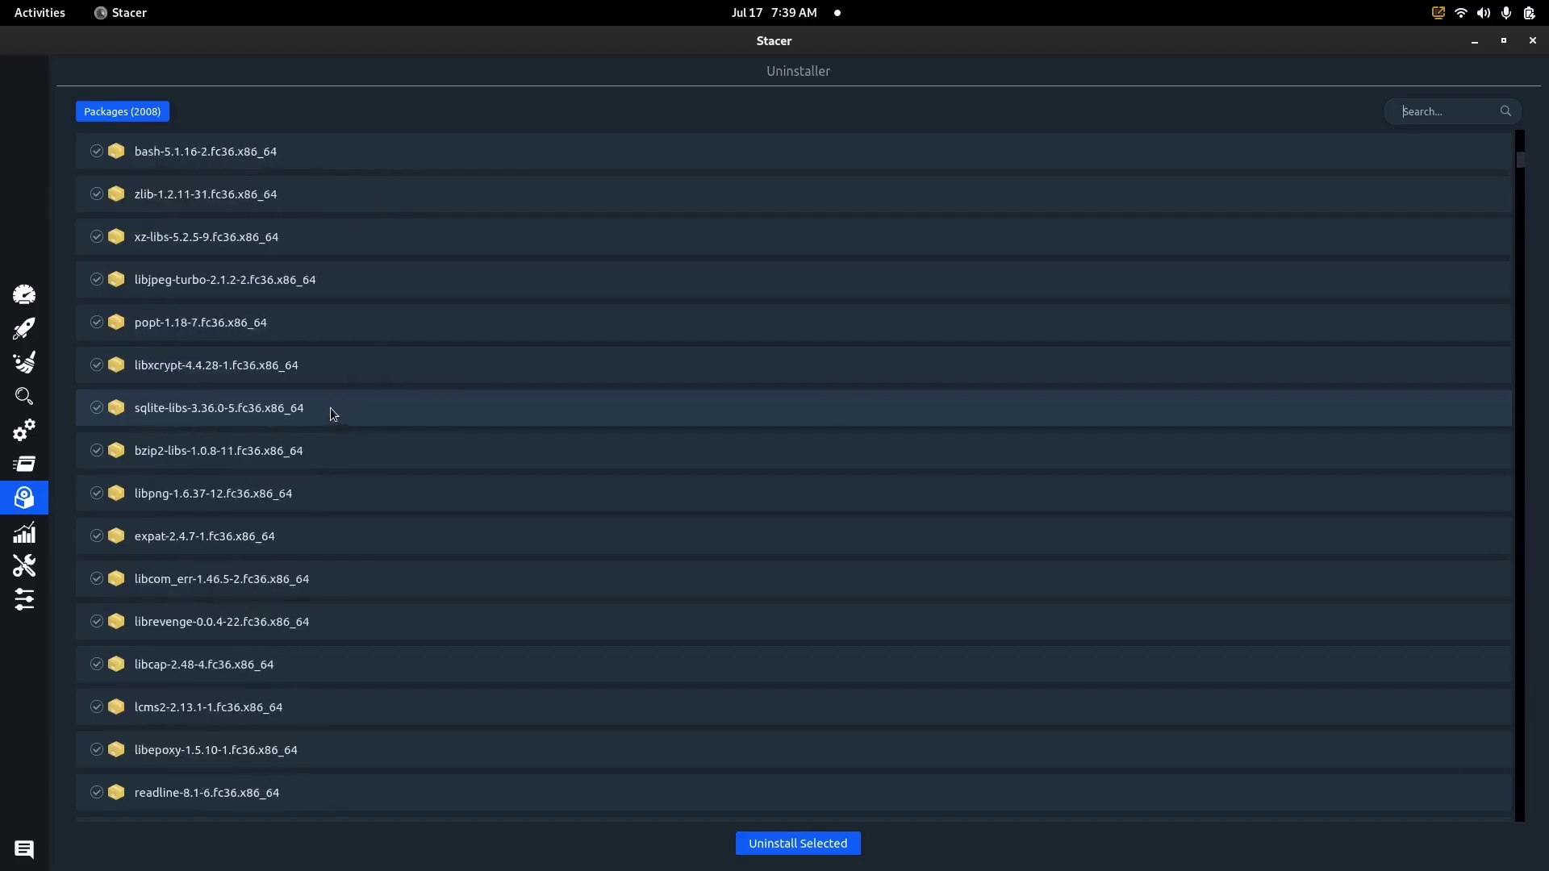
scroll(331, 408, down, 12)
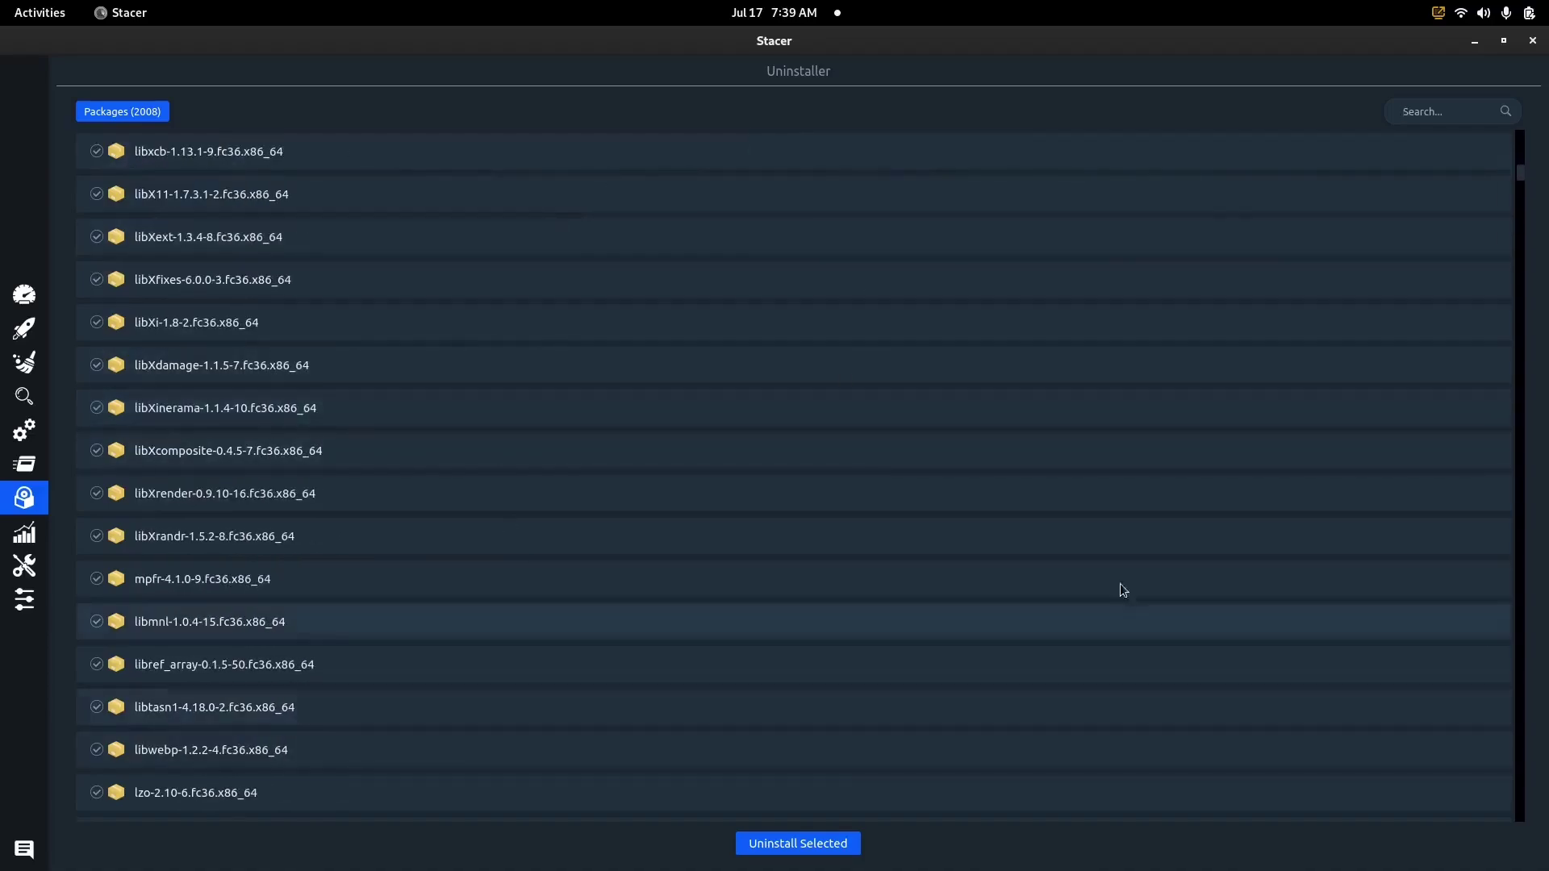
- Search the installed packages for "edraw" and mark edrawmax-11.5.6-6.x86_64 for removal
click(1461, 119)
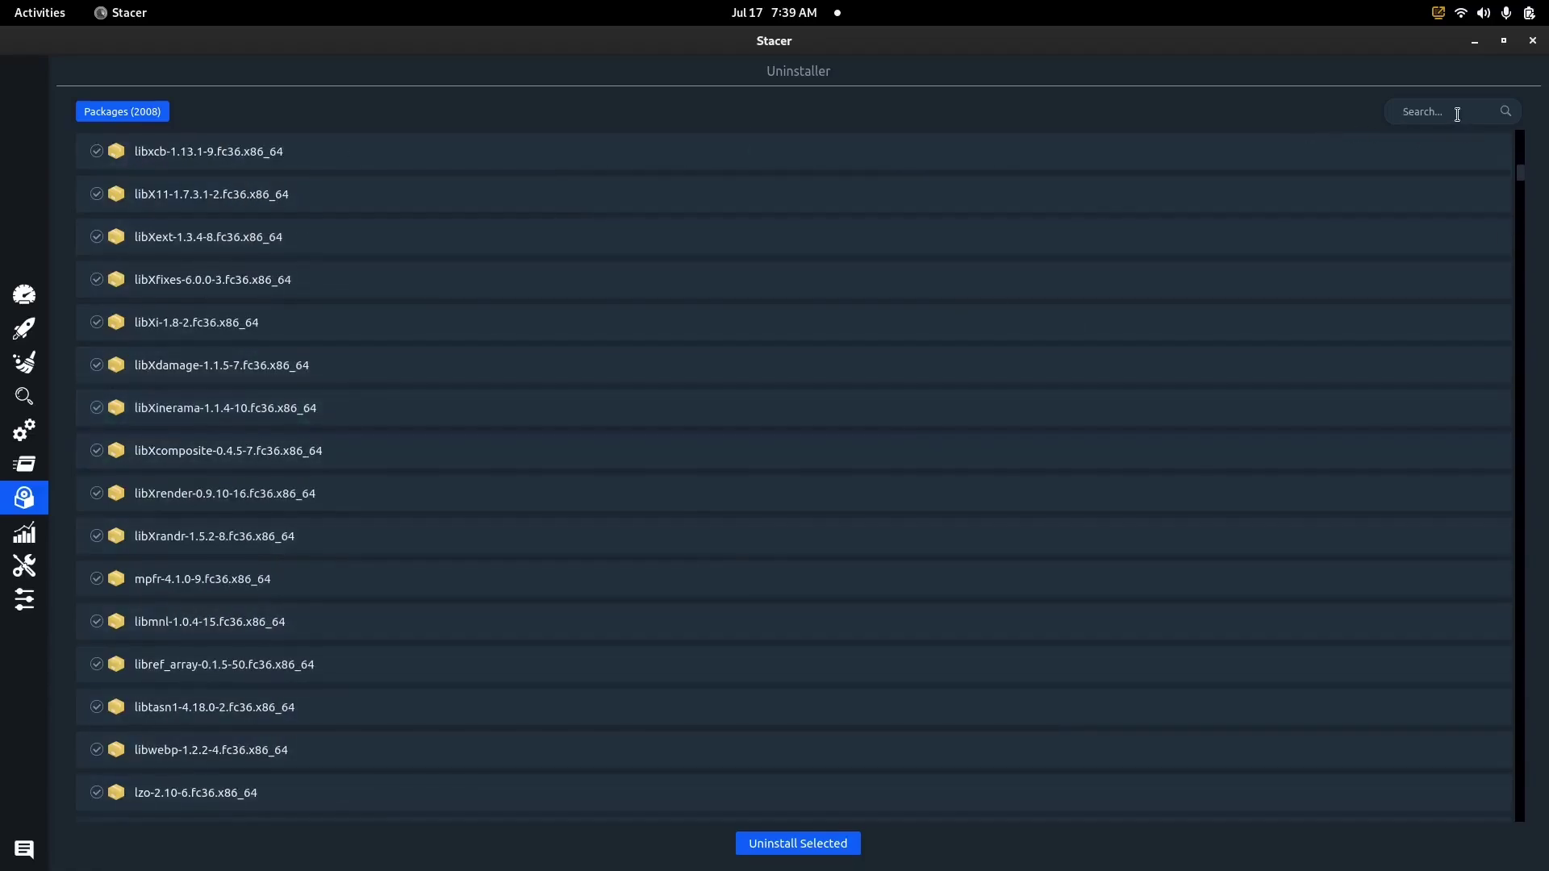
text(edraw)
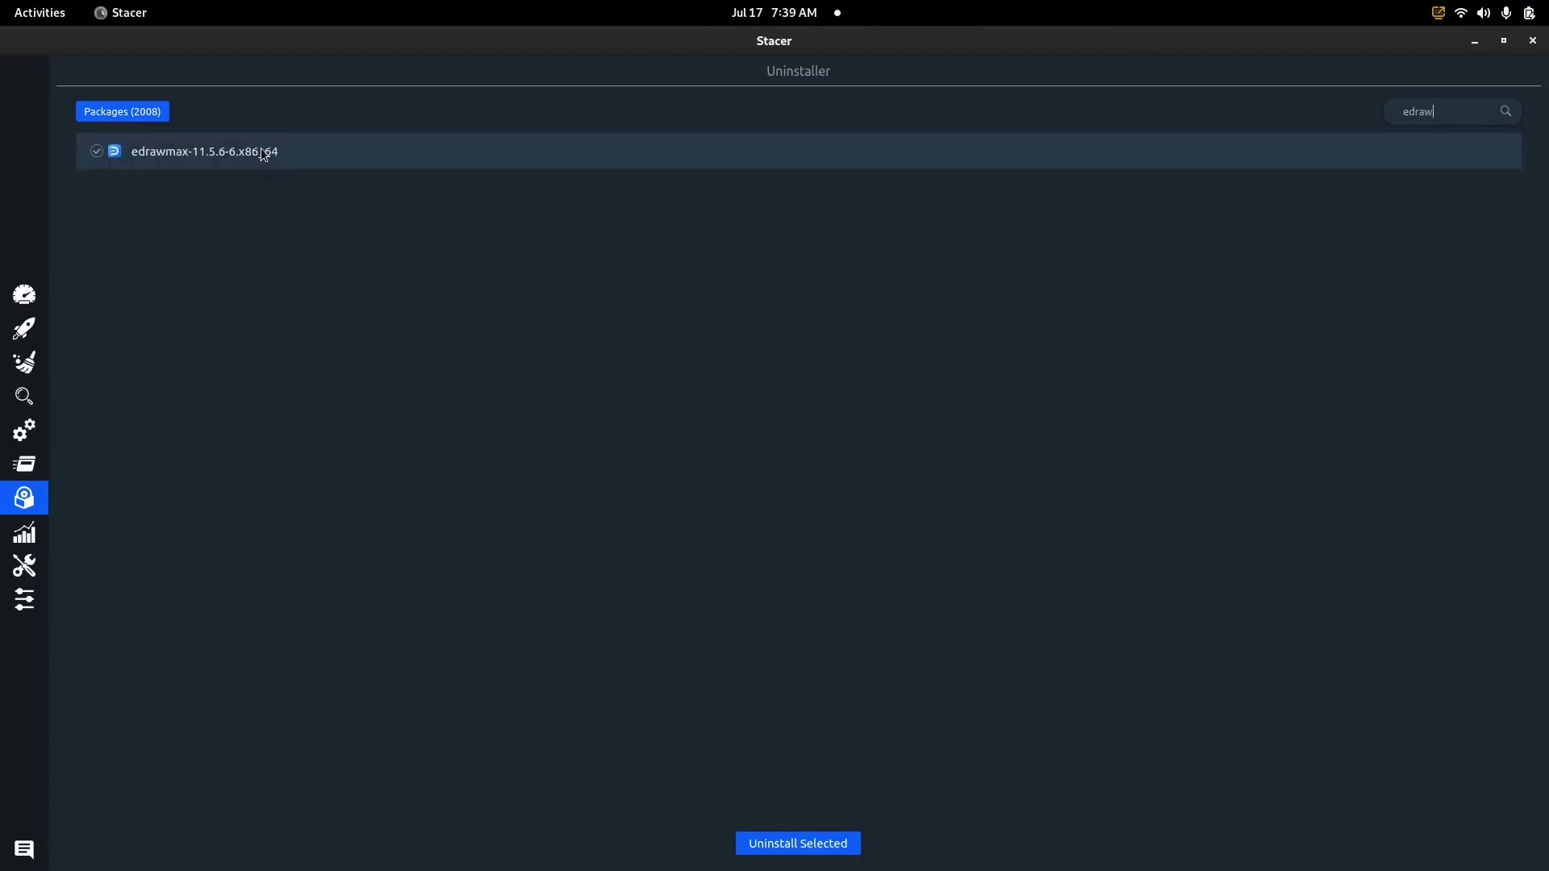
click(97, 152)
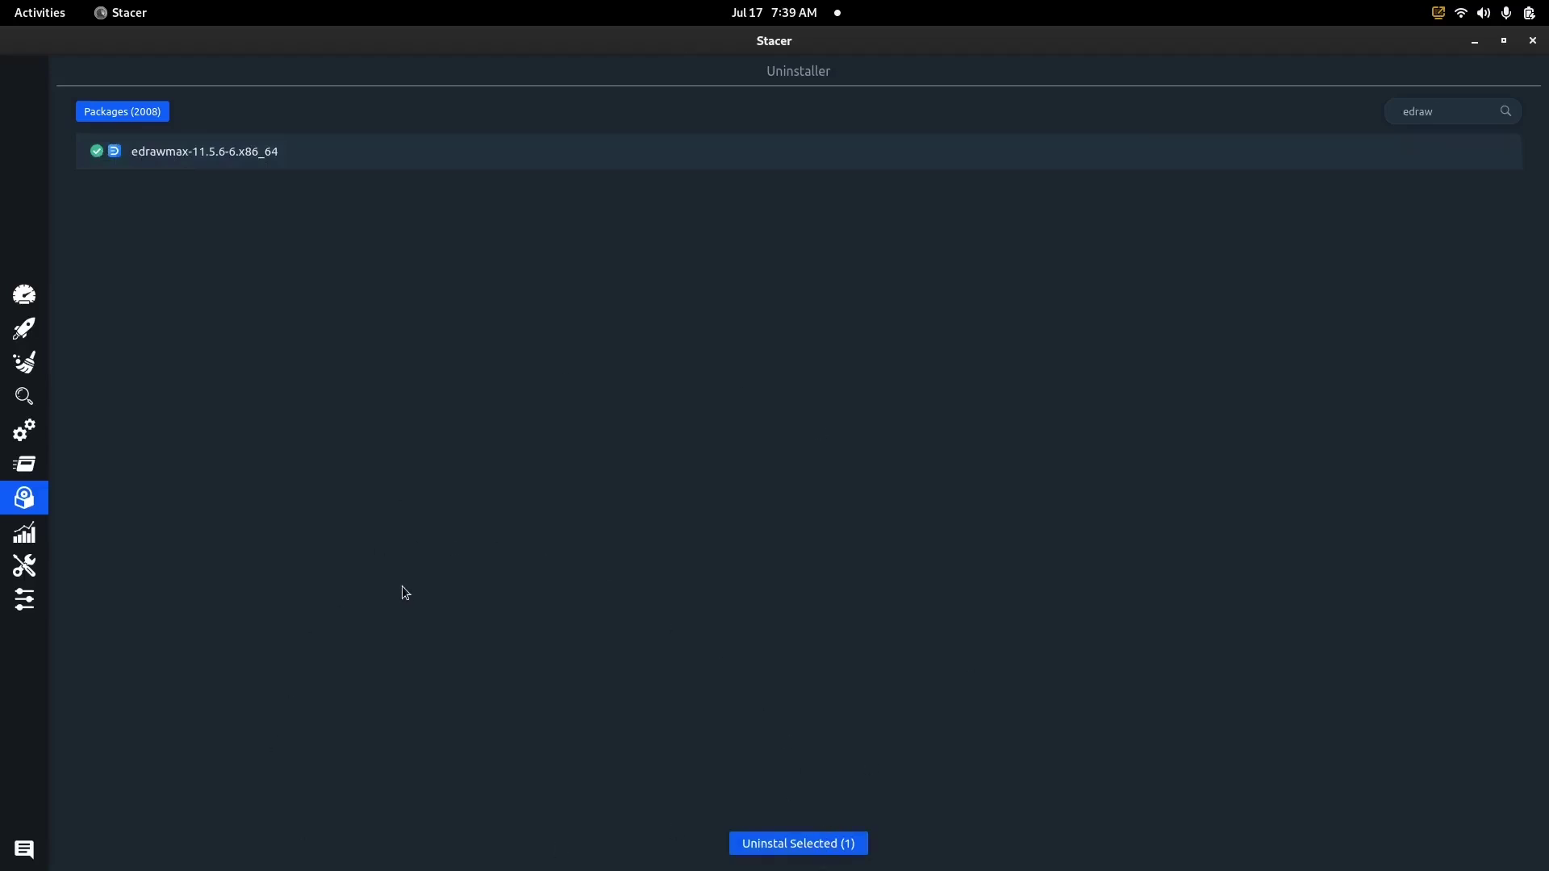
- Unmark the edrawmax package and clear the package search to list all packages again
click(97, 151)
click(1445, 116)
key(BackSpace)
key(BackSpace)
key(BackSpace)
key(BackSpace)
key(BackSpace)
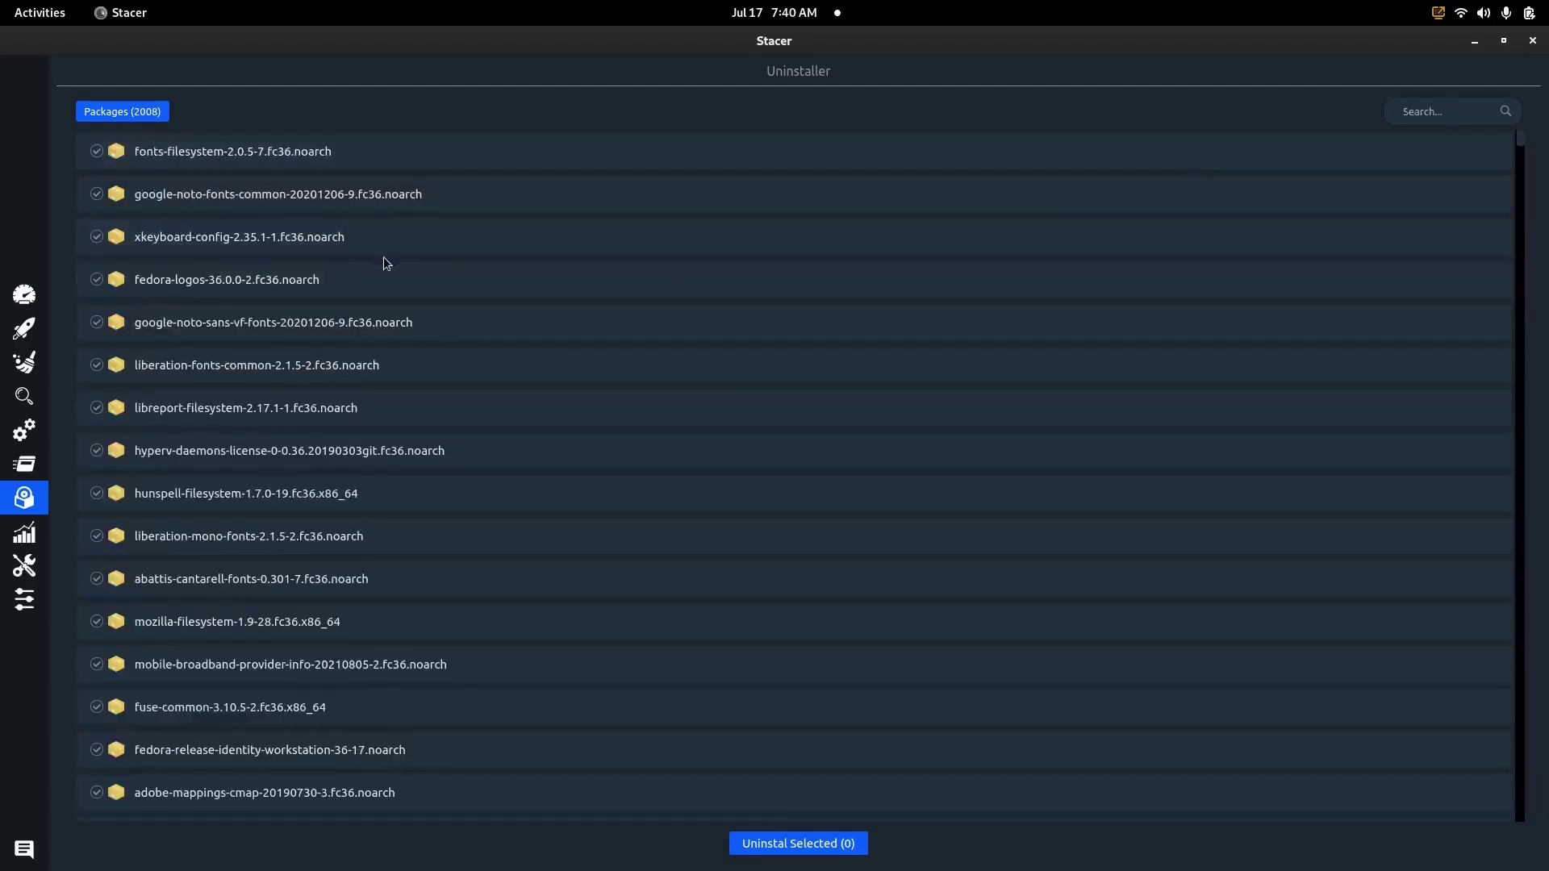
- Examine the CPU, load average, disk, memory and network history graphs and the File System chart on the Resources page
click(25, 533)
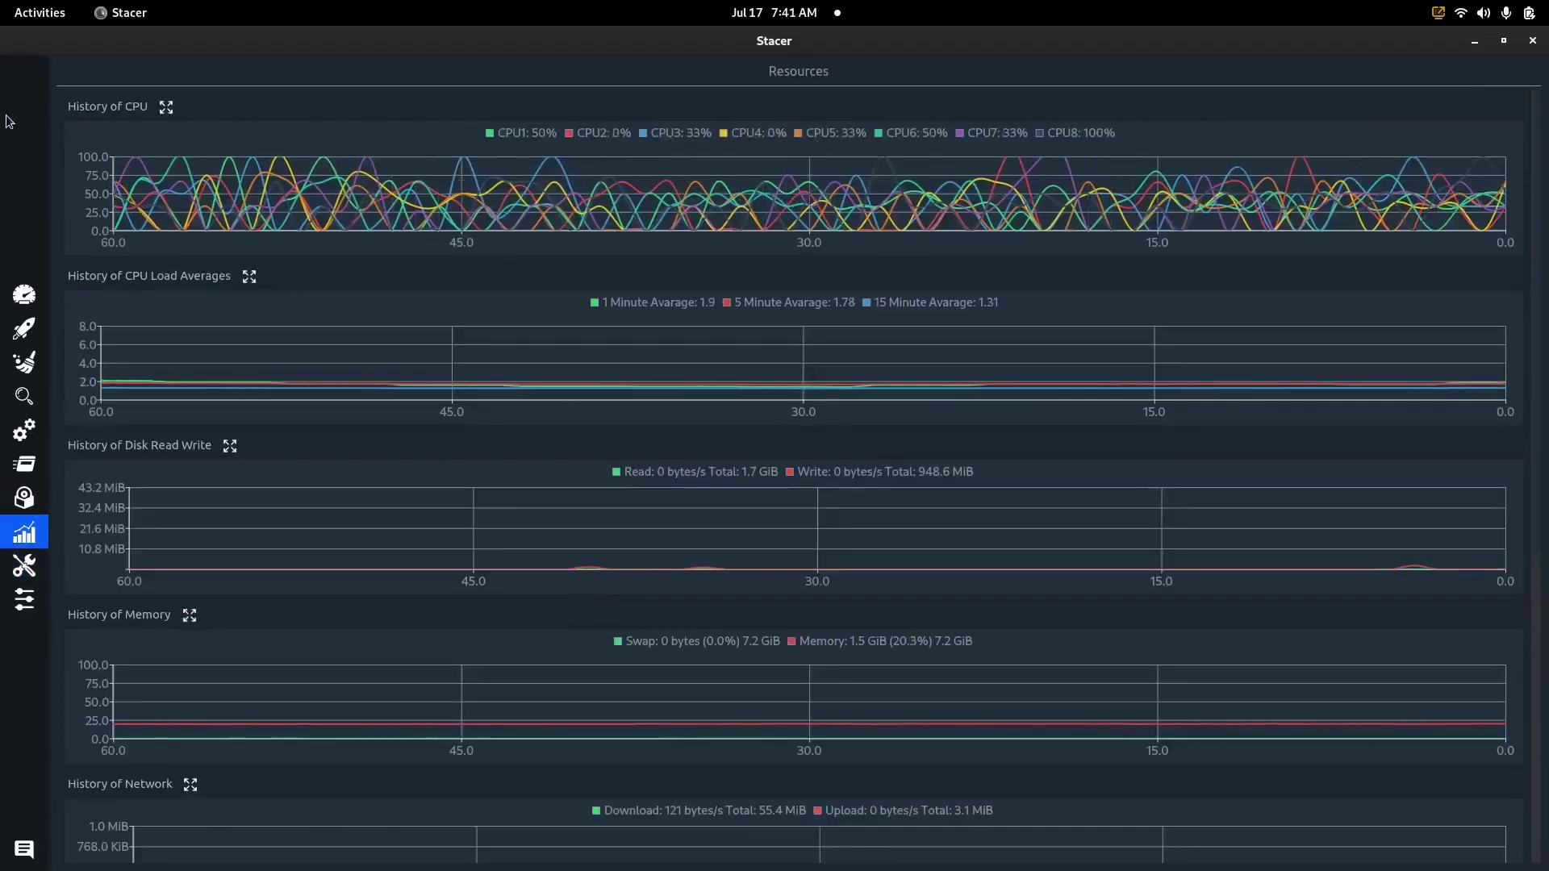
scroll(252, 110, down, 2)
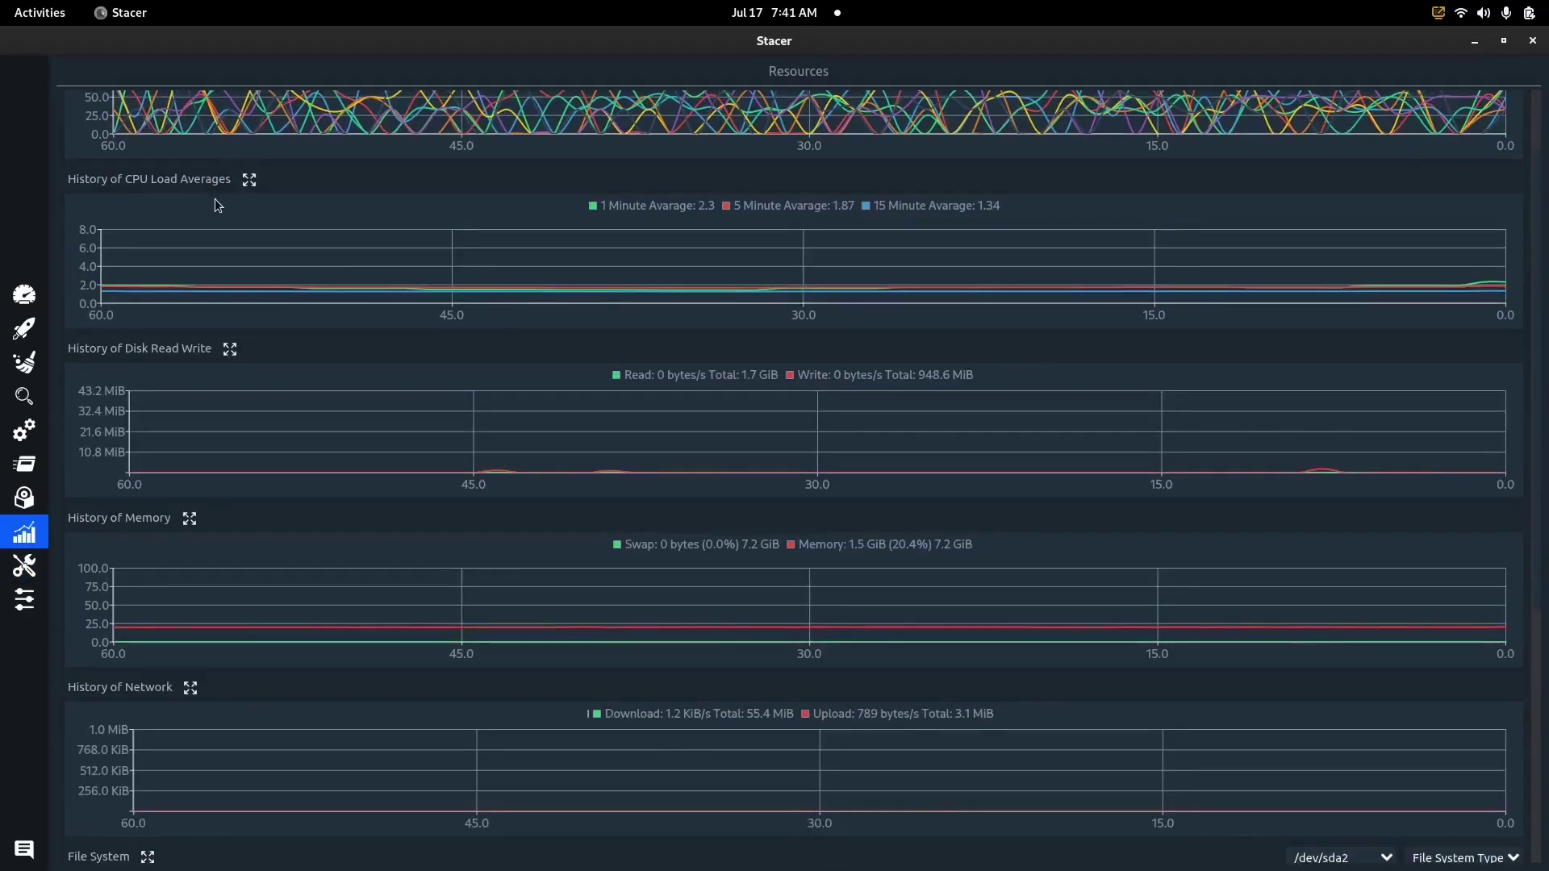
scroll(217, 204, down, 1)
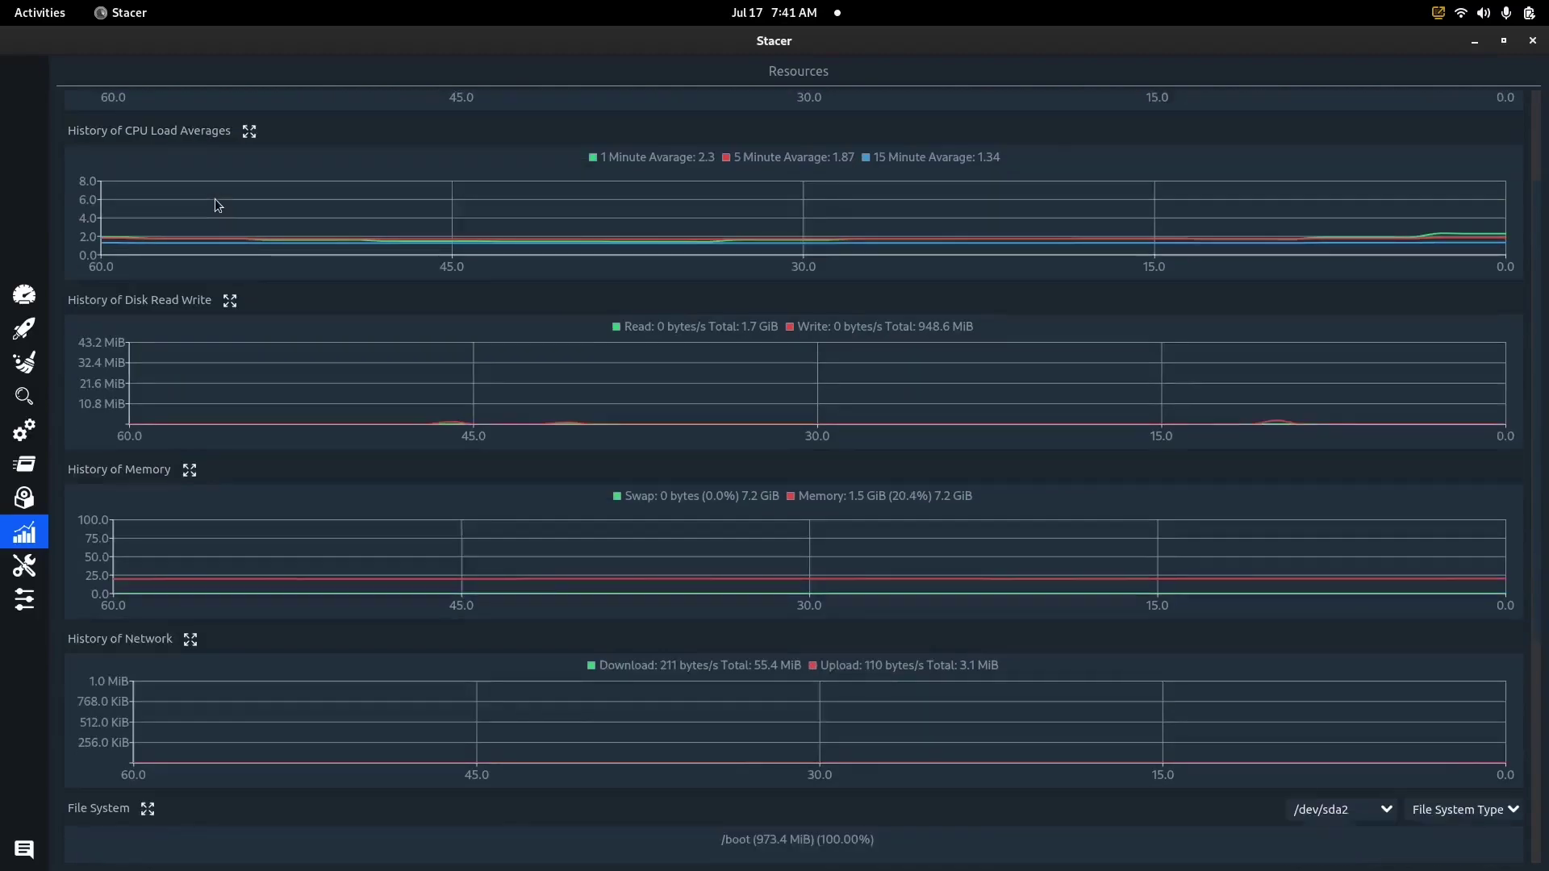
scroll(256, 307, down, 4)
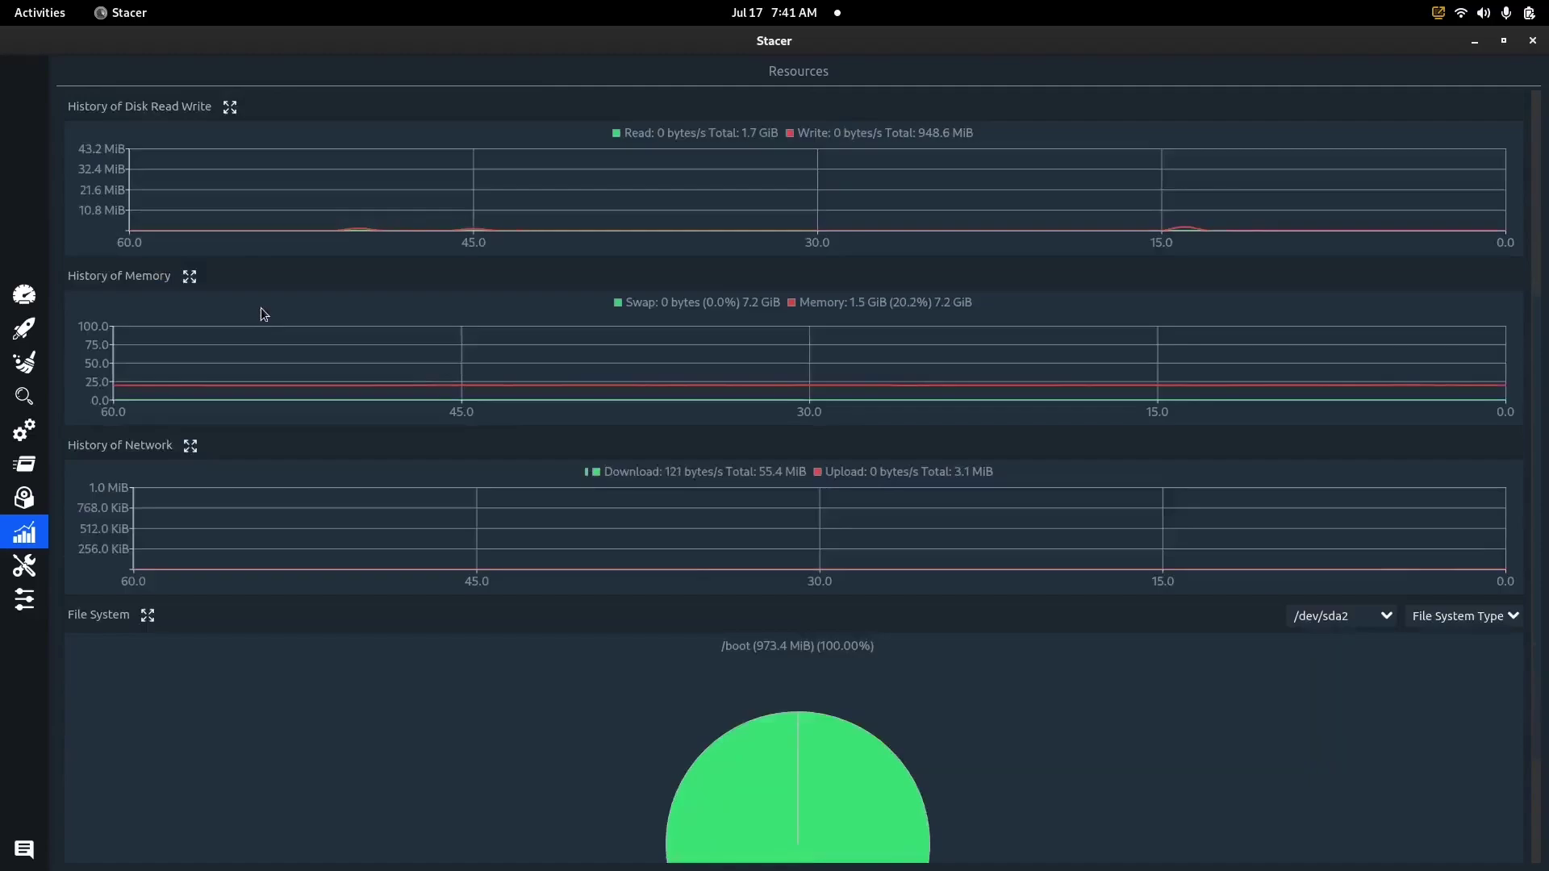
scroll(259, 312, down, 3)
scroll(260, 334, down, 1)
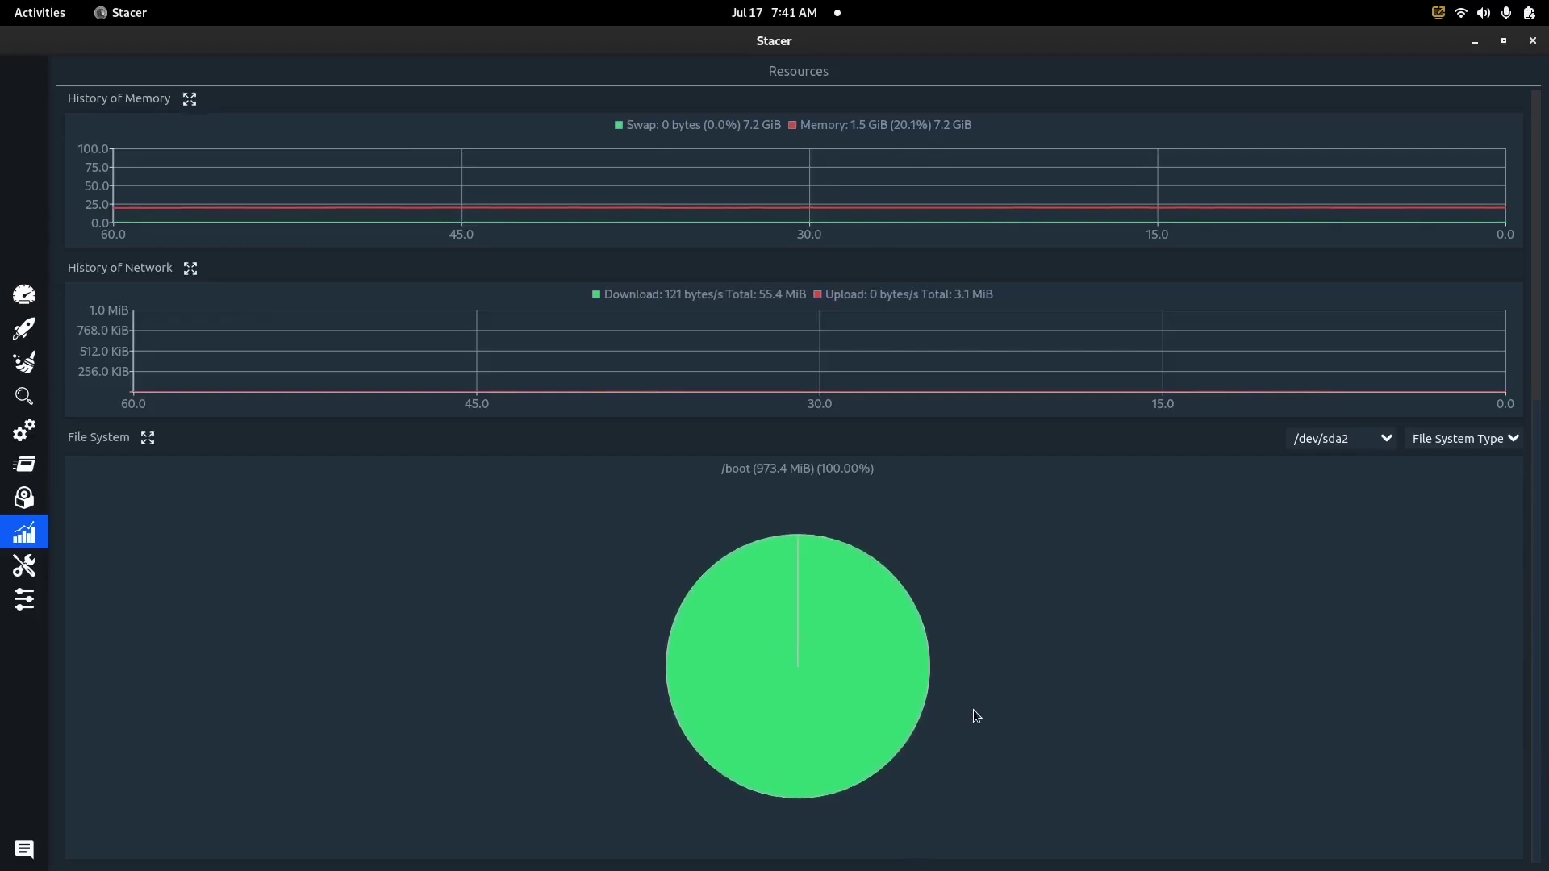
key(super)
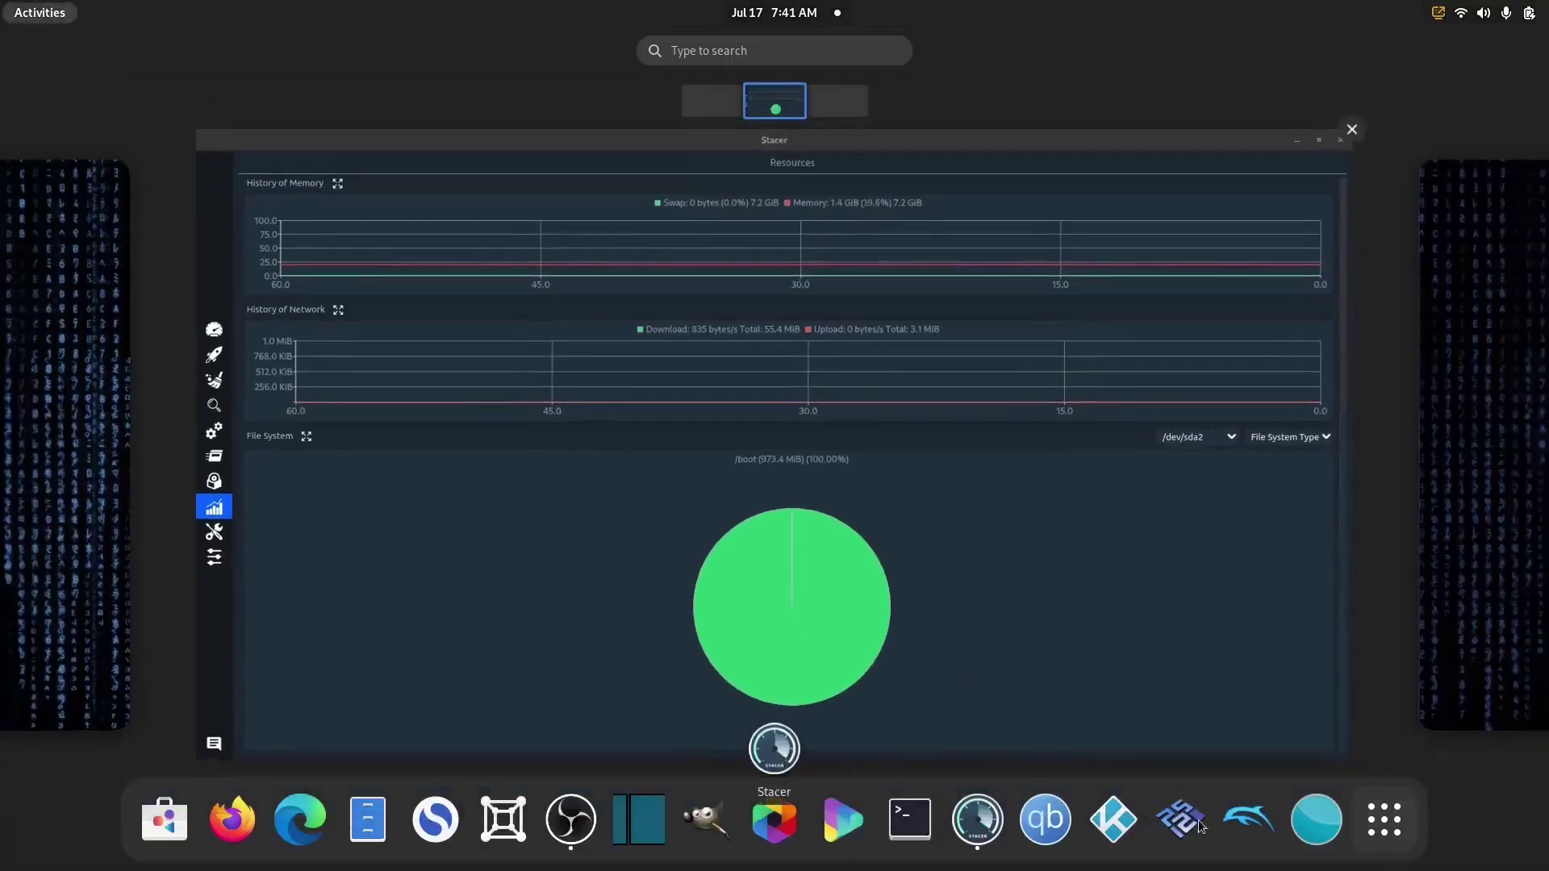
click(1028, 543)
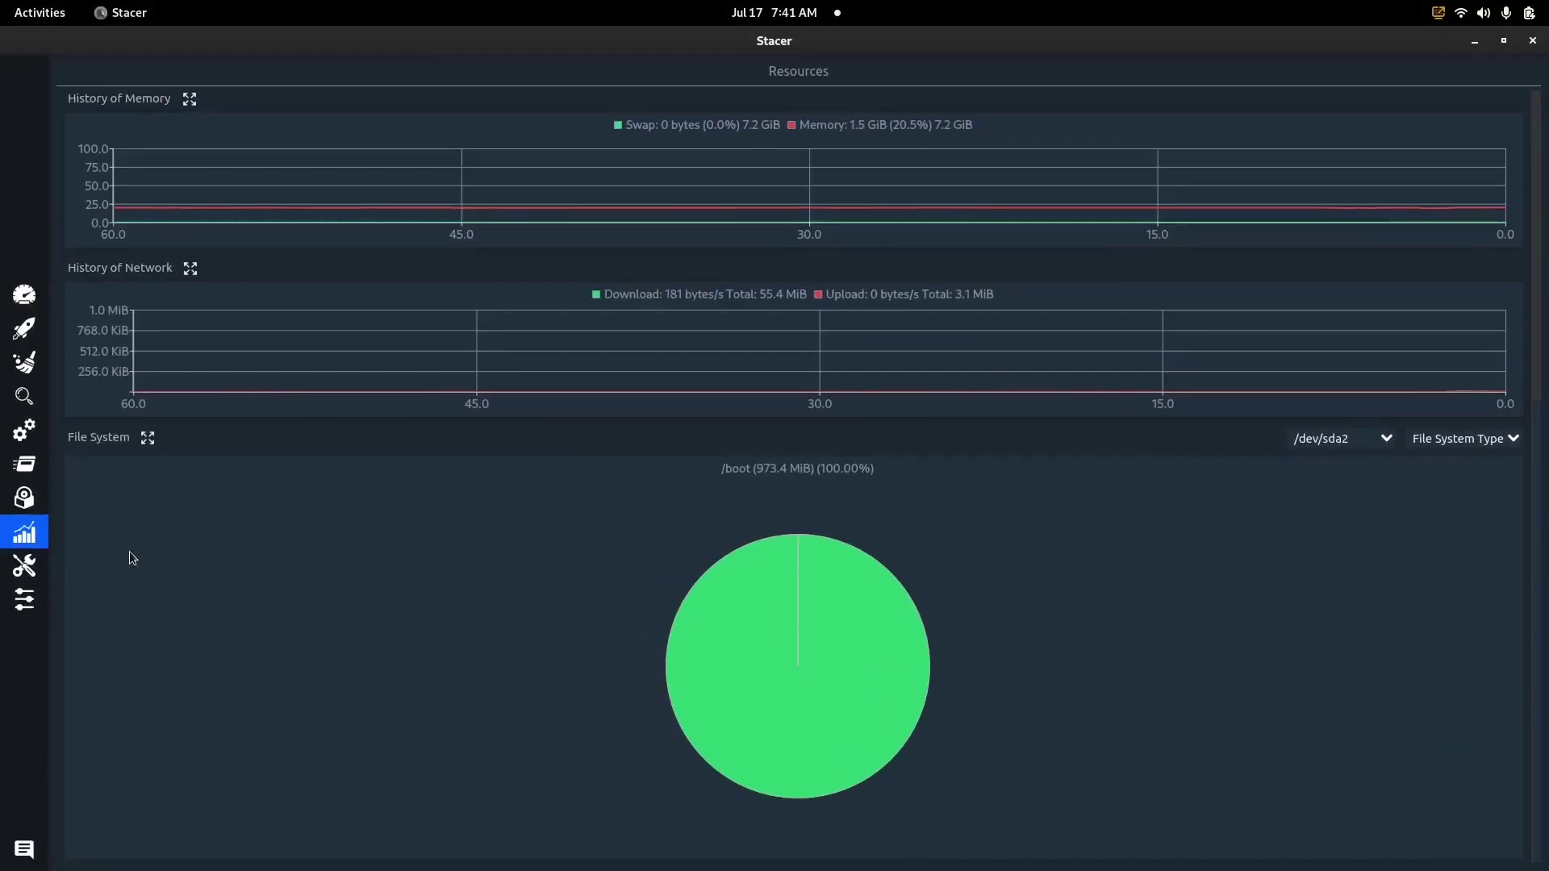
- View the host entries on the Helpers page
click(24, 566)
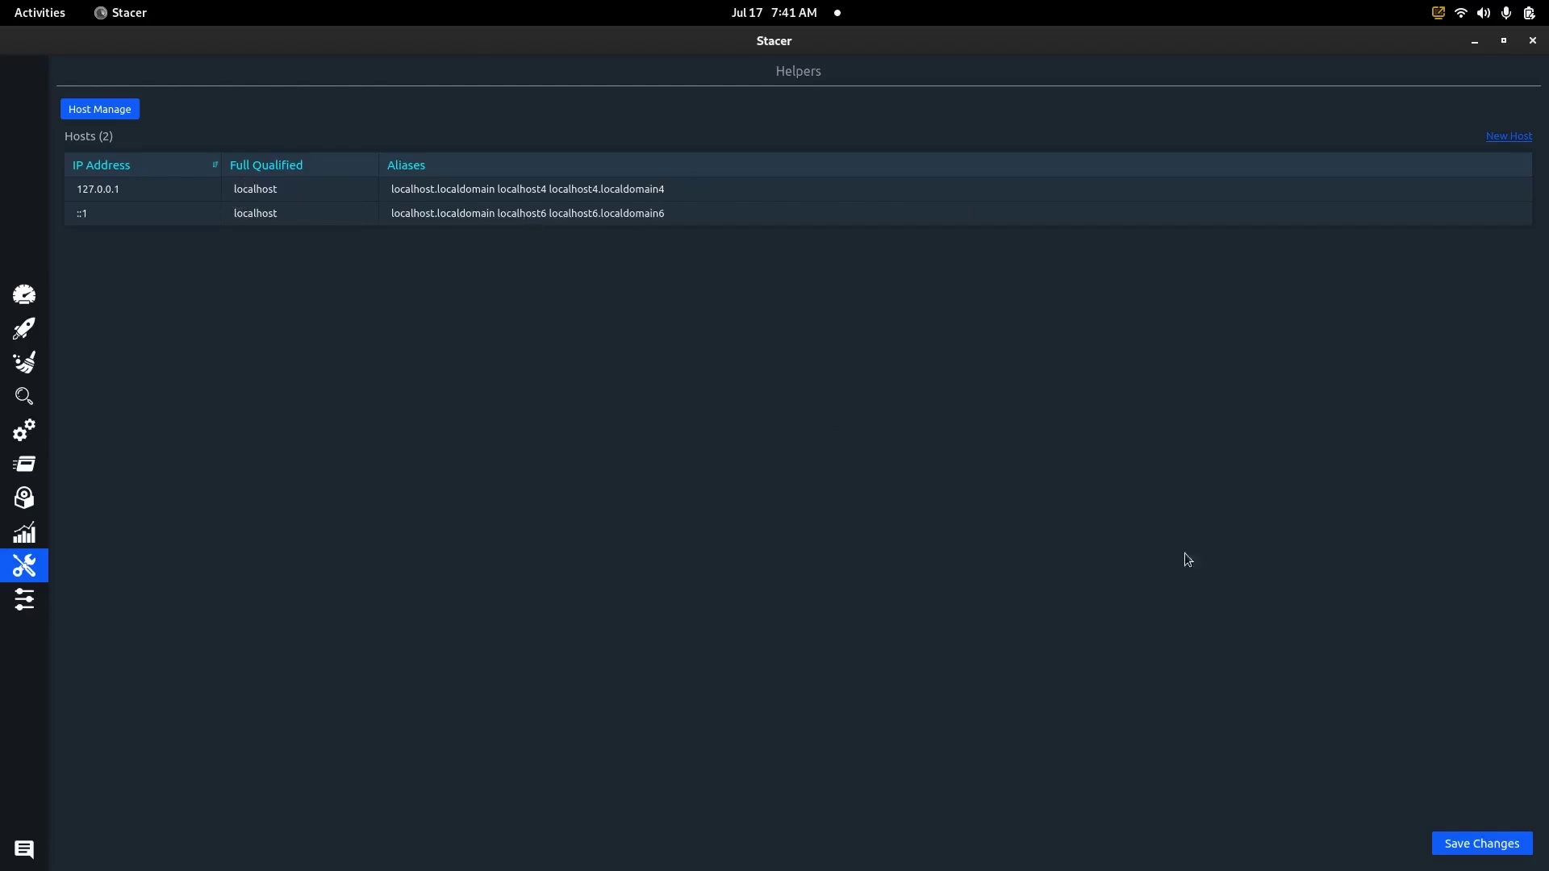
- Review the Start Page choices in the Settings and pick Dashboard
click(33, 611)
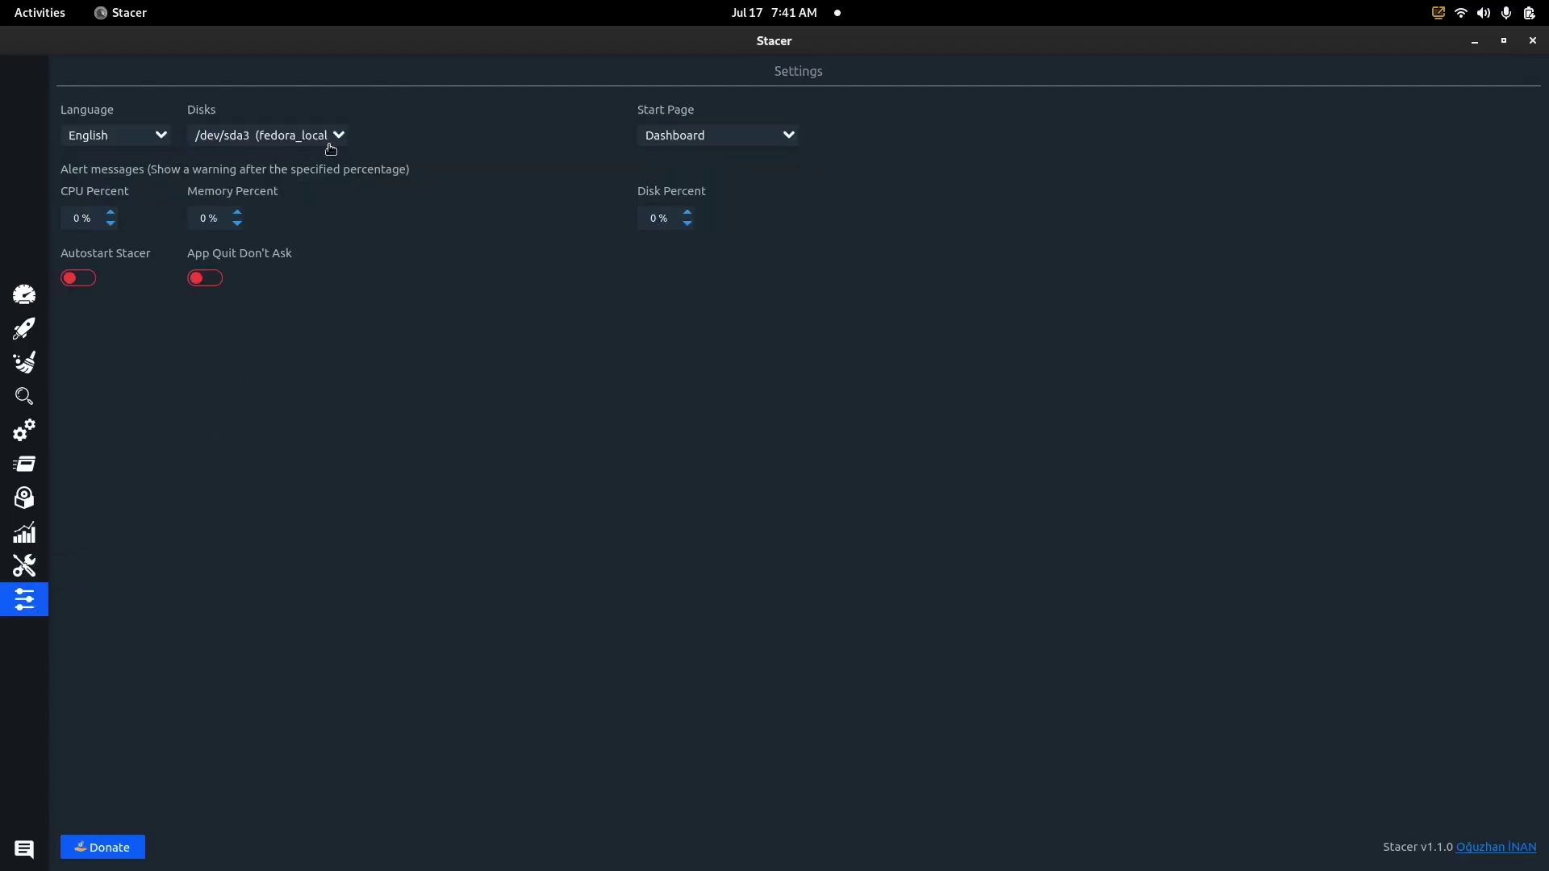
click(771, 144)
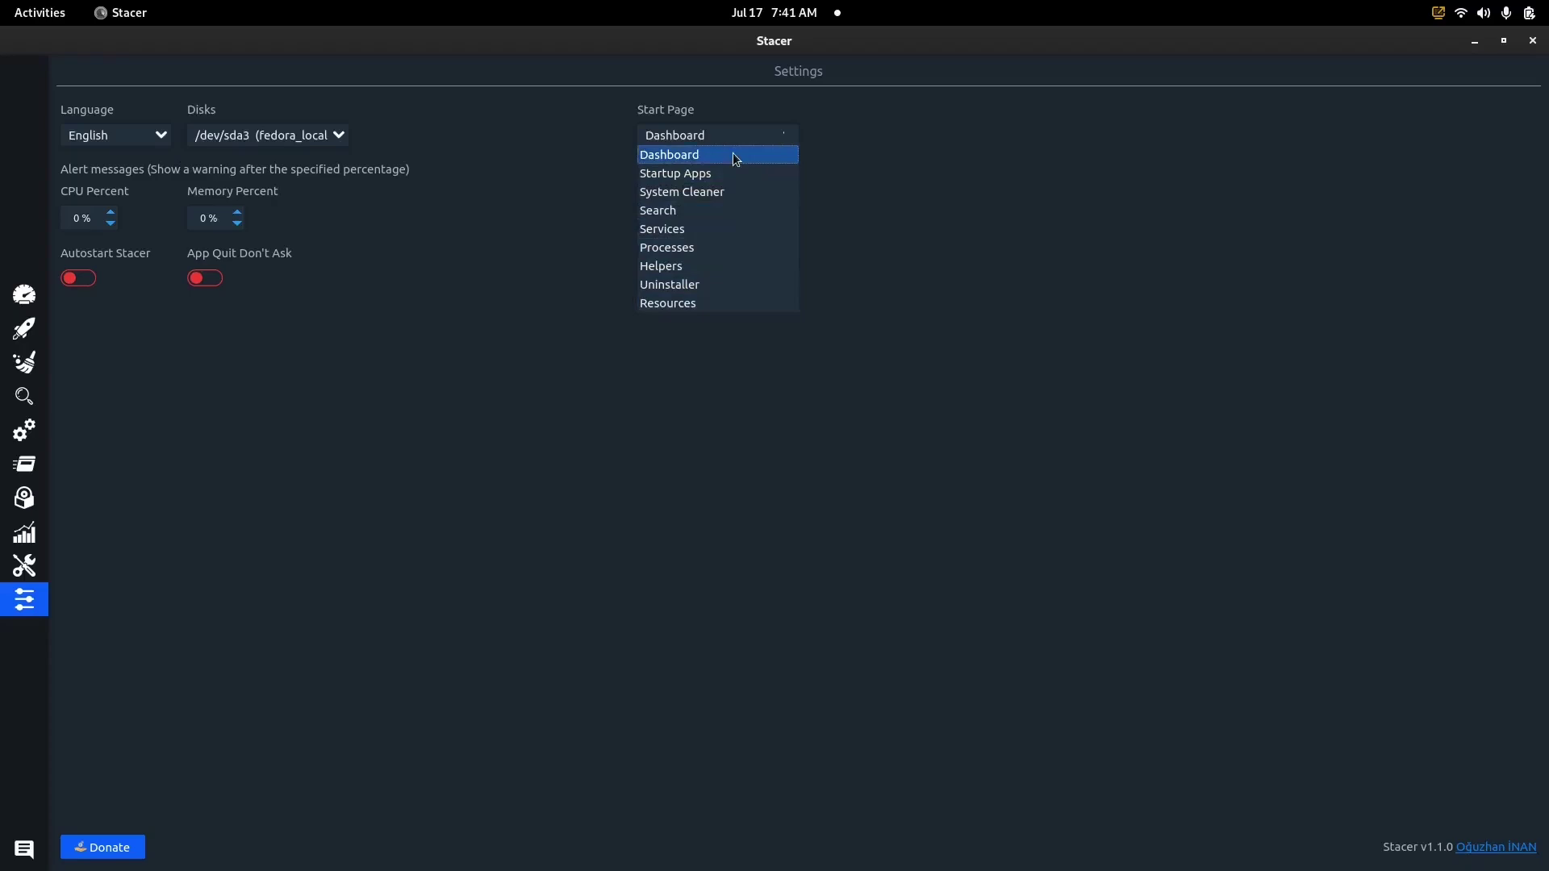
click(736, 157)
- View the Dashboard page, and review the start page choices in the Settings again, keeping Dashboard
click(29, 295)
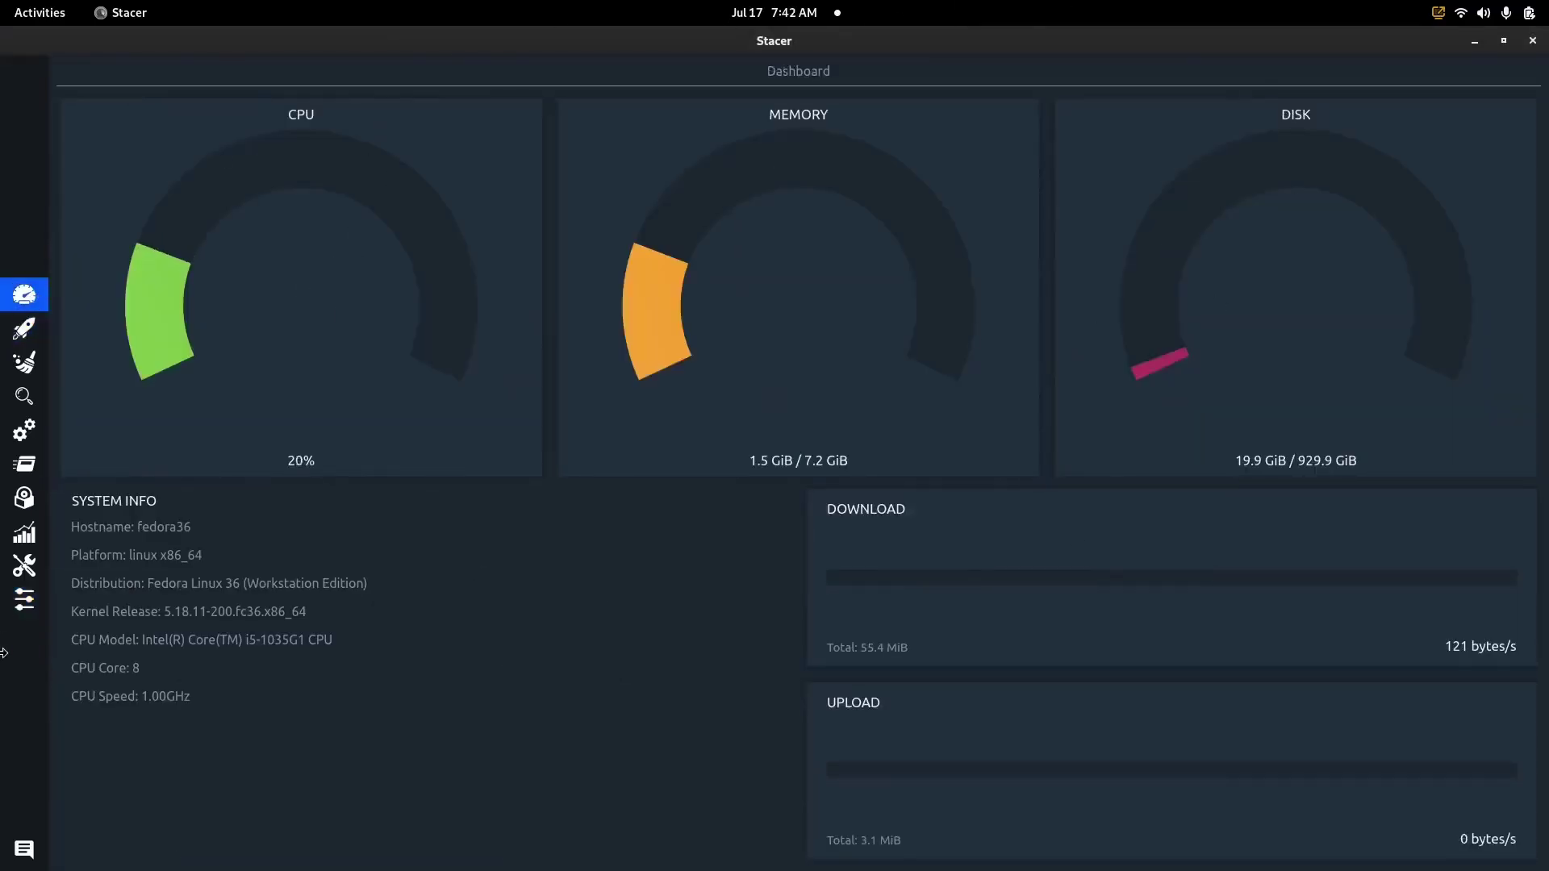
click(24, 599)
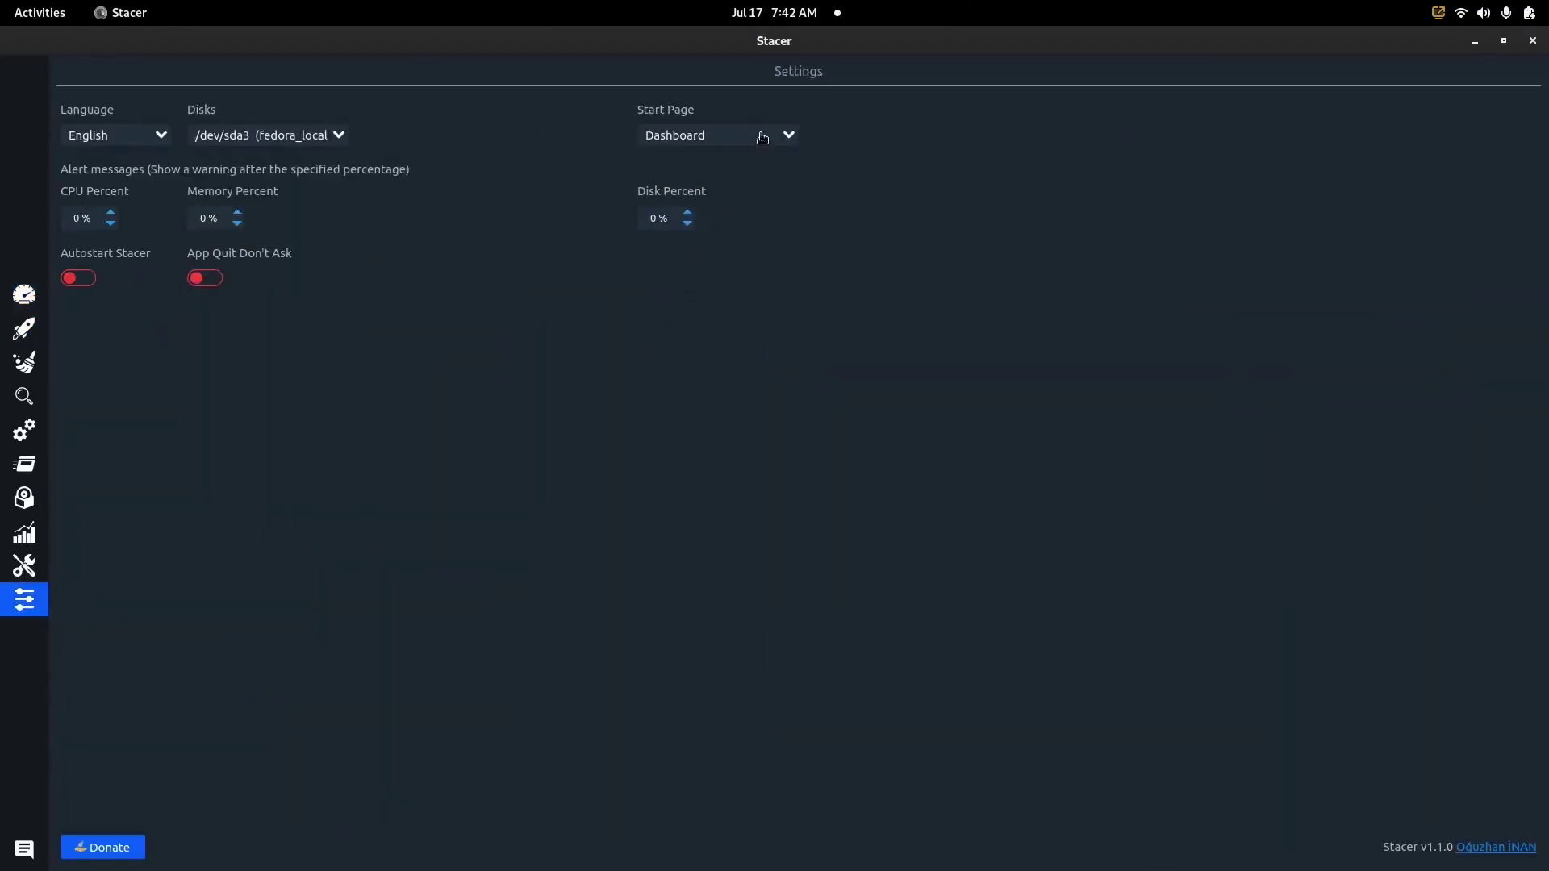
click(761, 137)
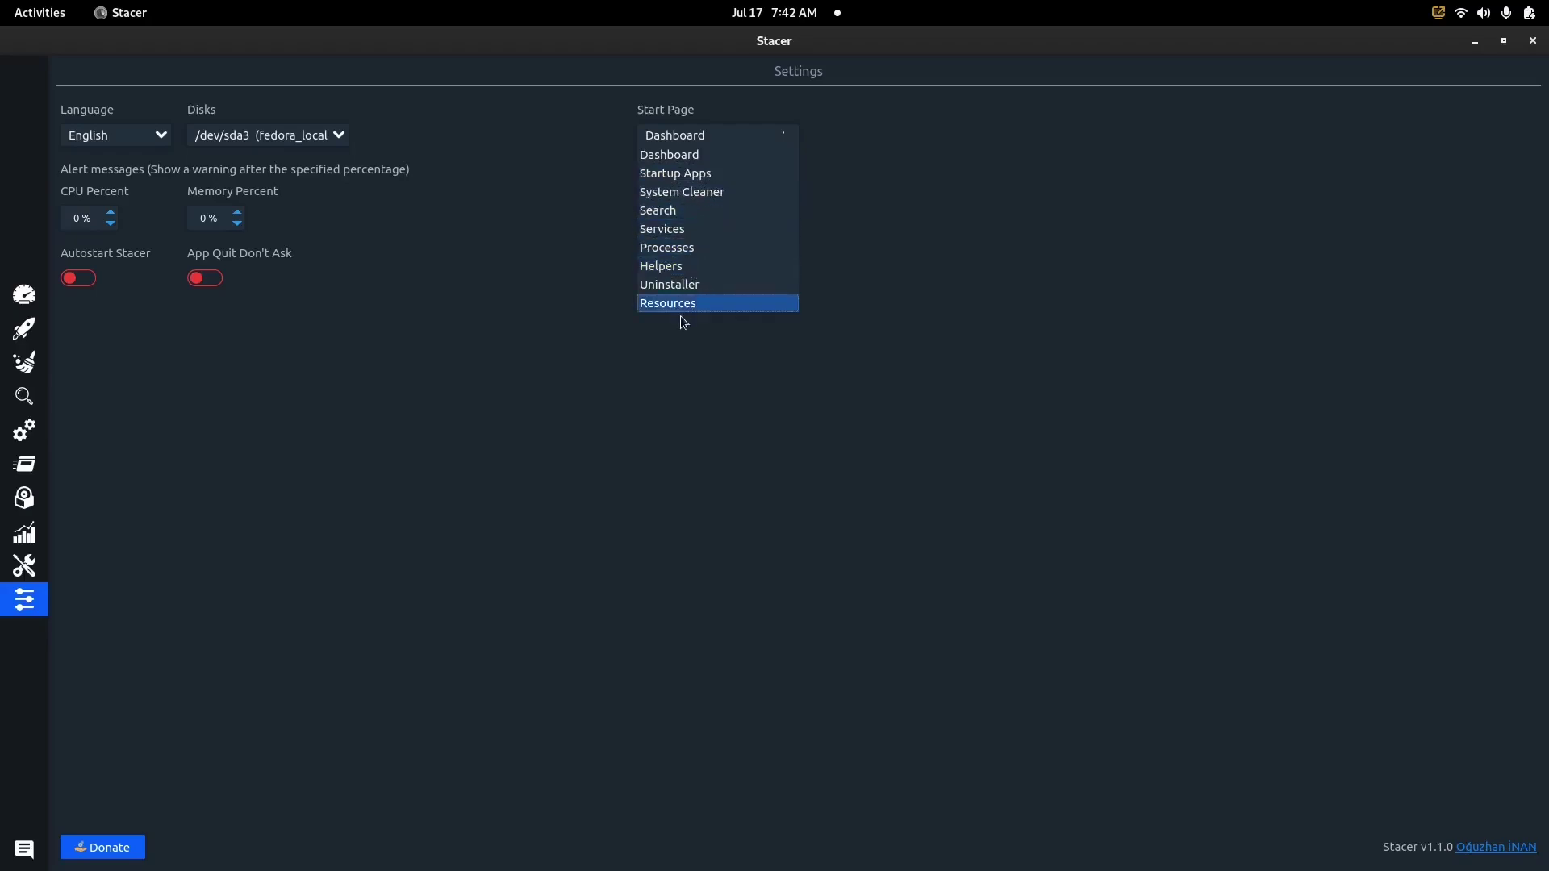
click(692, 157)
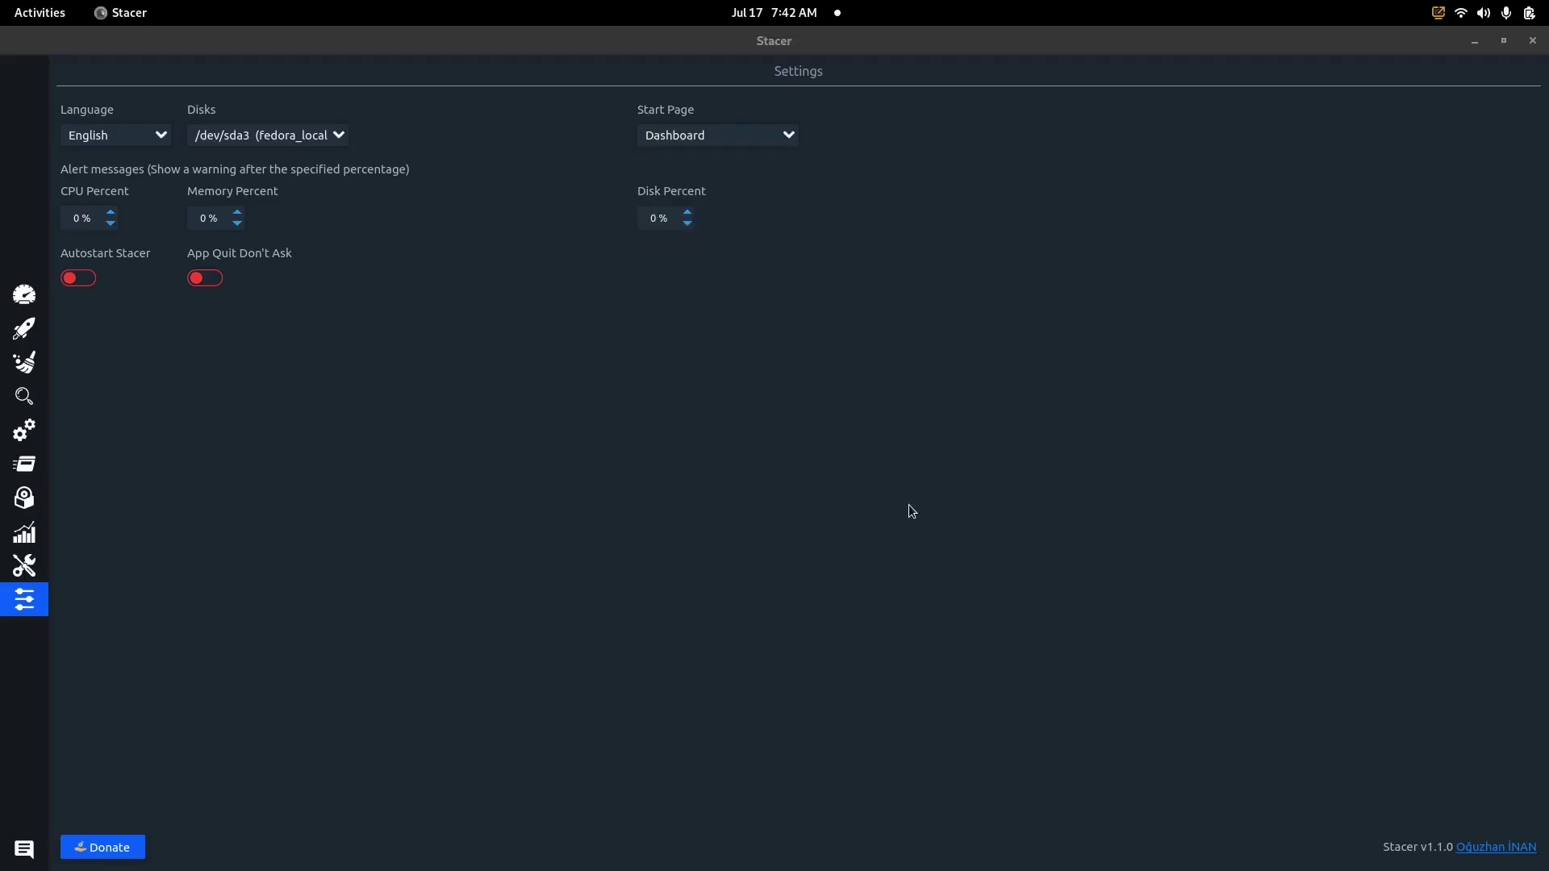